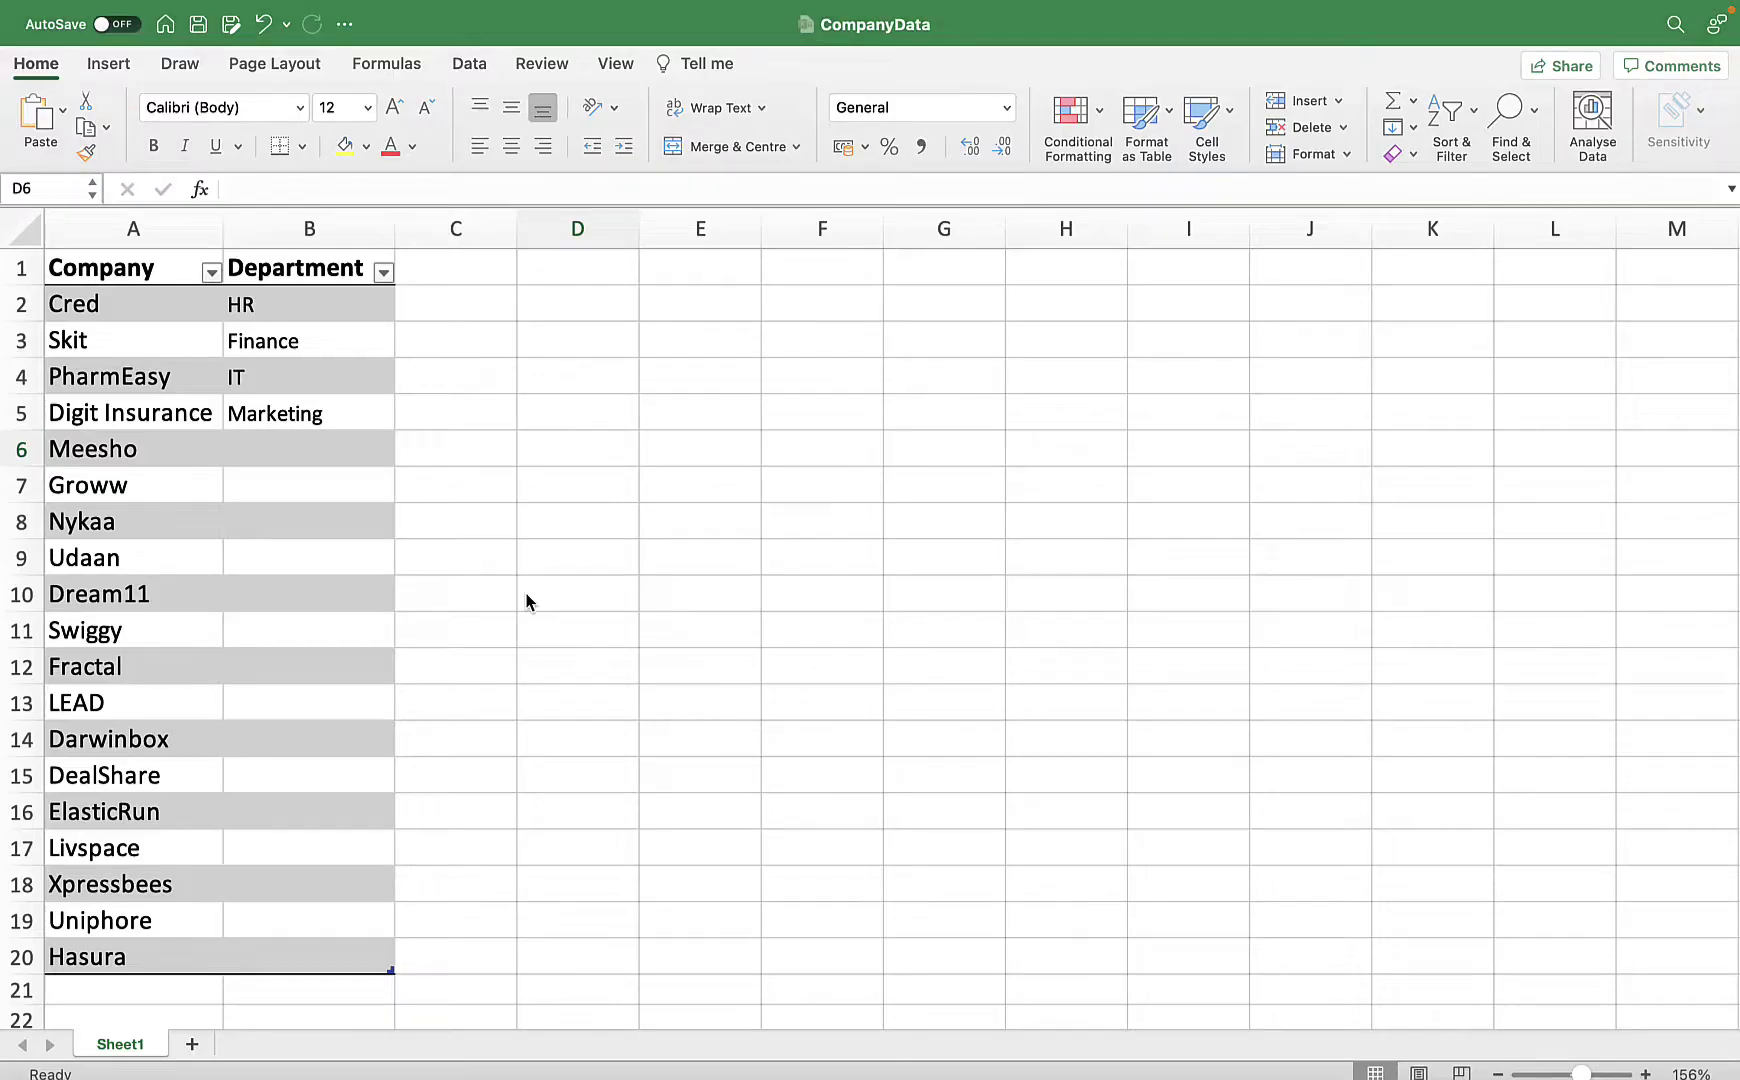
# Review the CompanyData table by selecting its Company and Department entries, ending with the whole table
pyautogui.click(243, 280)
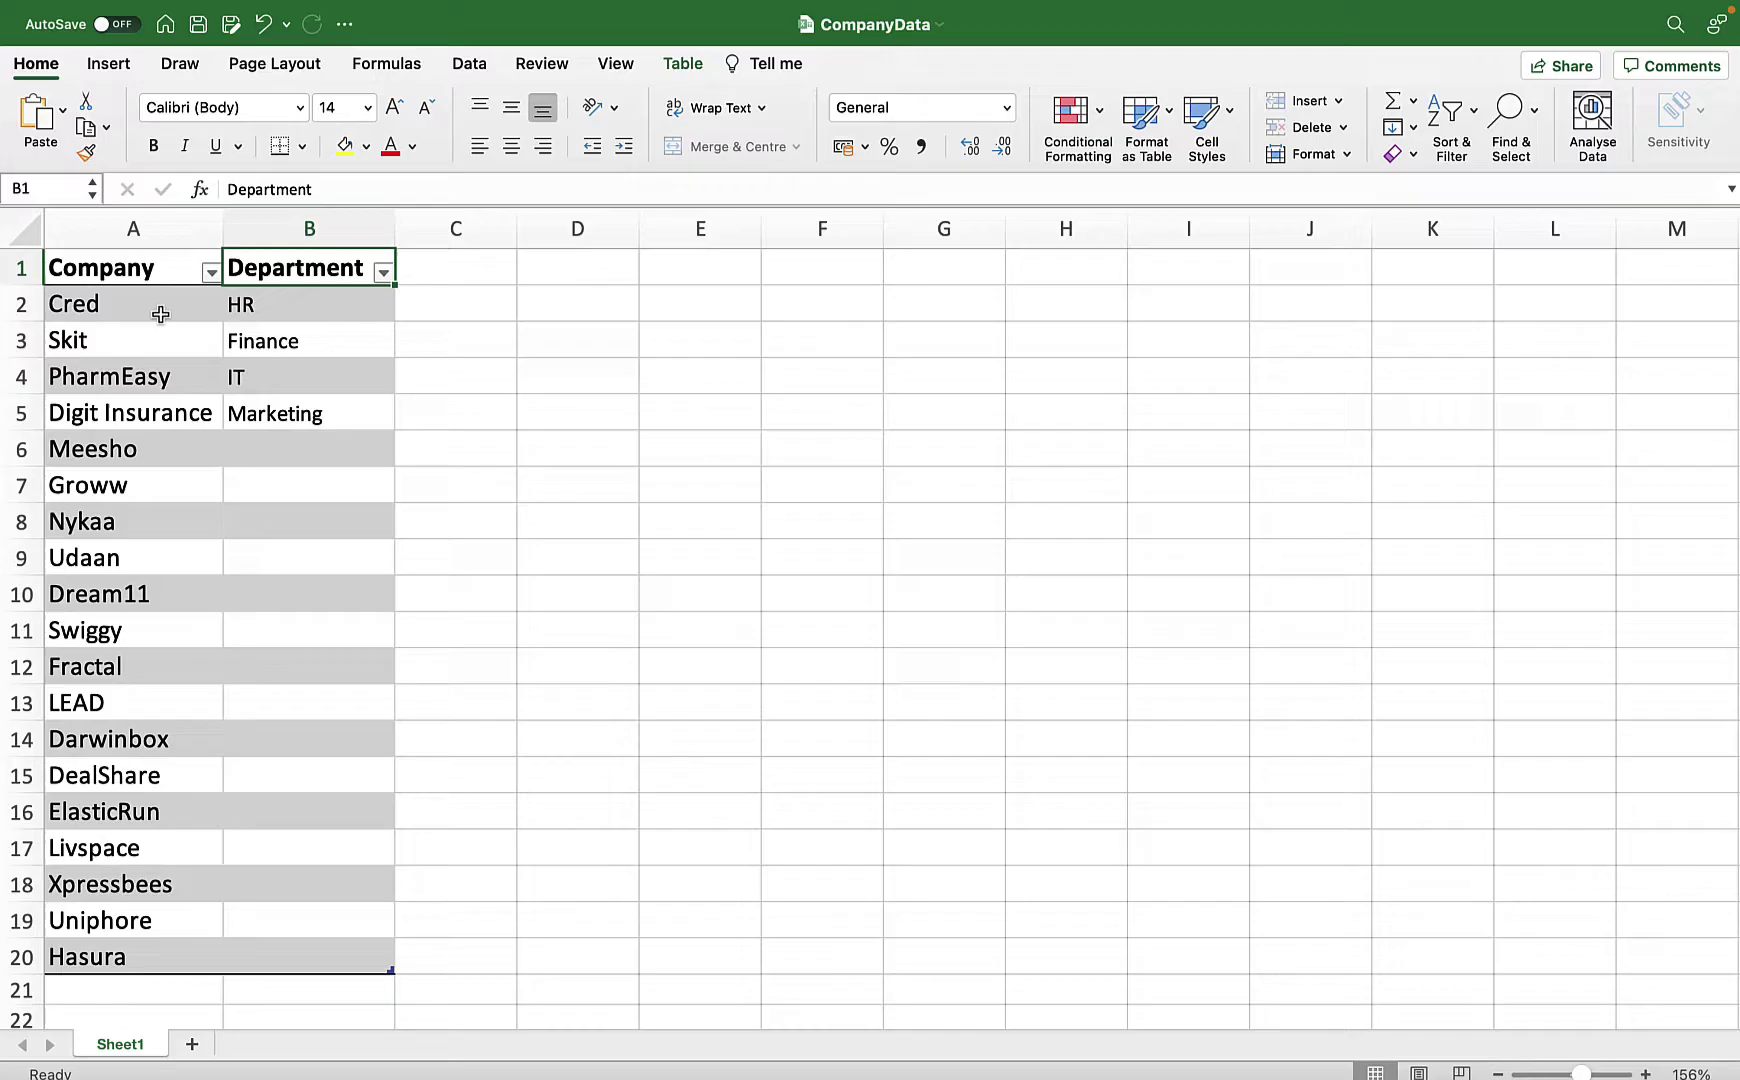
pyautogui.moveTo(141, 306); pyautogui.dragTo(101, 951)
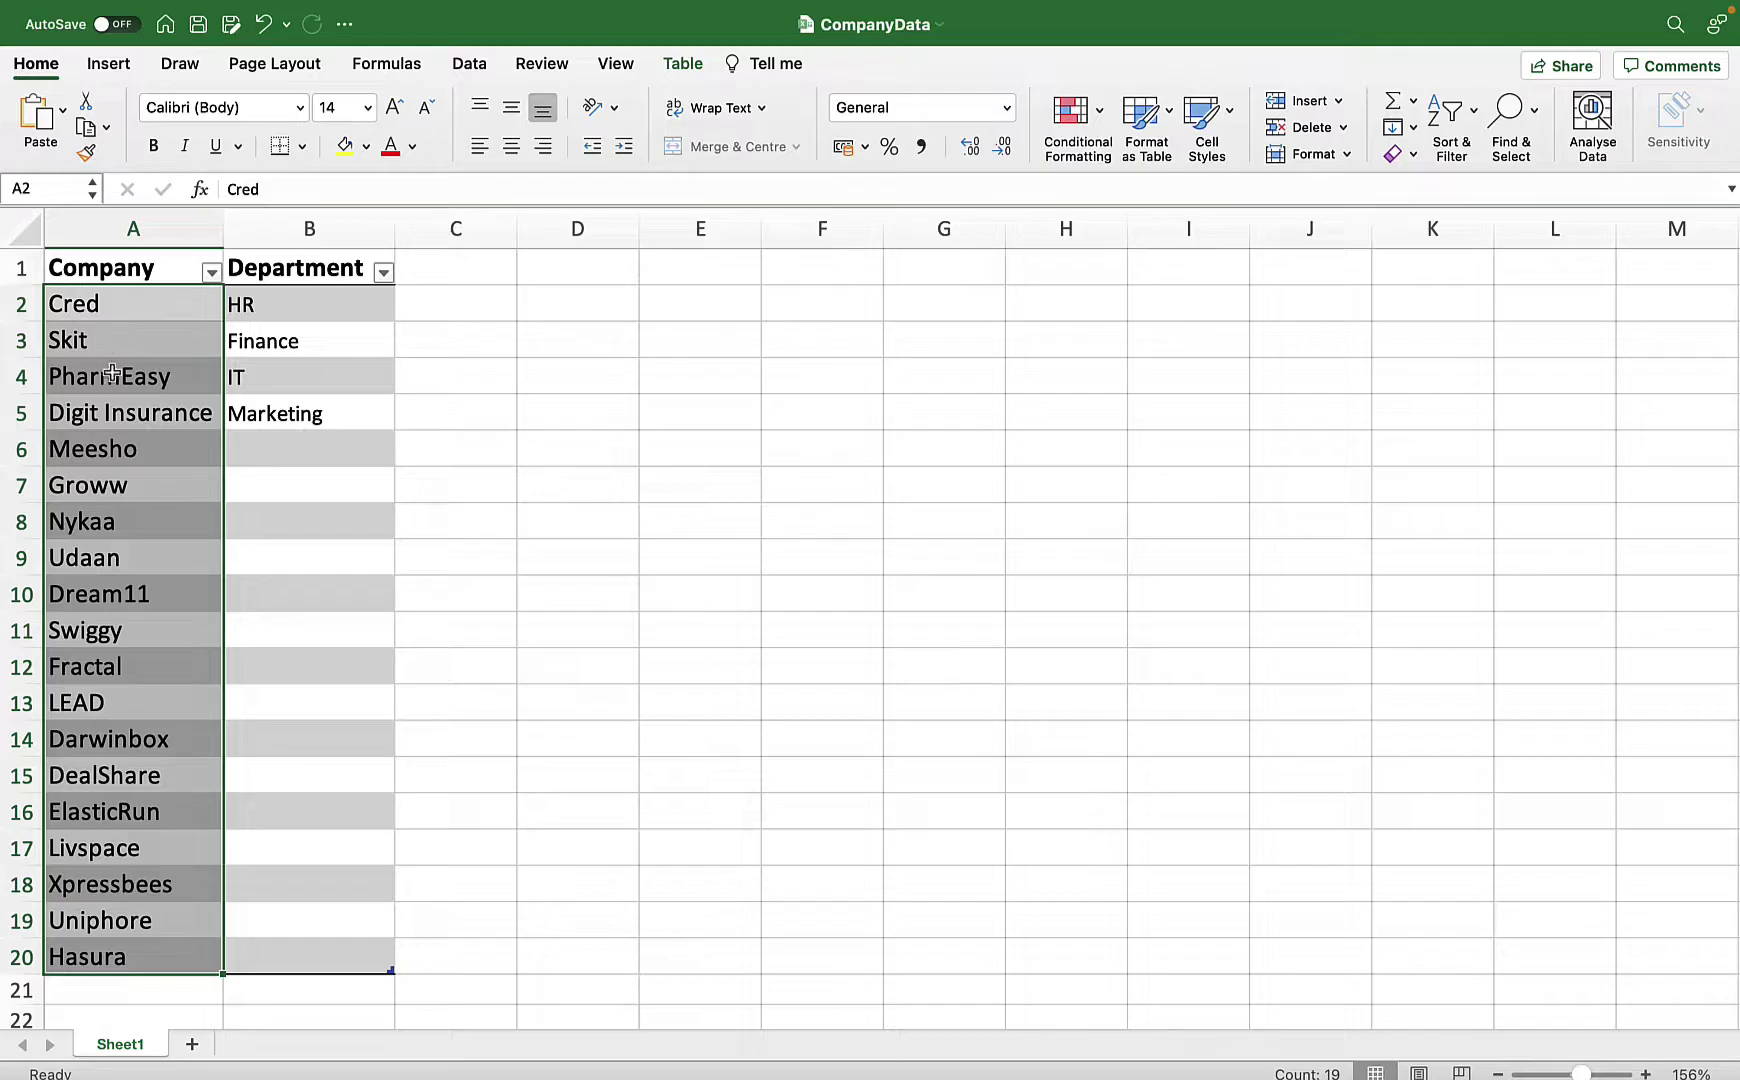
pyautogui.click(121, 313)
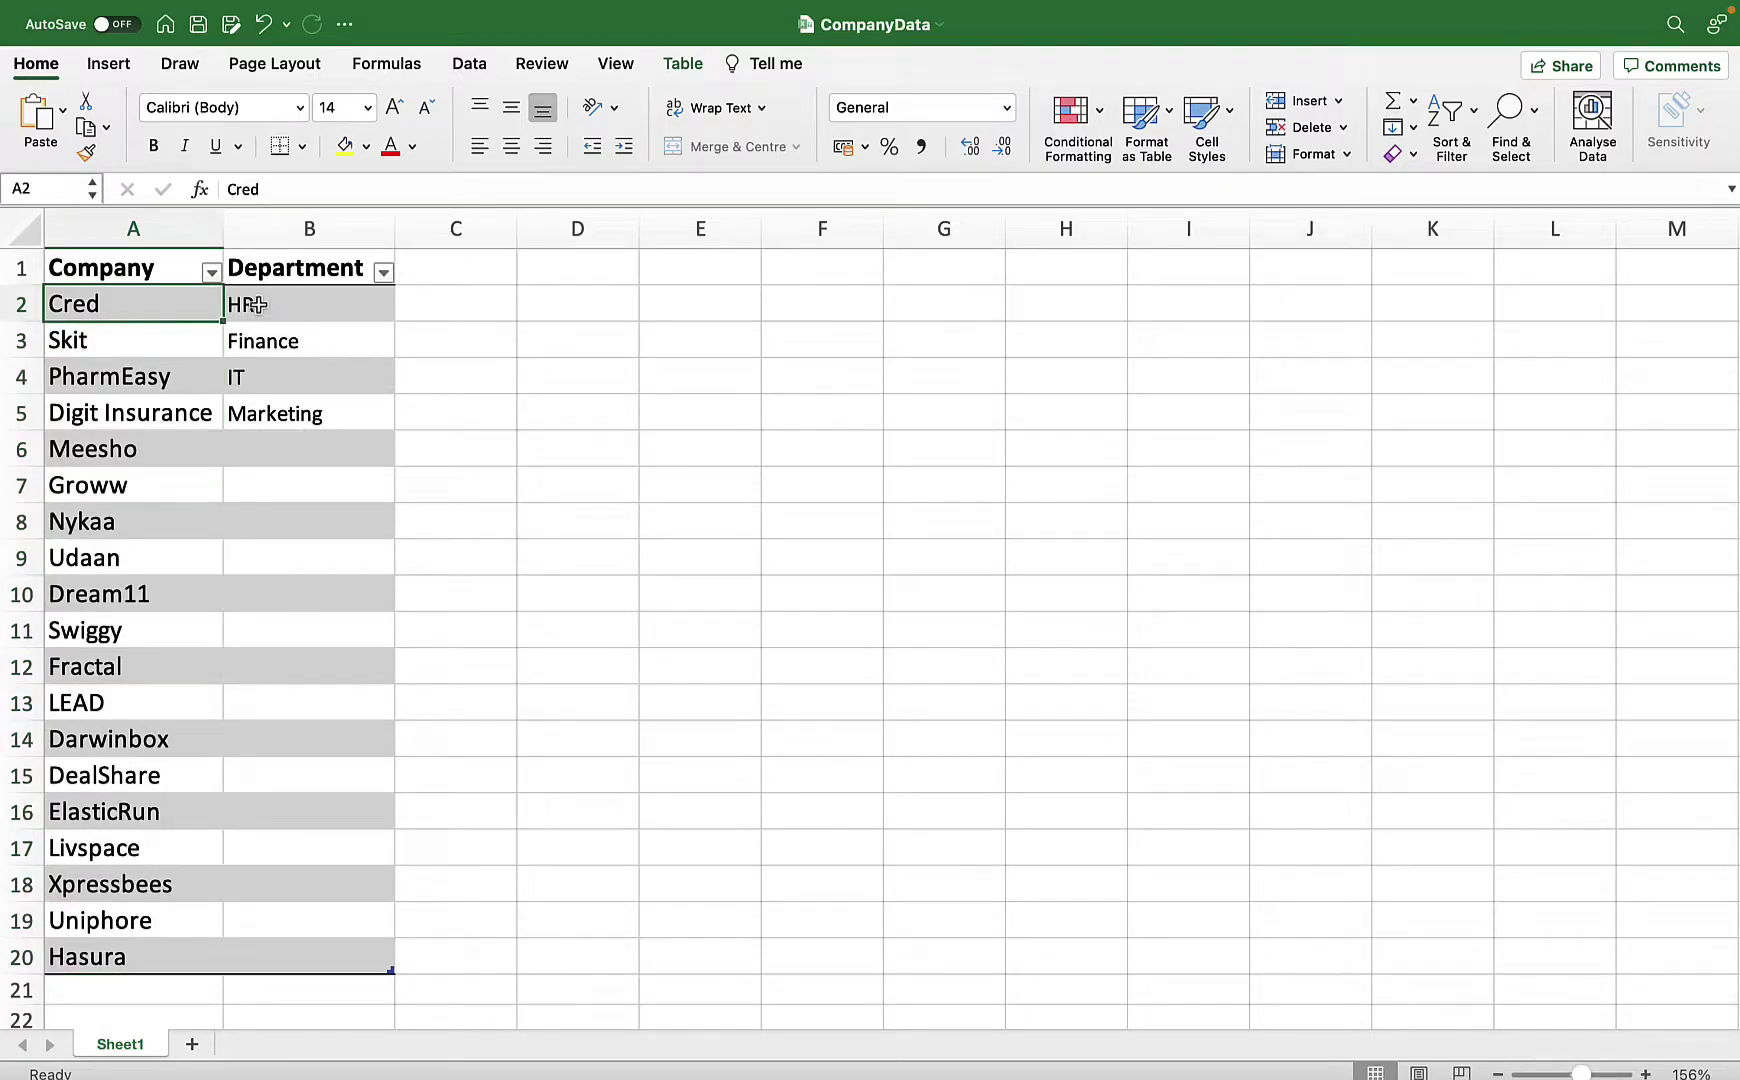
pyautogui.moveTo(257, 304); pyautogui.dragTo(308, 414)
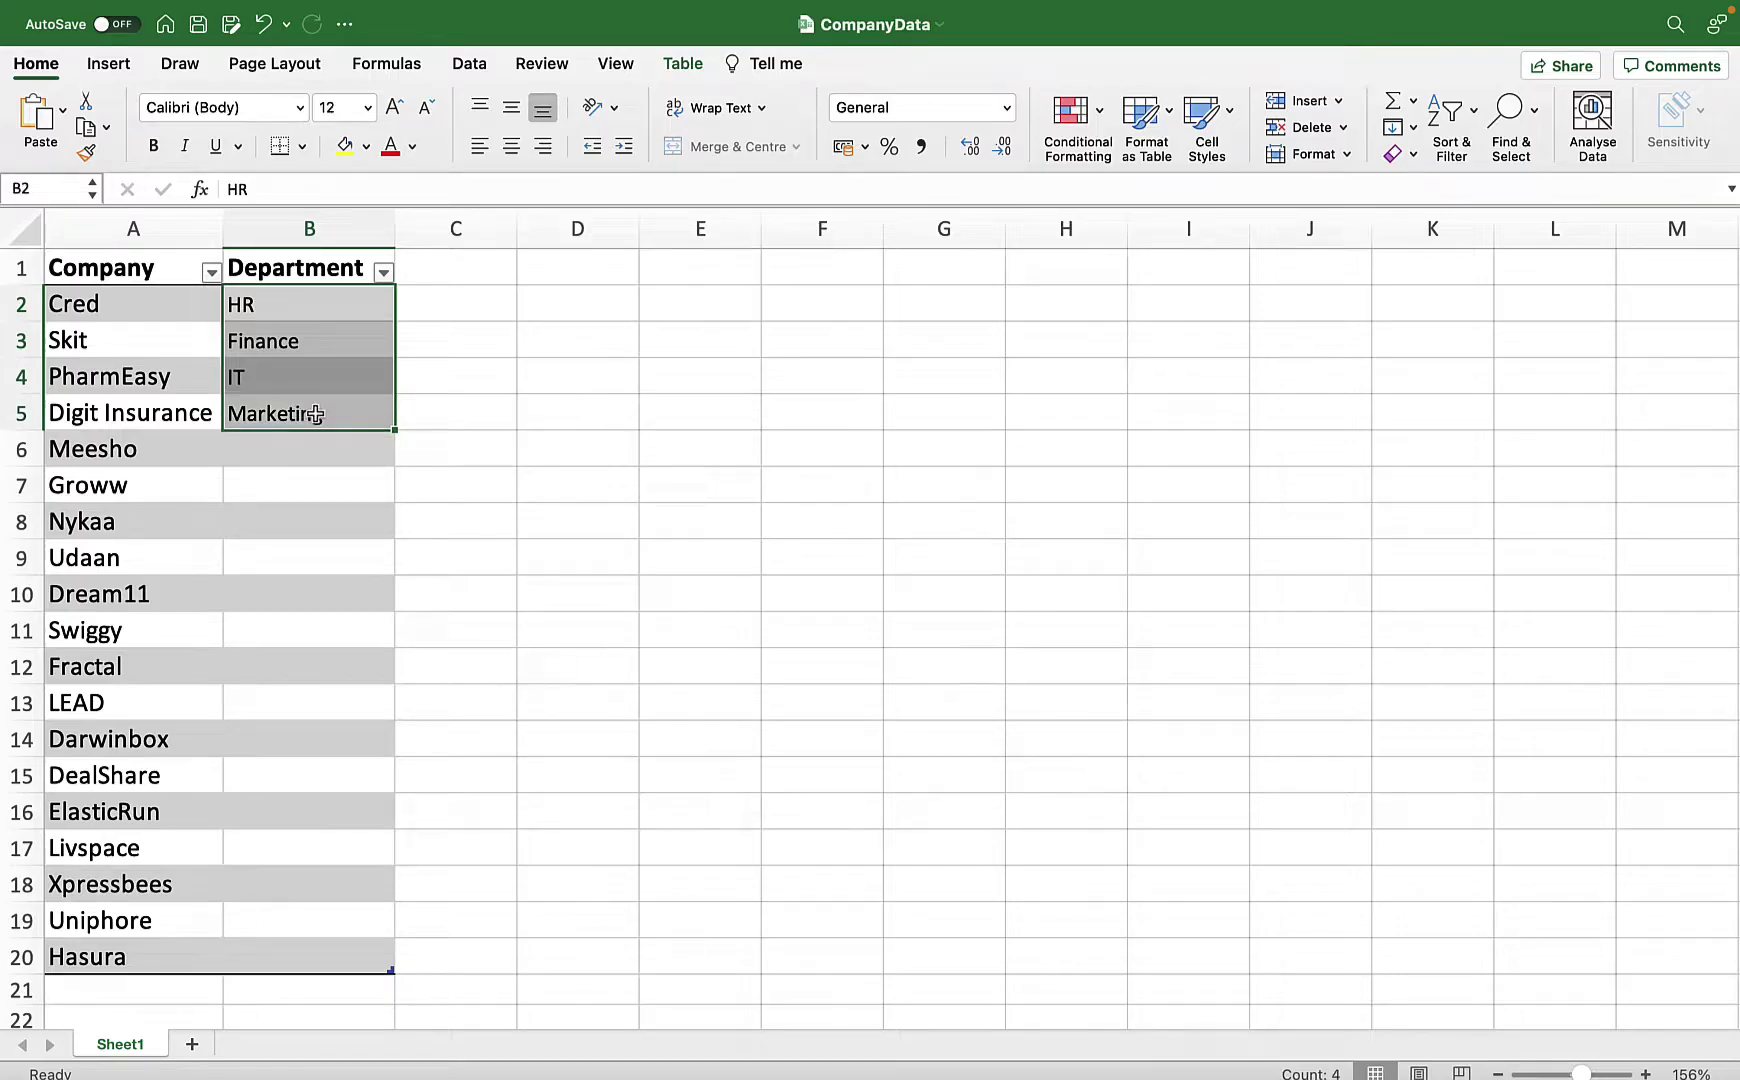
pyautogui.click(408, 493)
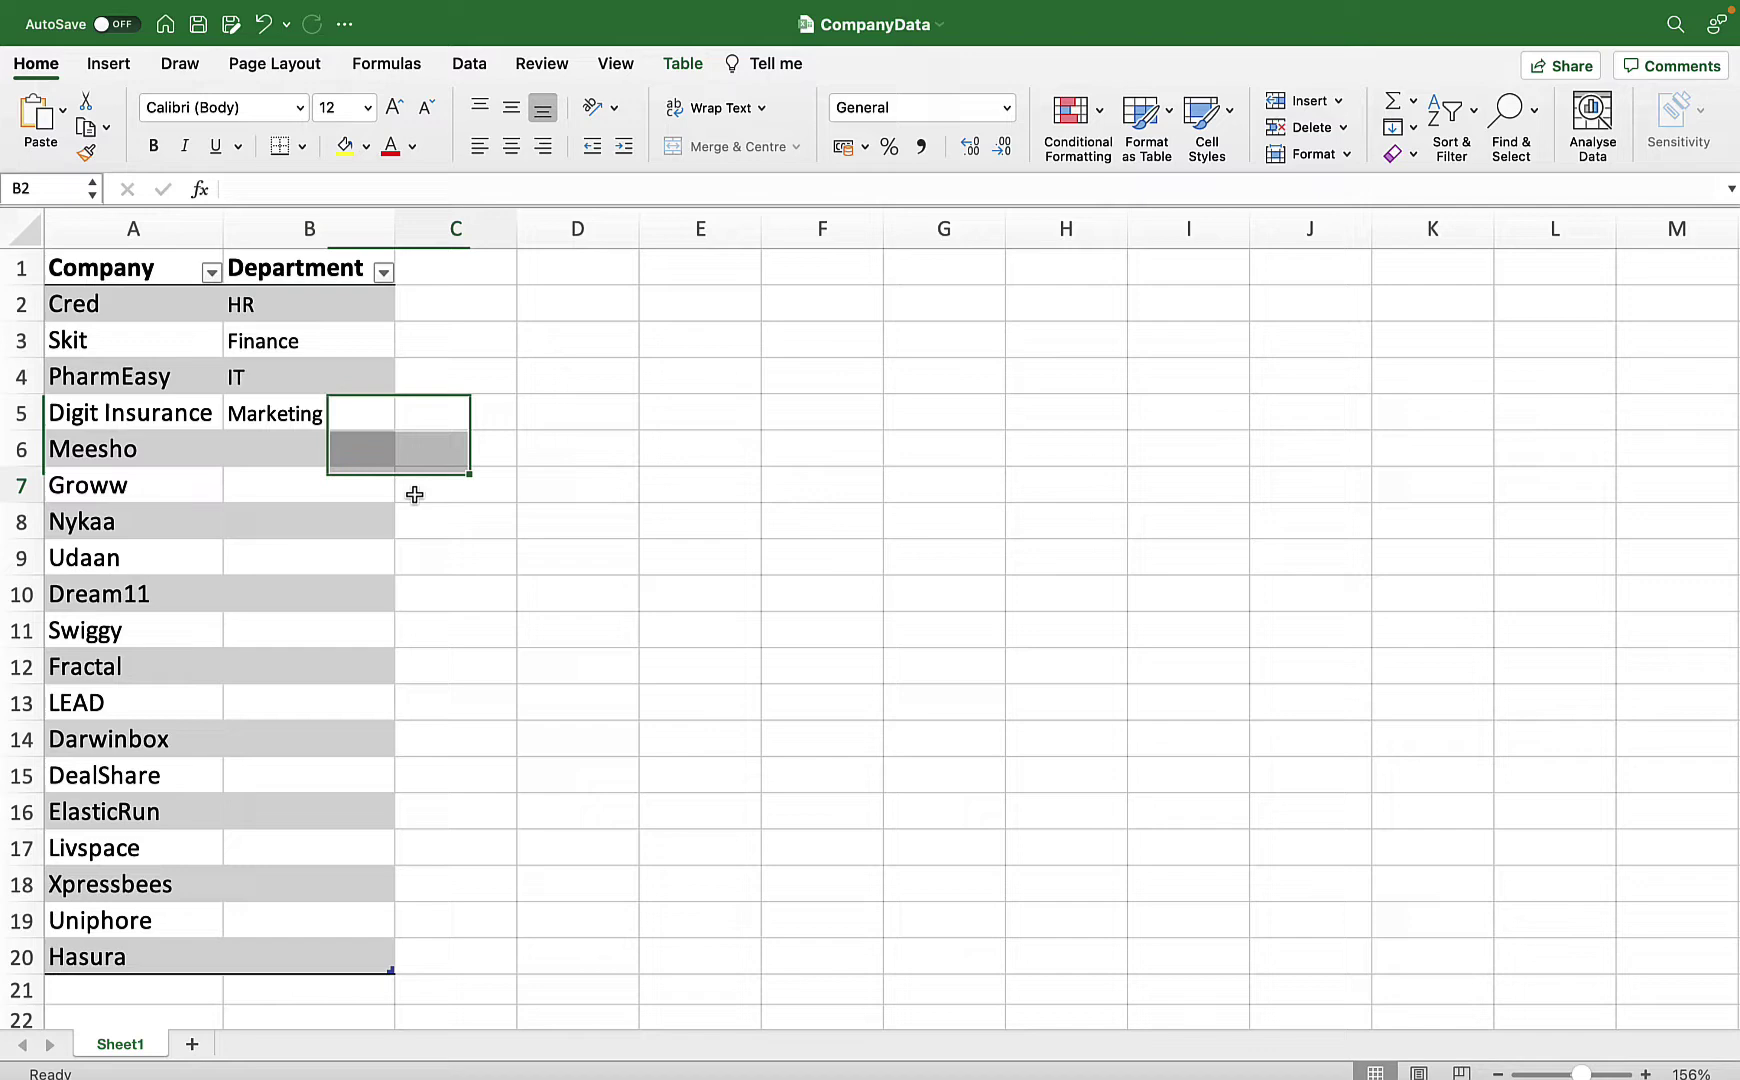
pyautogui.moveTo(101, 268); pyautogui.dragTo(362, 957)
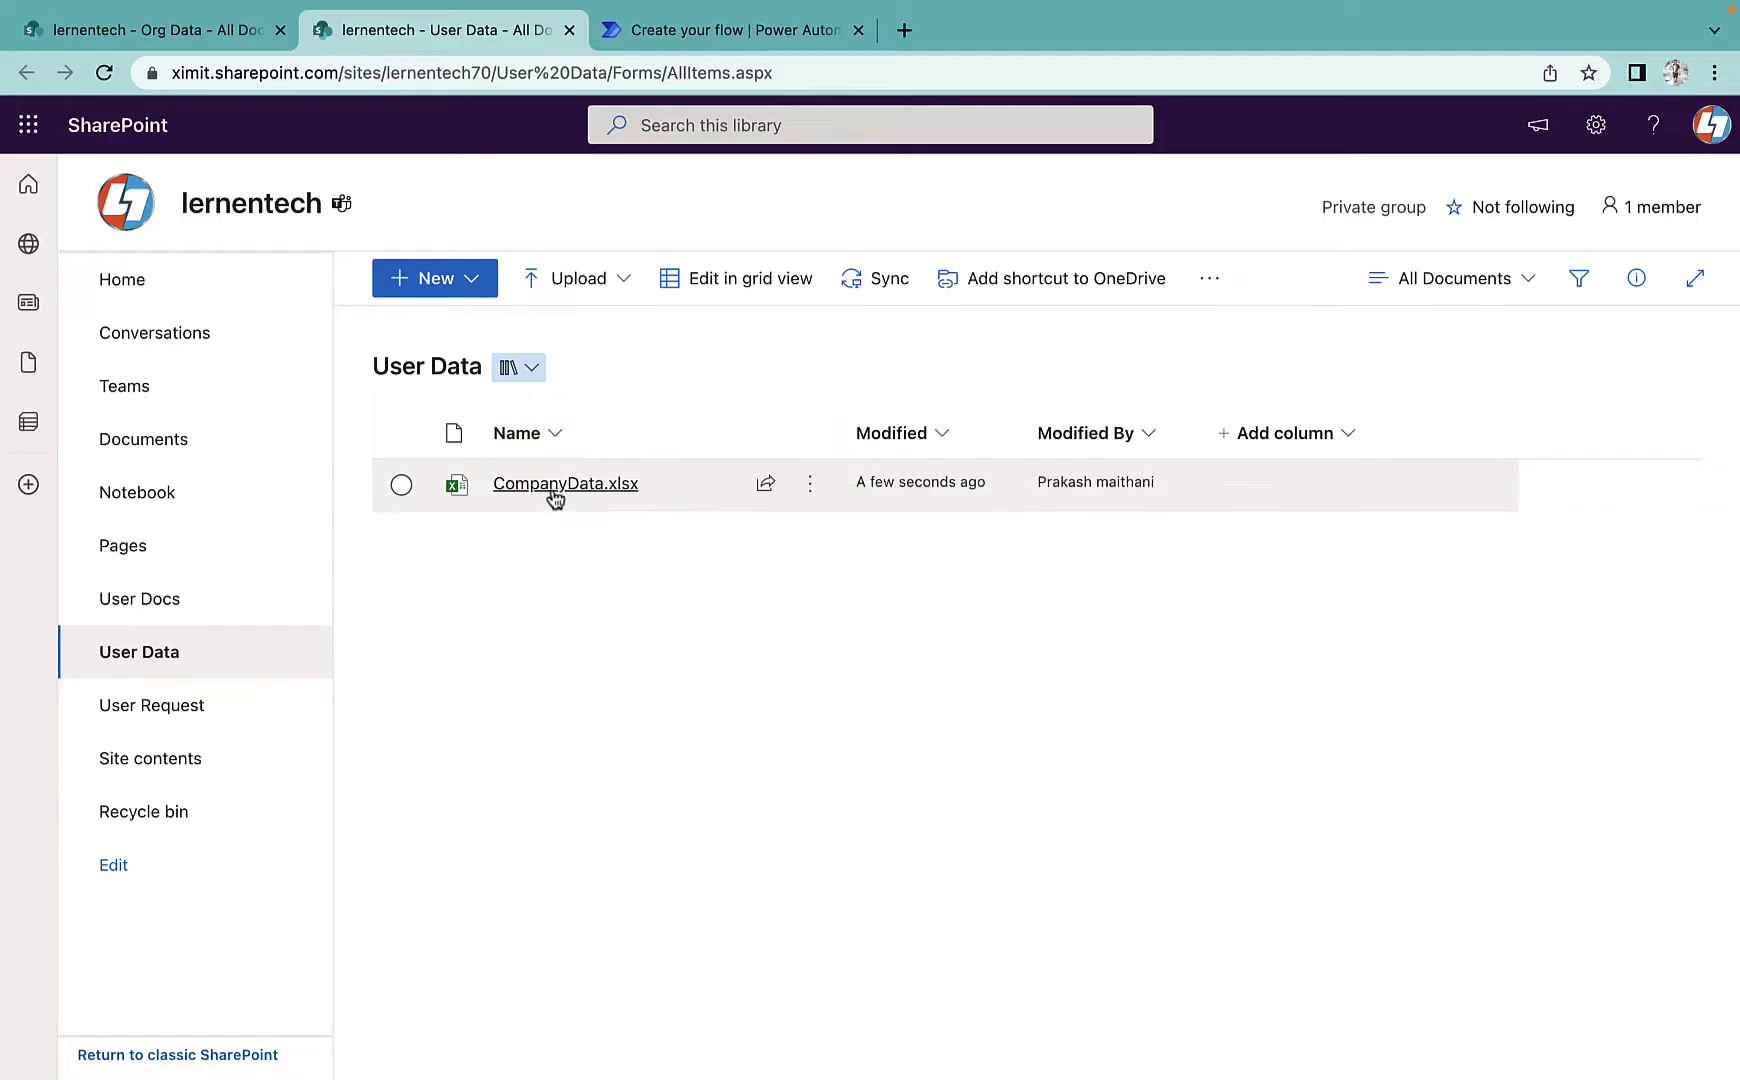
# Confirm the SharePoint Org Data library is empty, then go to Power Automate's Create page
pyautogui.click(172, 31)
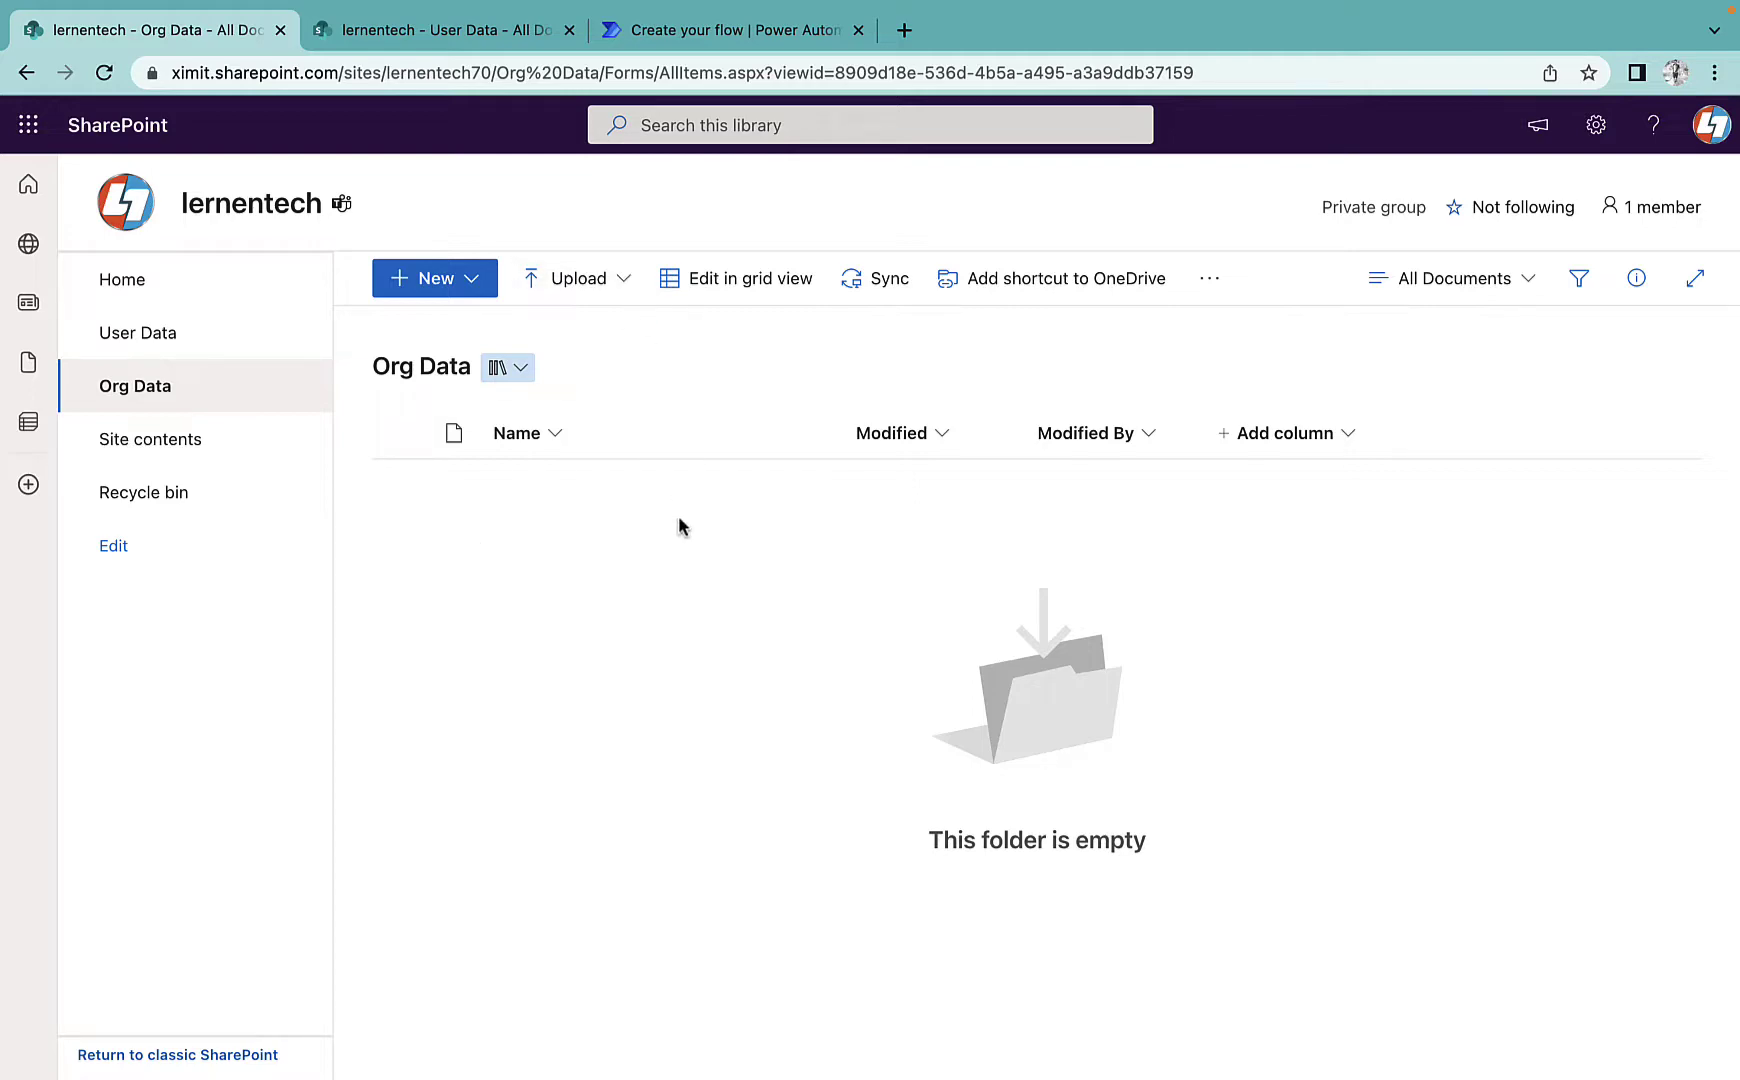
pyautogui.click(684, 31)
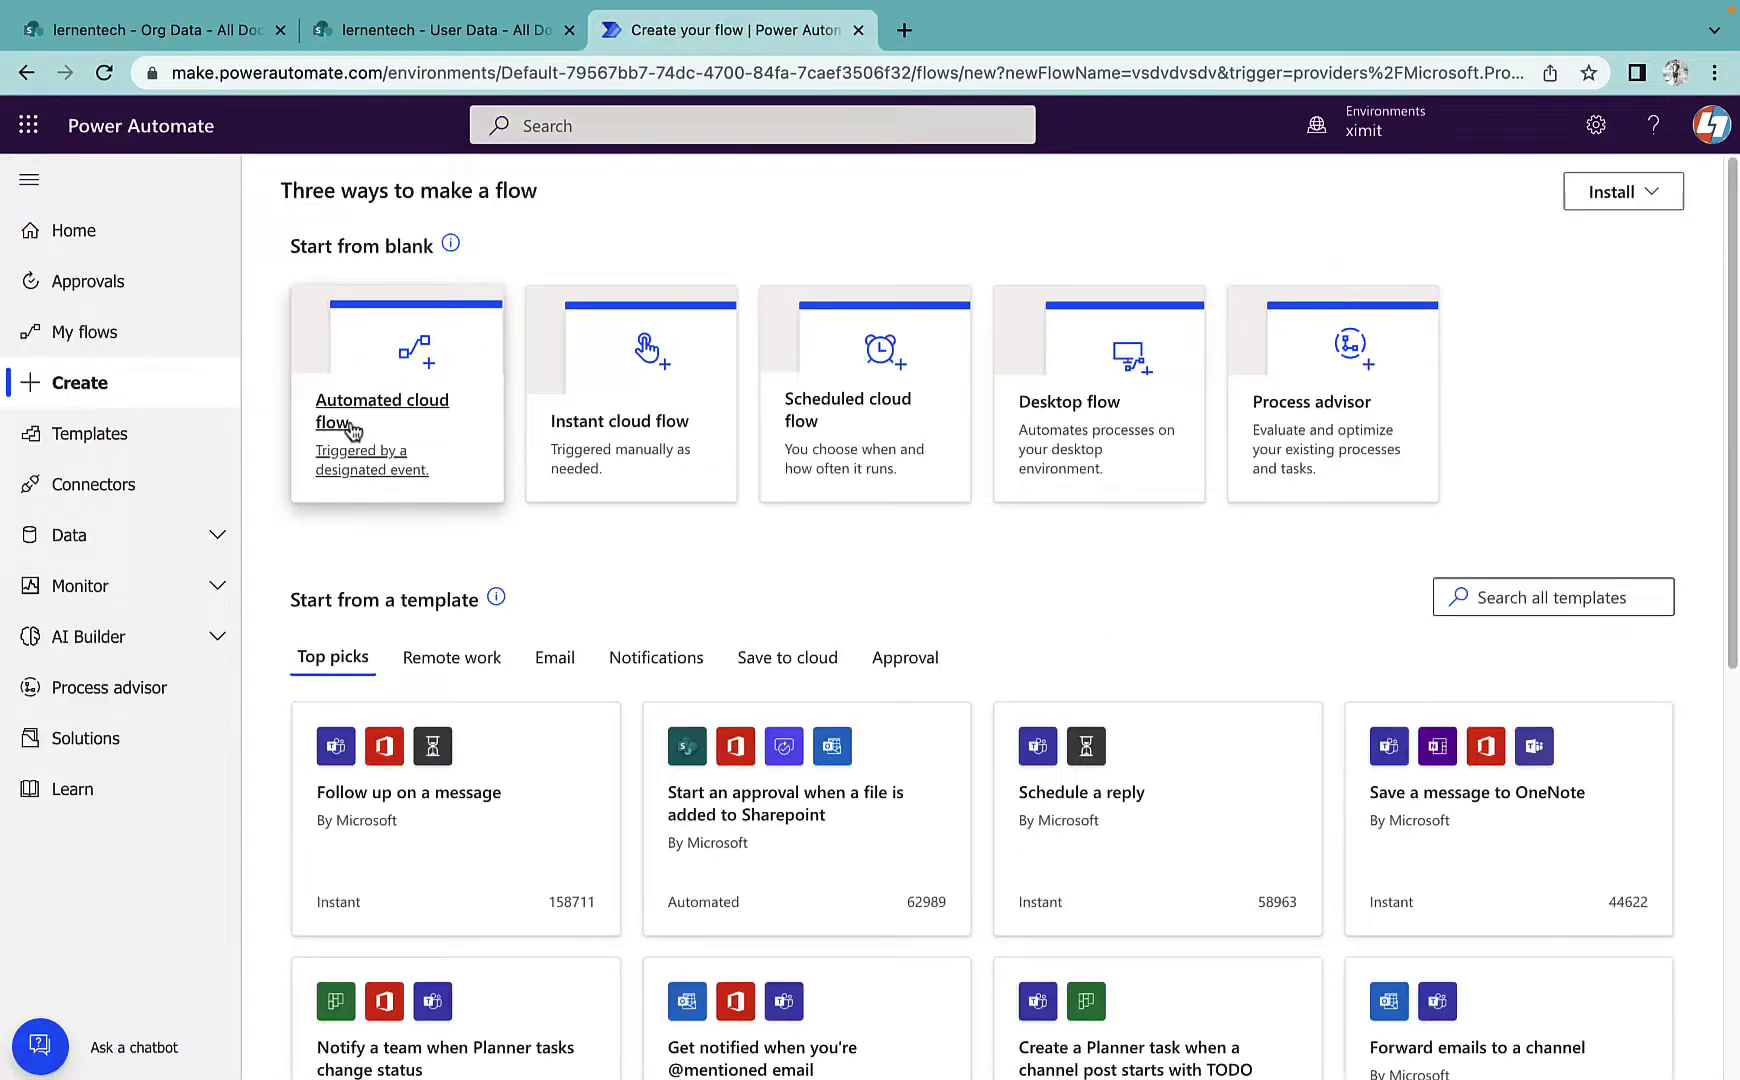
# Create an instant cloud flow named 'Create Folder' using the 'Manually trigger a flow' trigger
pyautogui.click(640, 408)
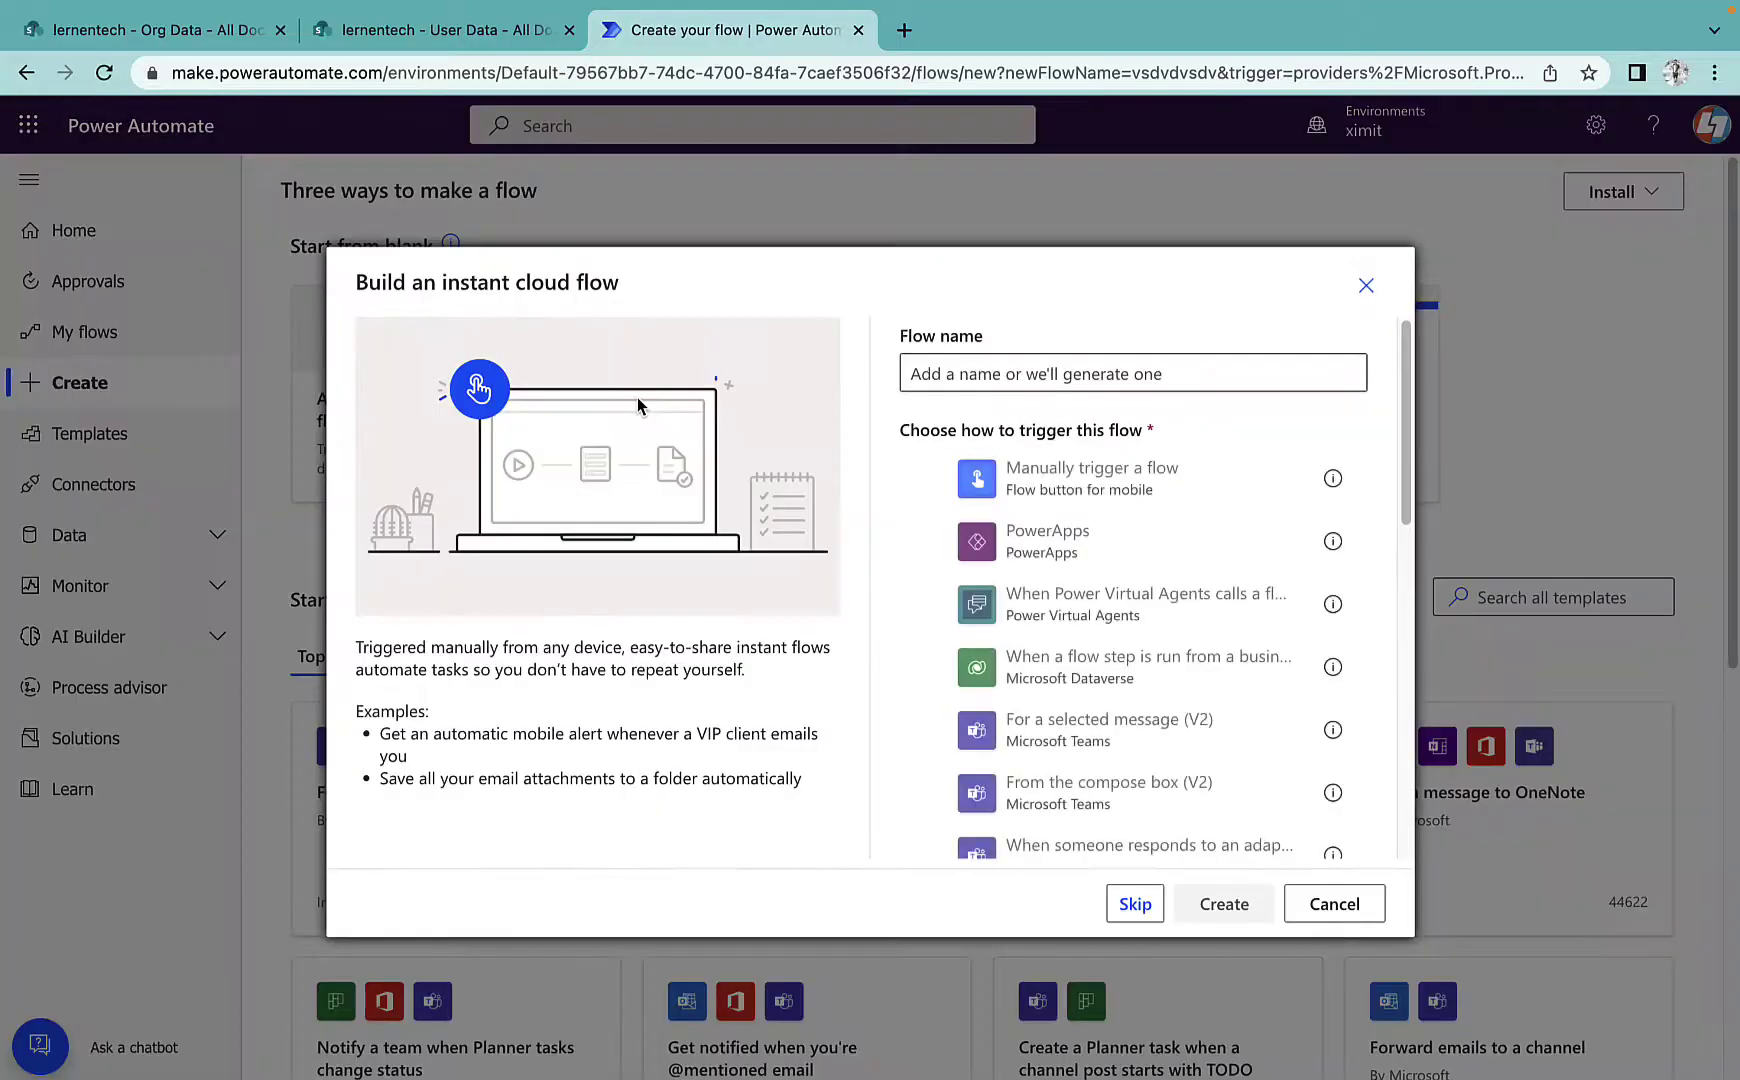
pyautogui.click(1037, 490)
pyautogui.click(970, 374)
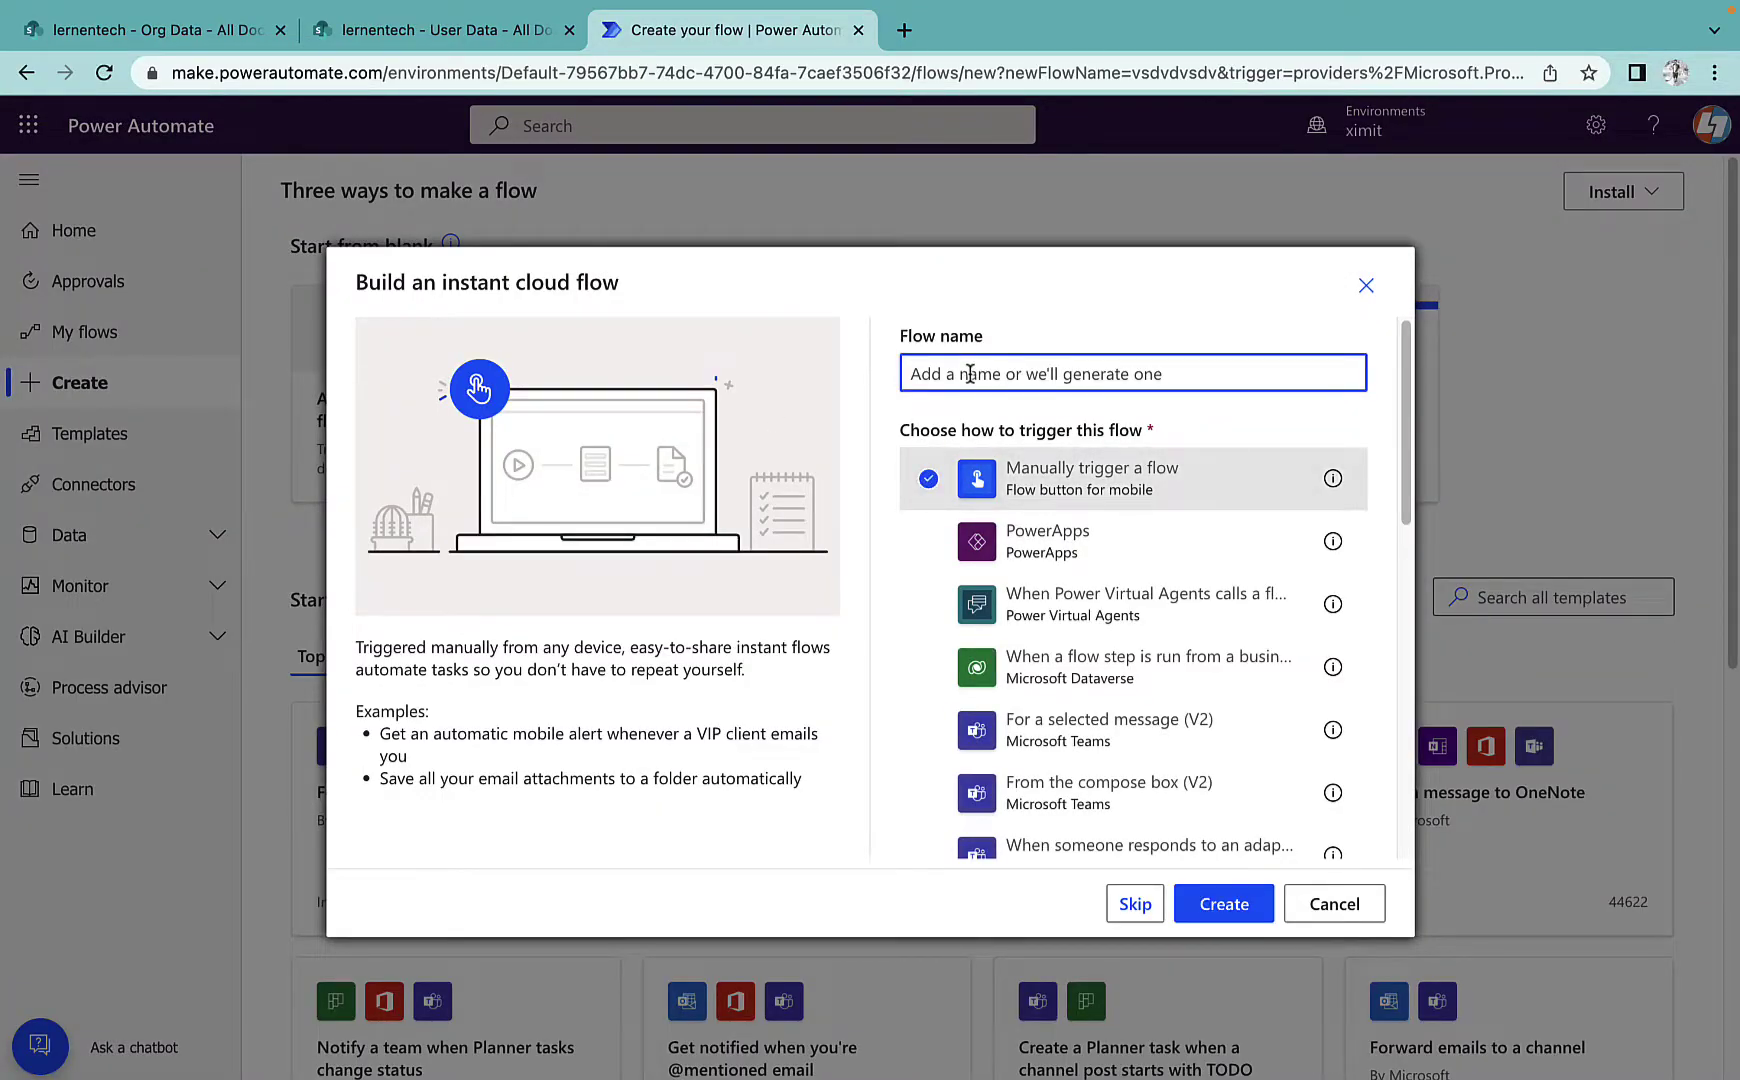
pyautogui.write('Create Folder')
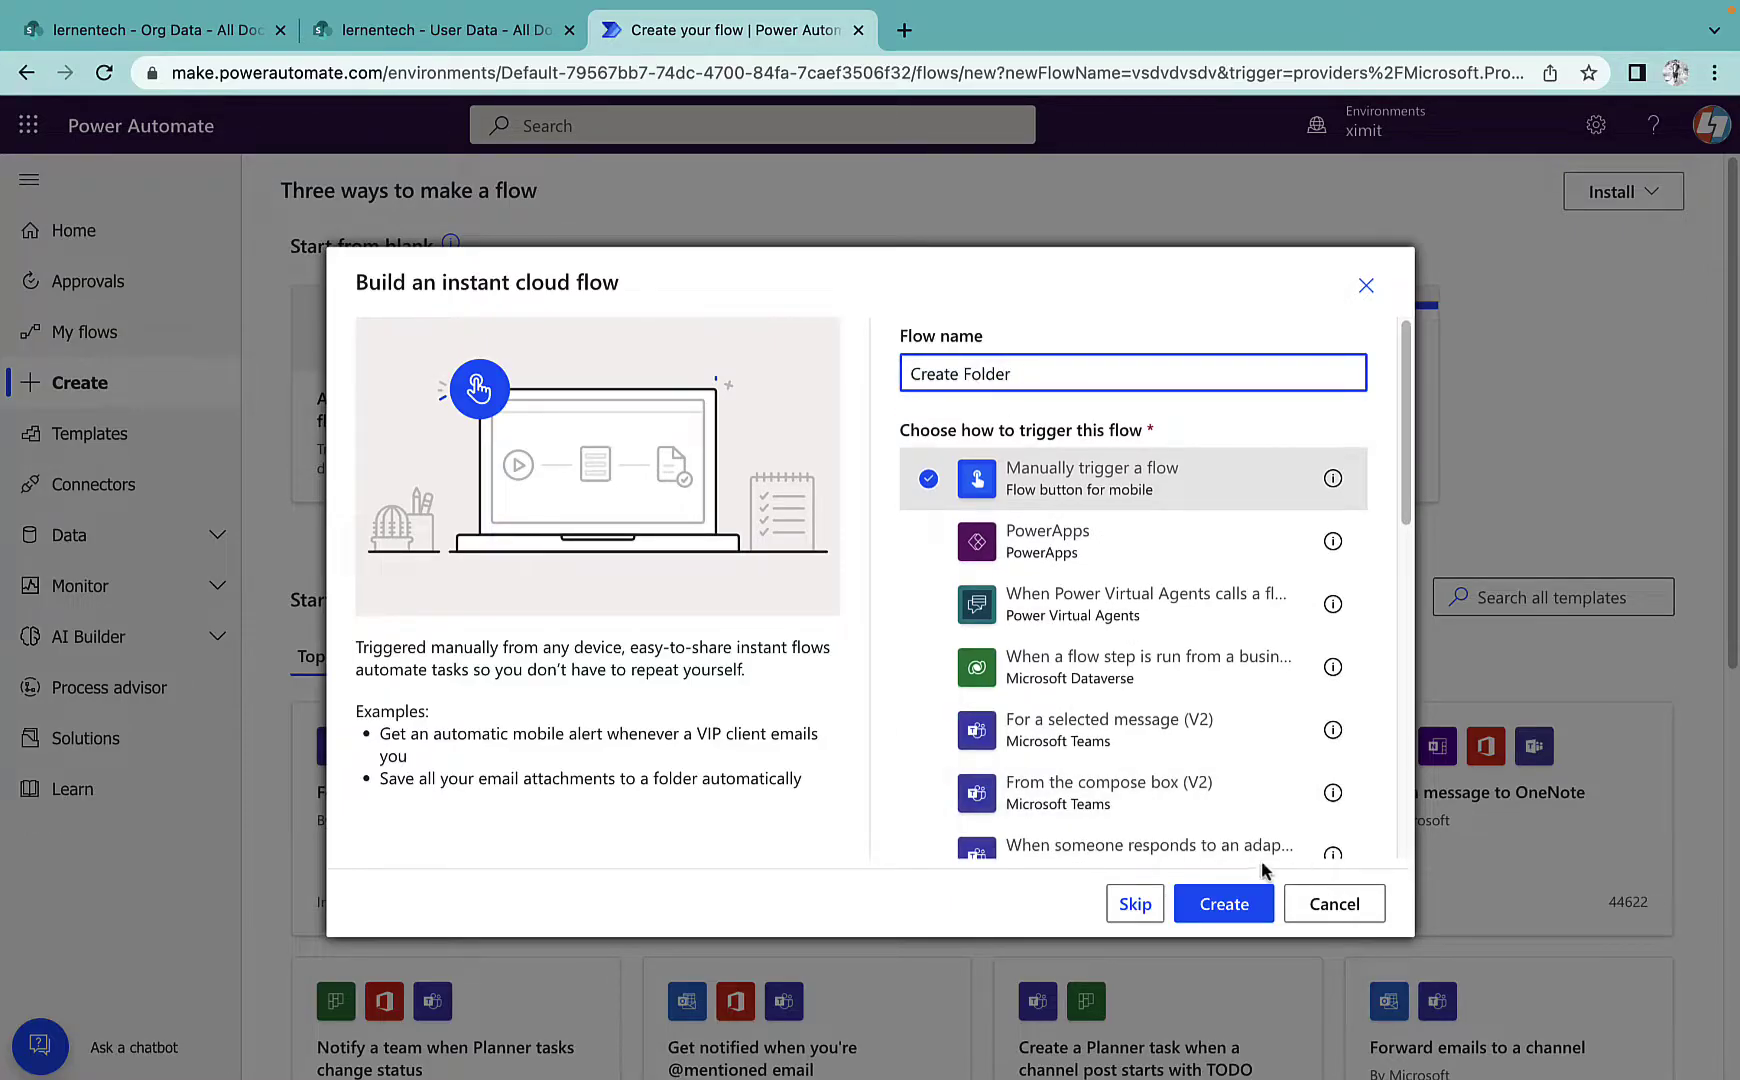
pyautogui.click(1218, 900)
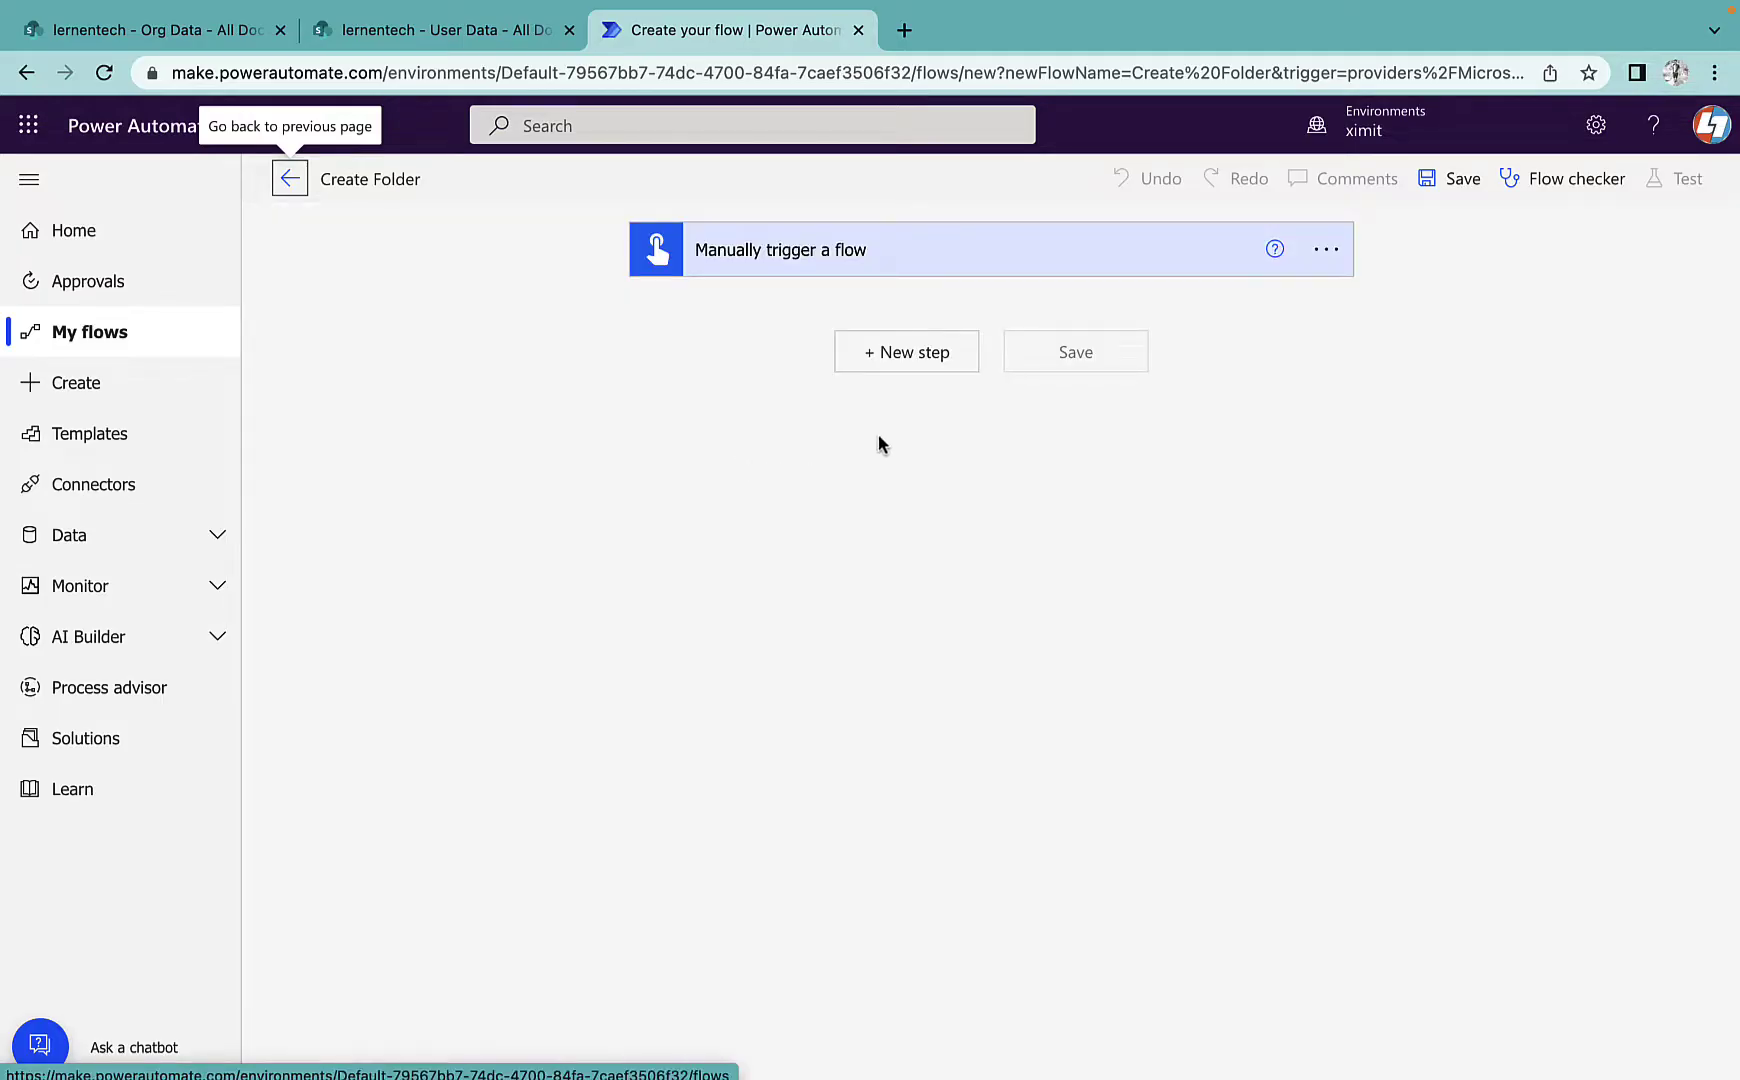
# Add an Excel Online 'List rows present in a table' step with location Group - lernentech and library User Data
pyautogui.click(897, 353)
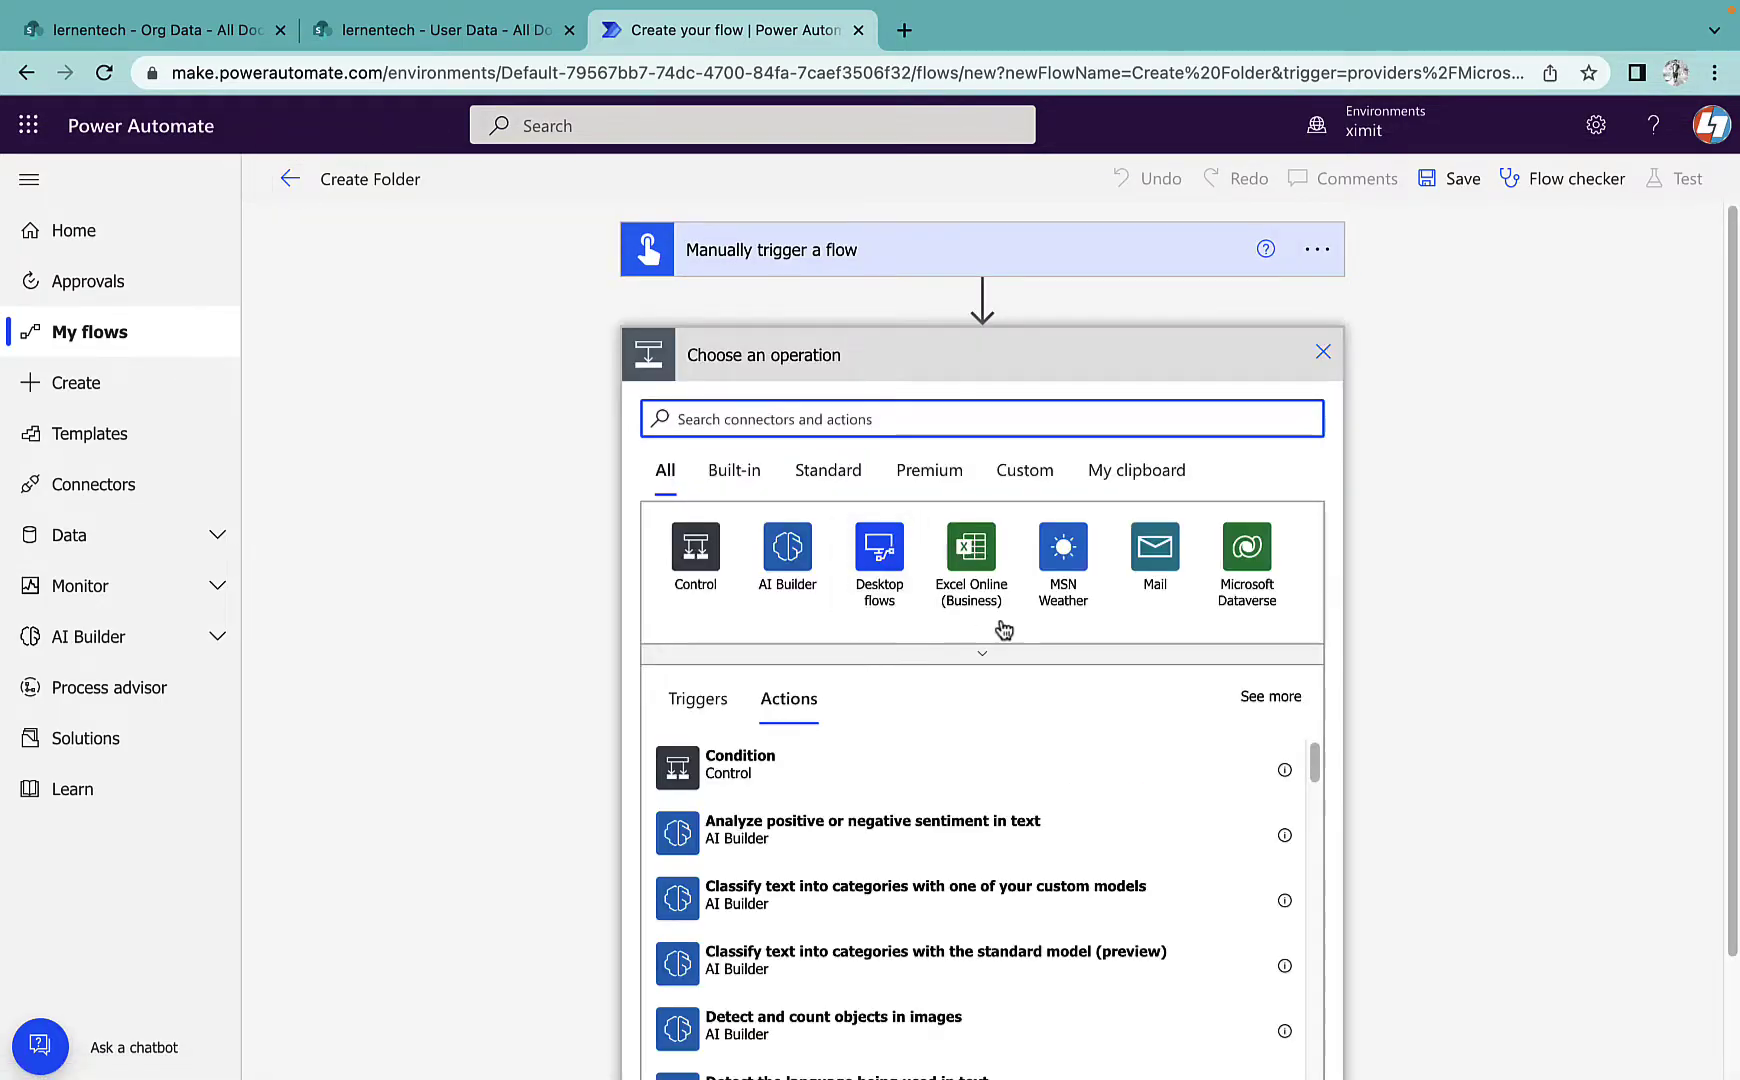
pyautogui.click(971, 556)
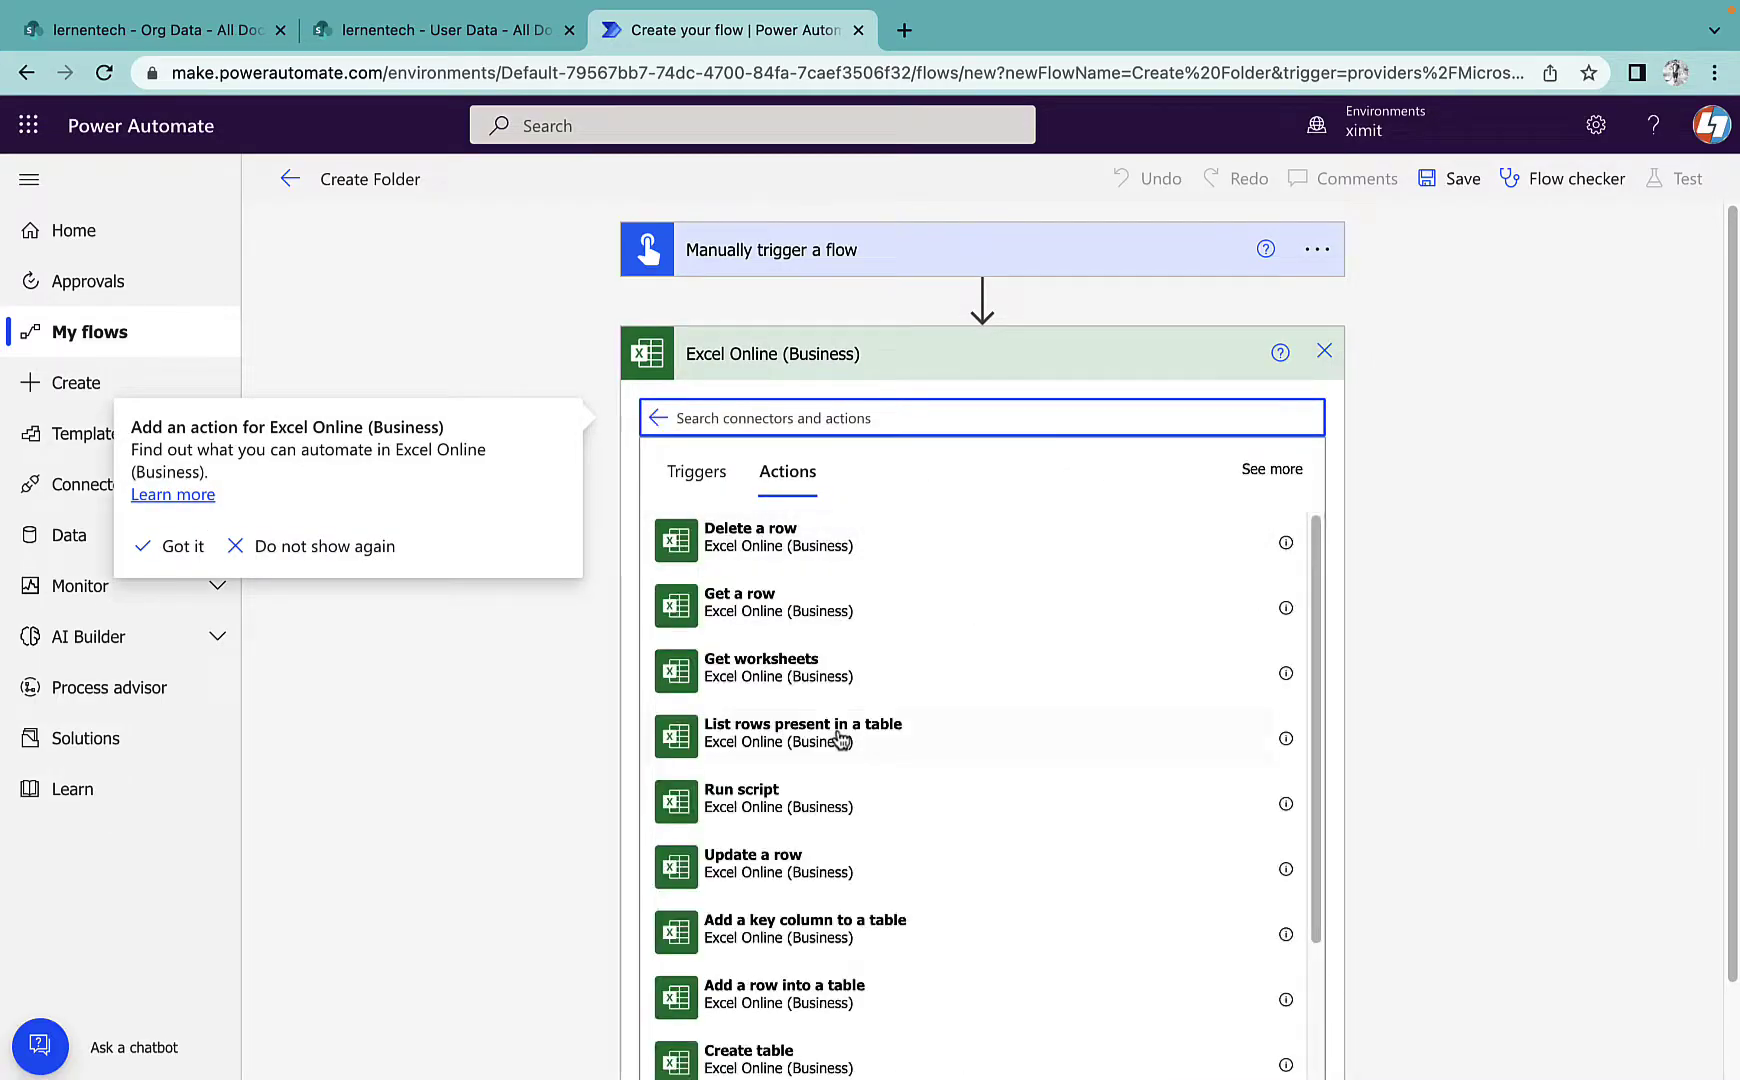
pyautogui.click(812, 742)
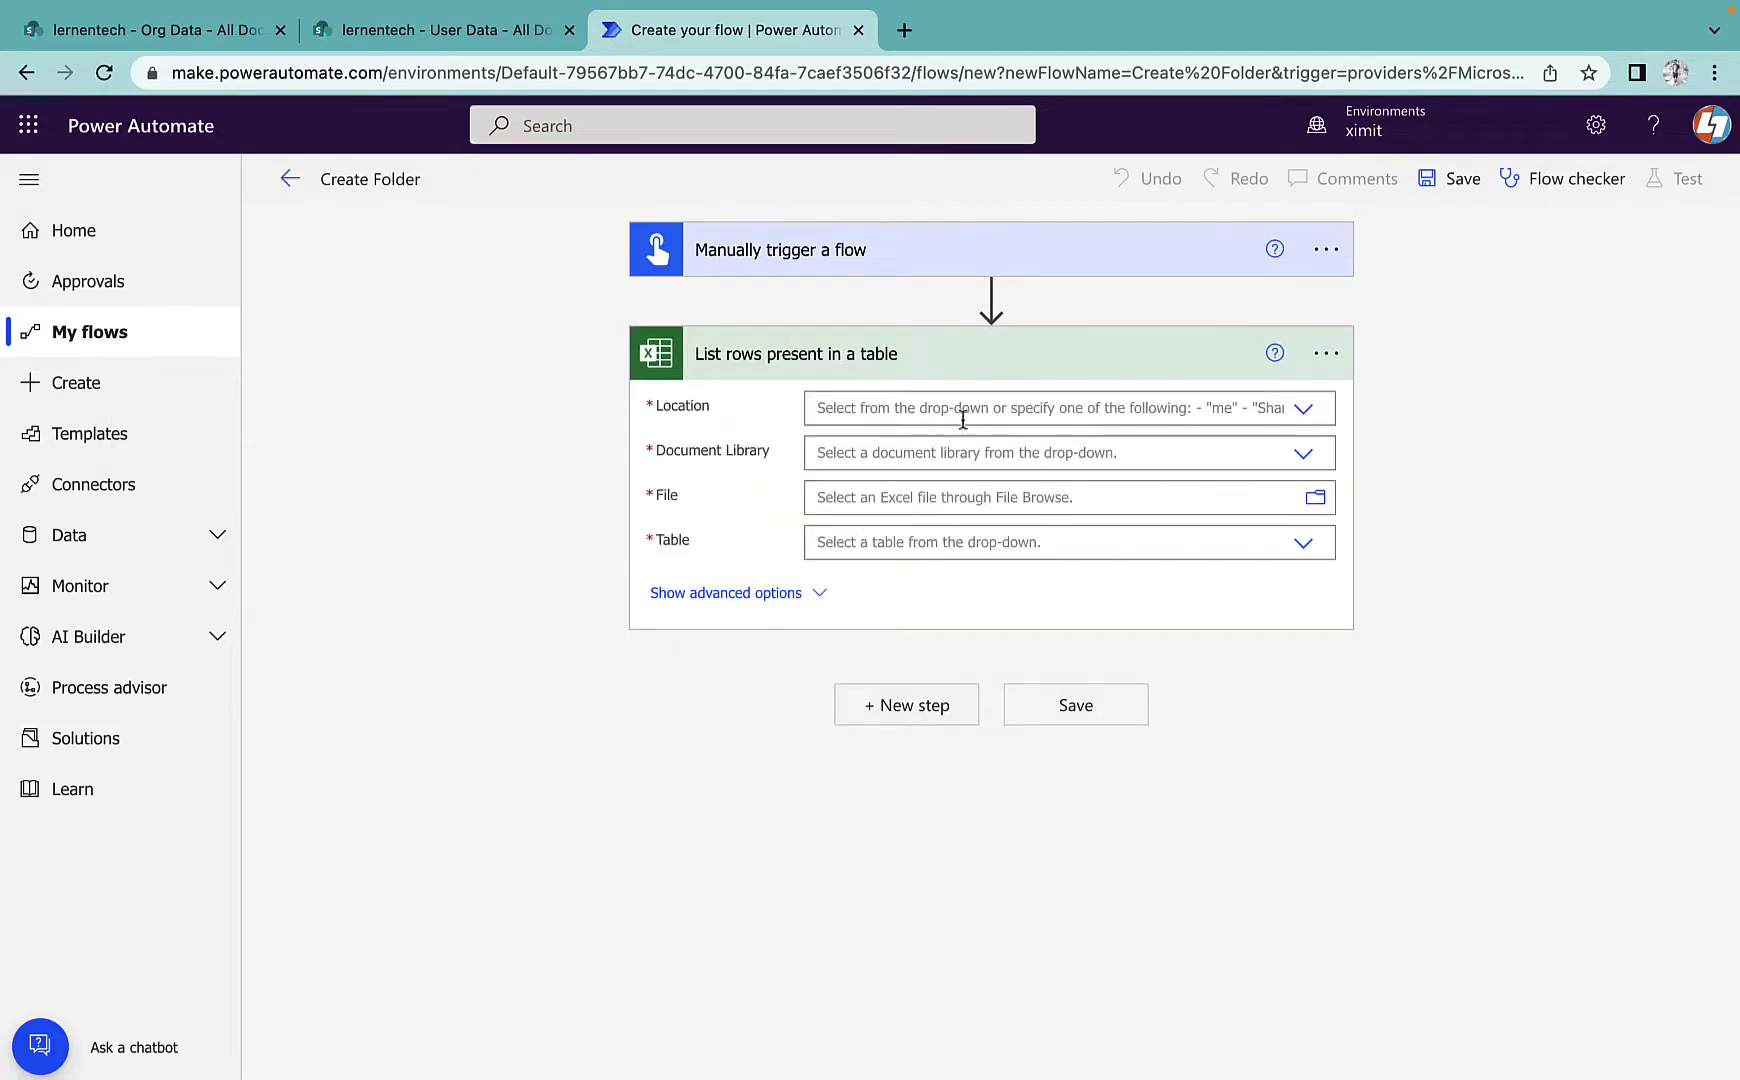
pyautogui.click(973, 410)
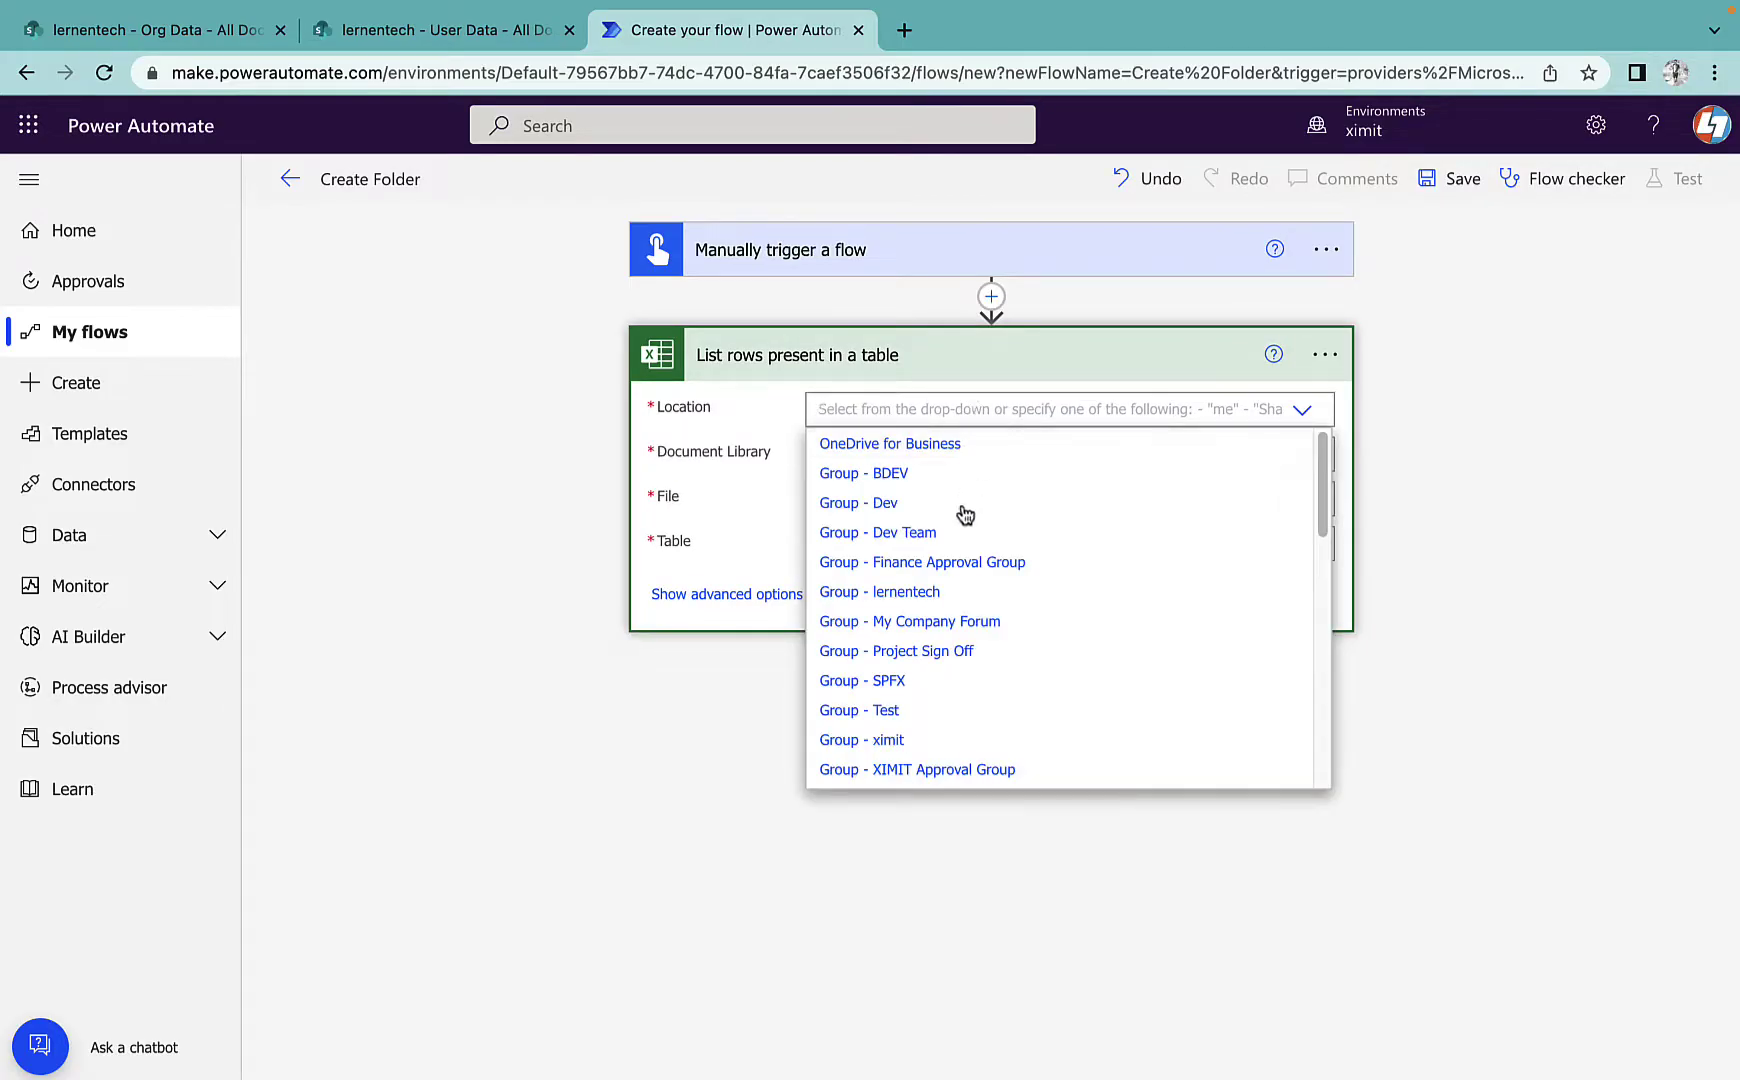
pyautogui.click(980, 600)
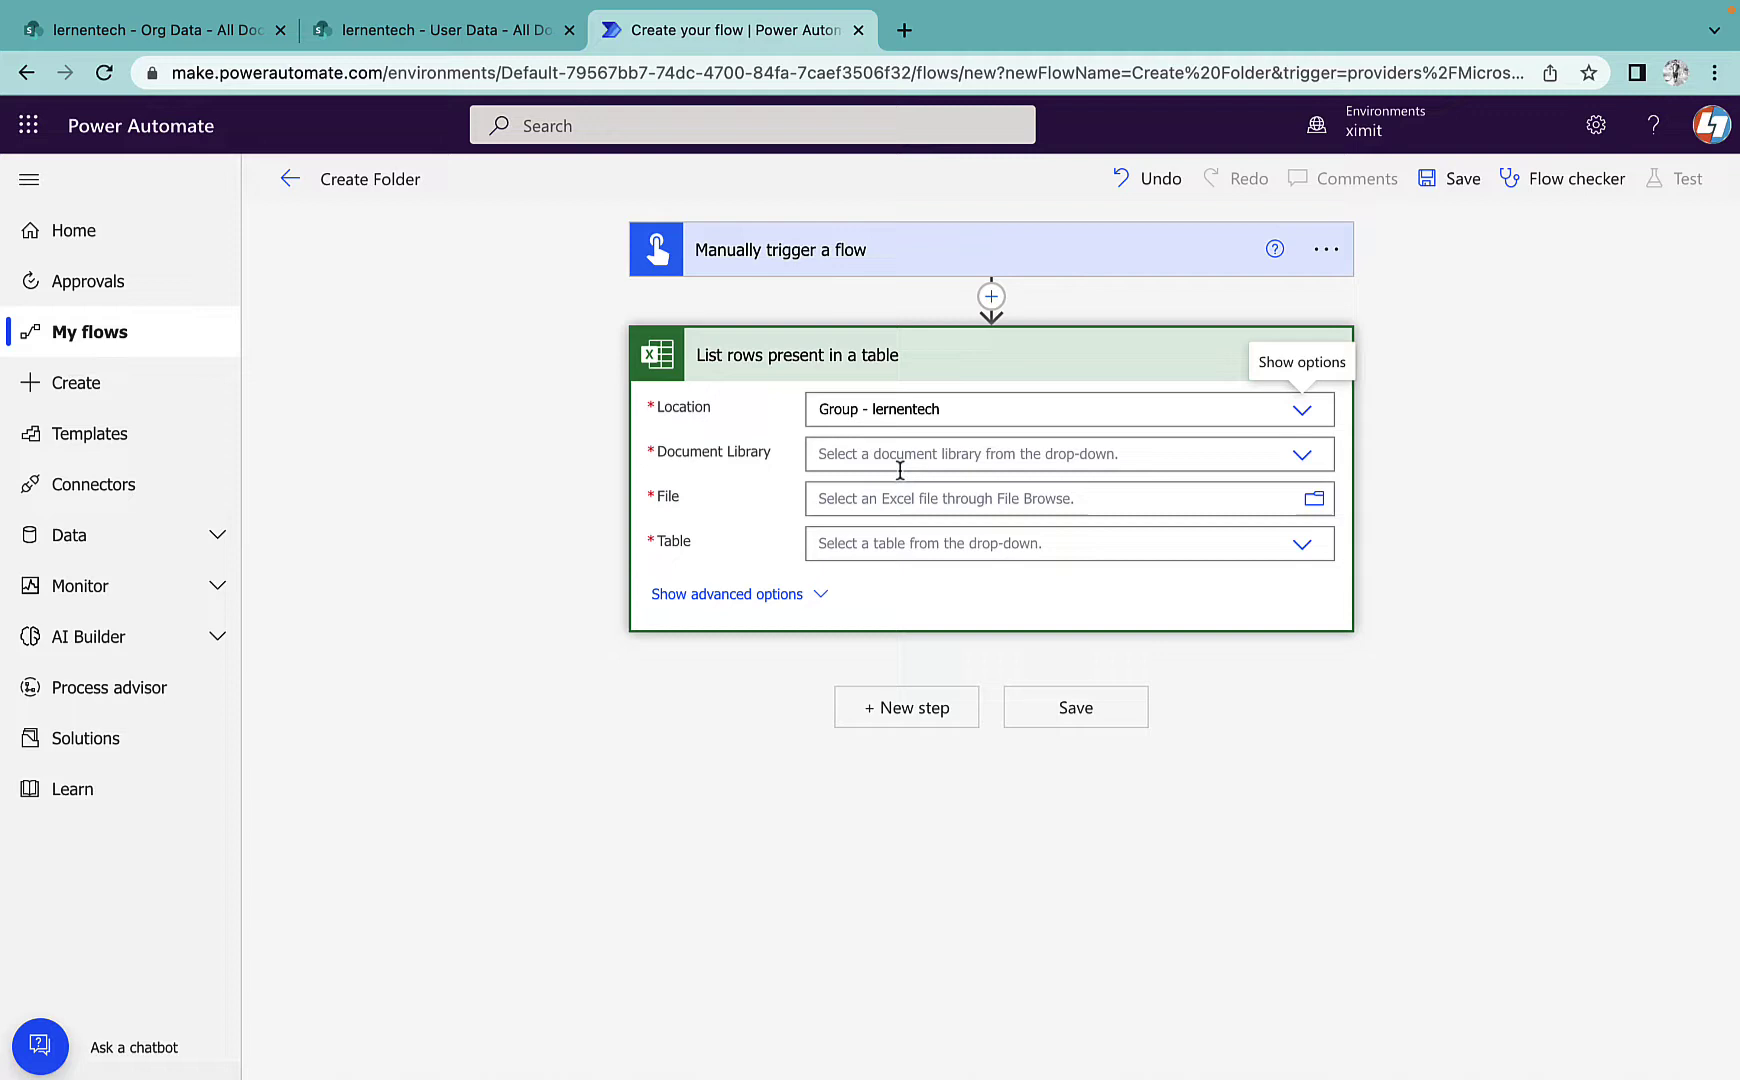
pyautogui.click(917, 458)
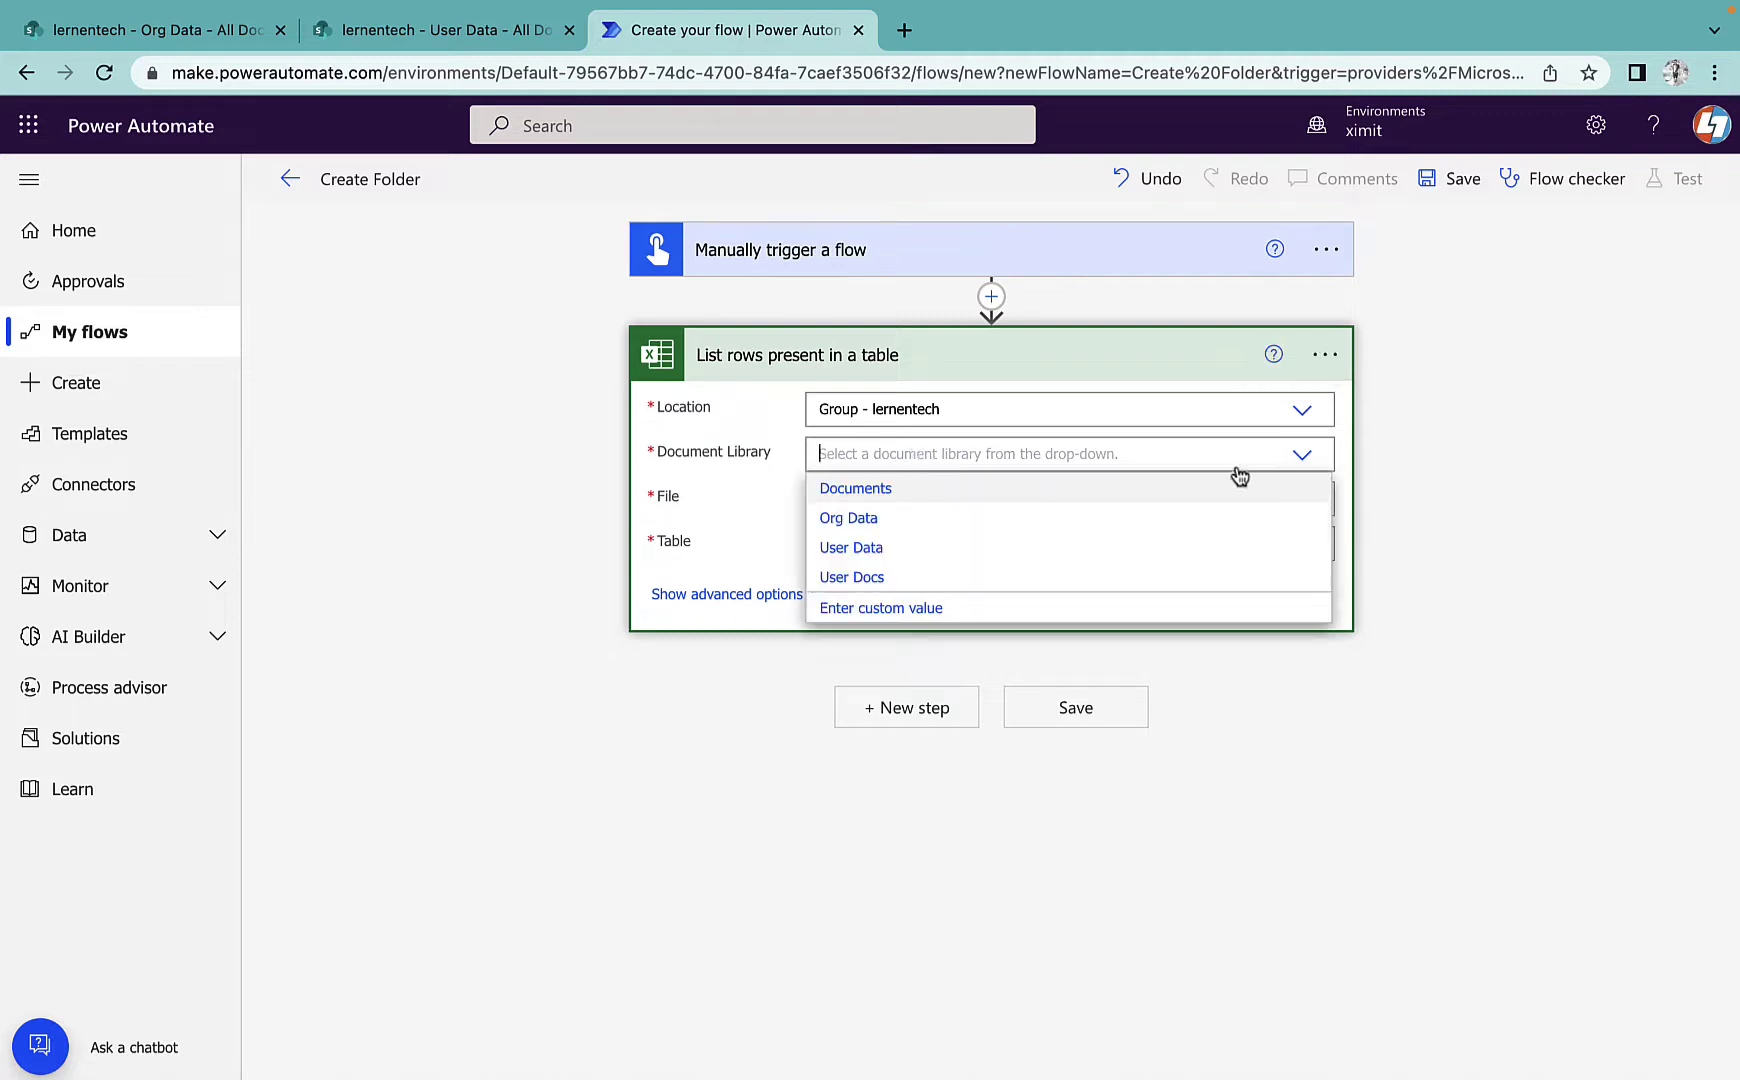
pyautogui.click(873, 549)
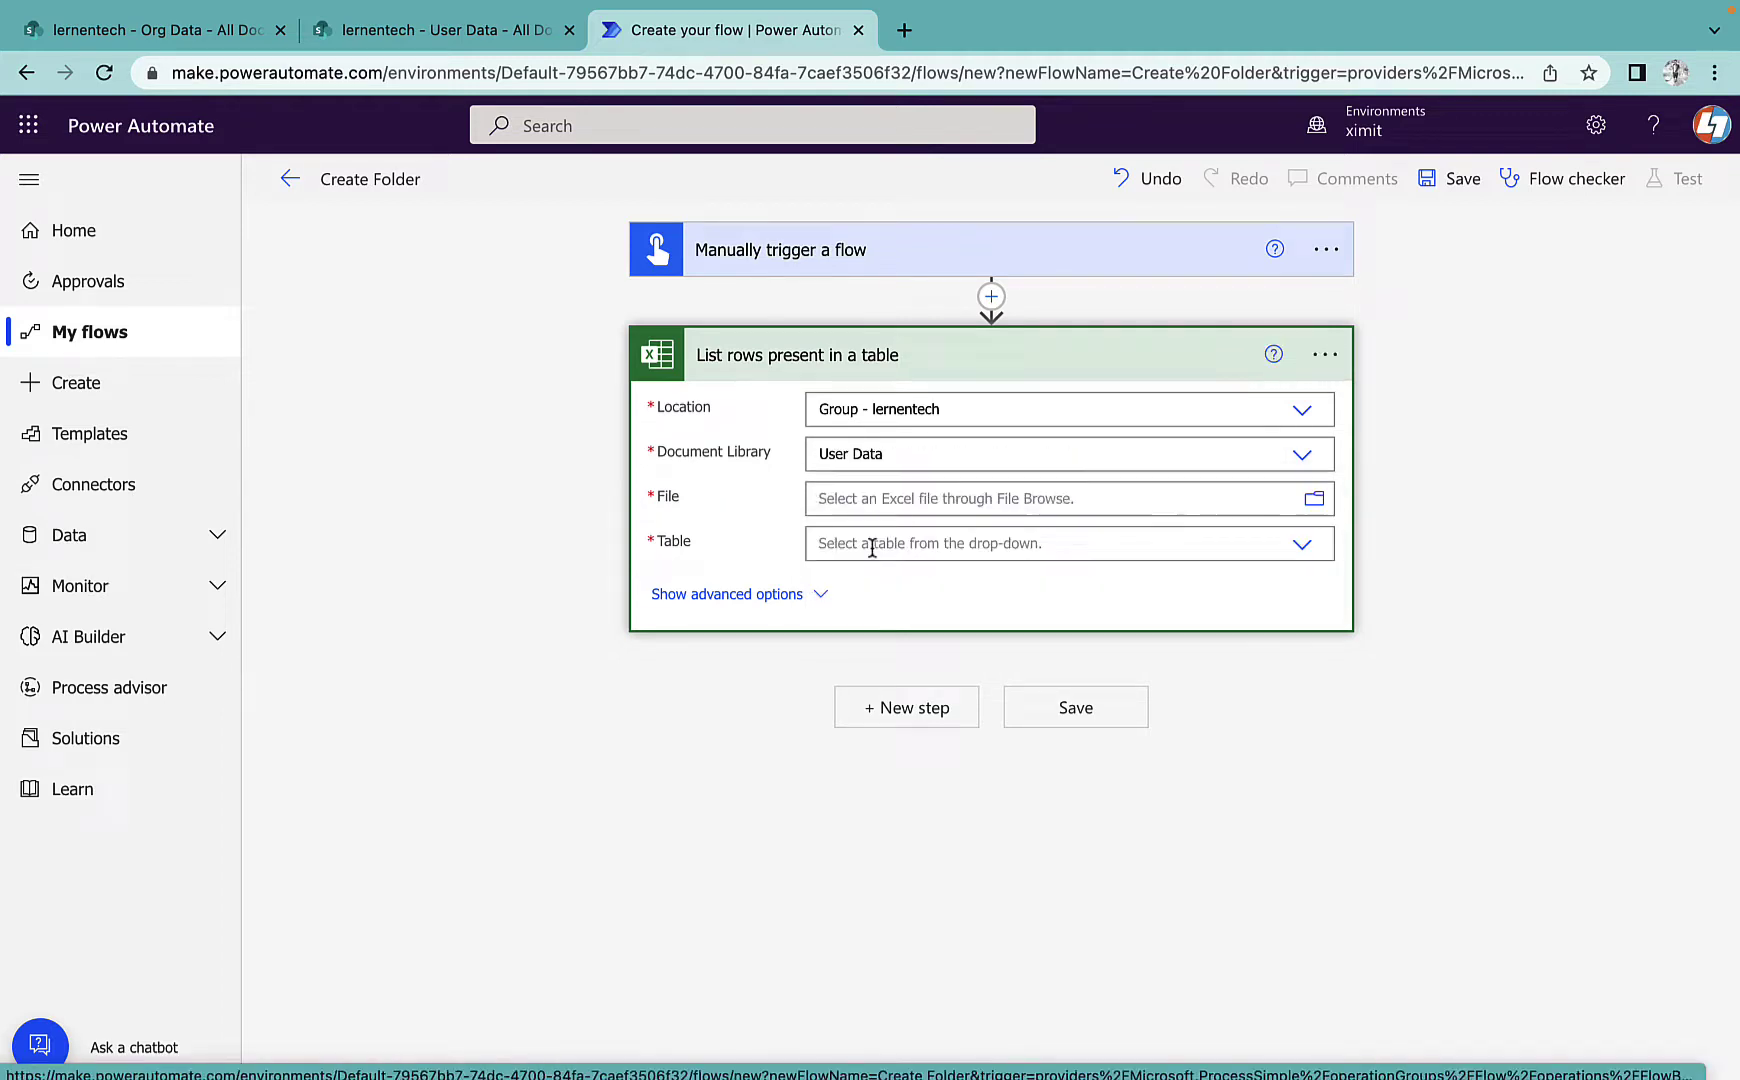
# Point the step at file /CompanyData.xlsx and table Table1
pyautogui.click(430, 30)
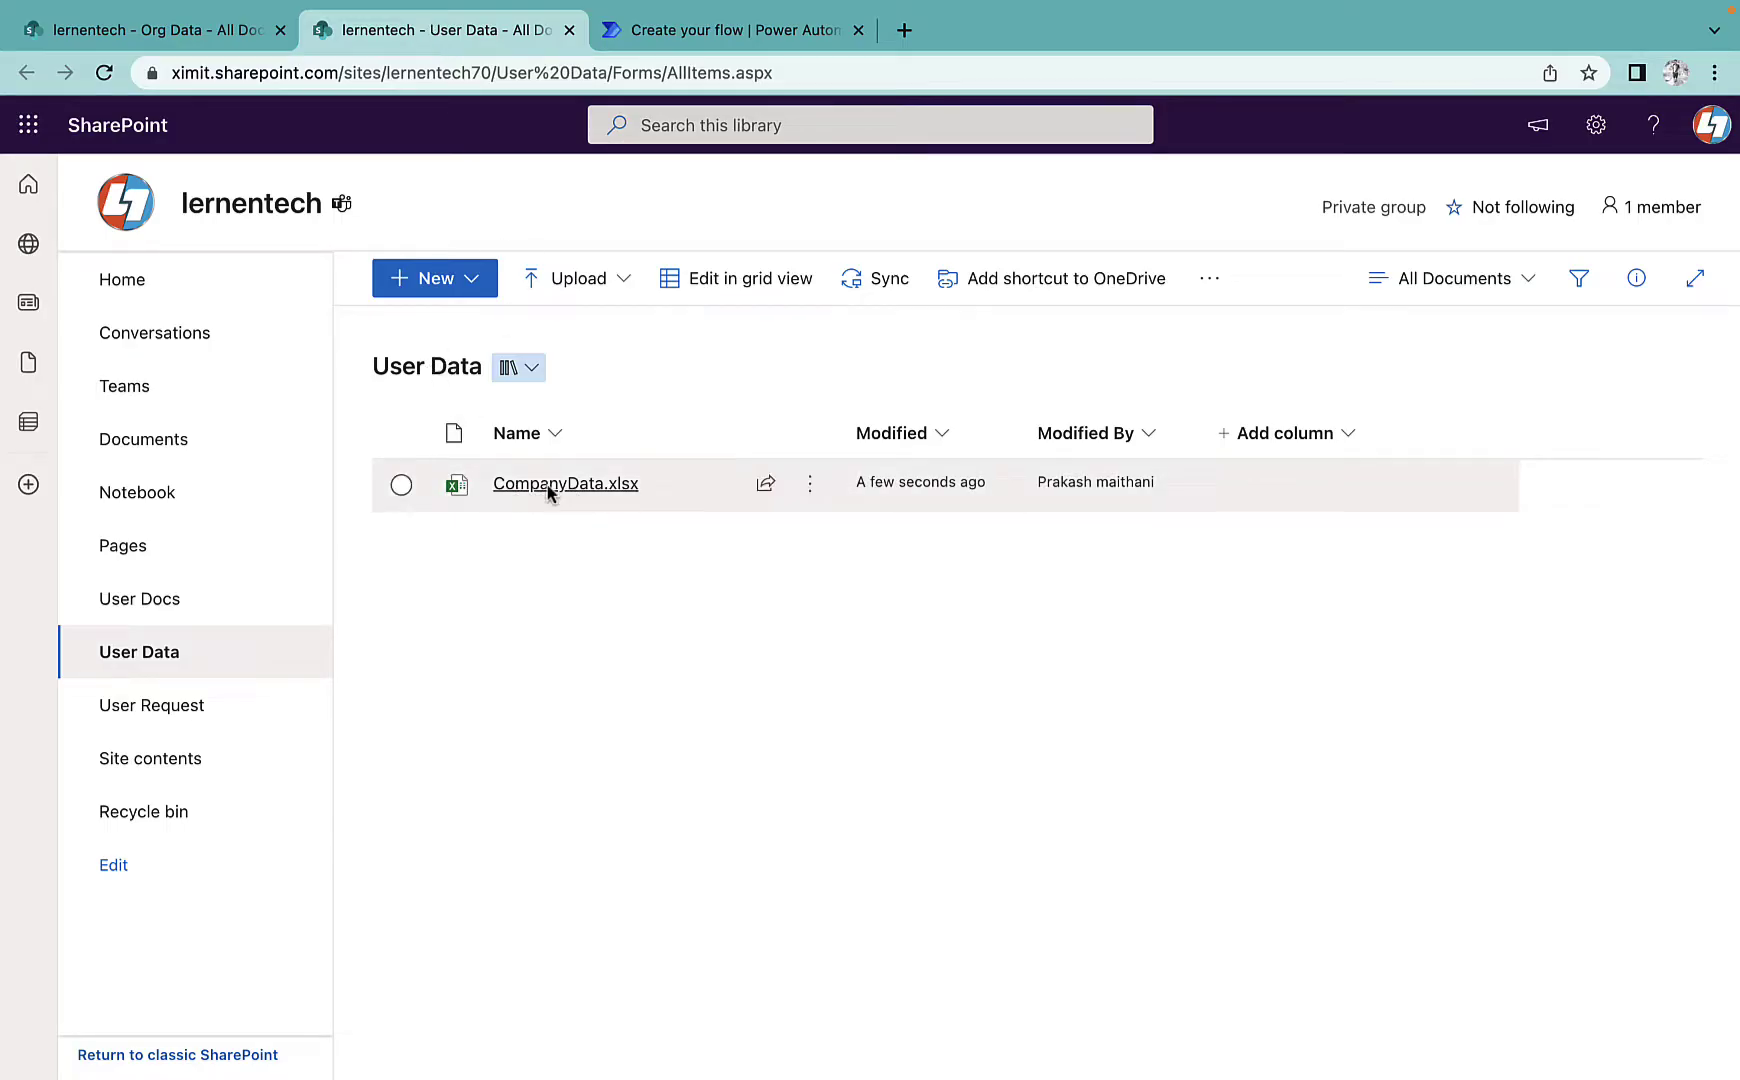
pyautogui.click(700, 32)
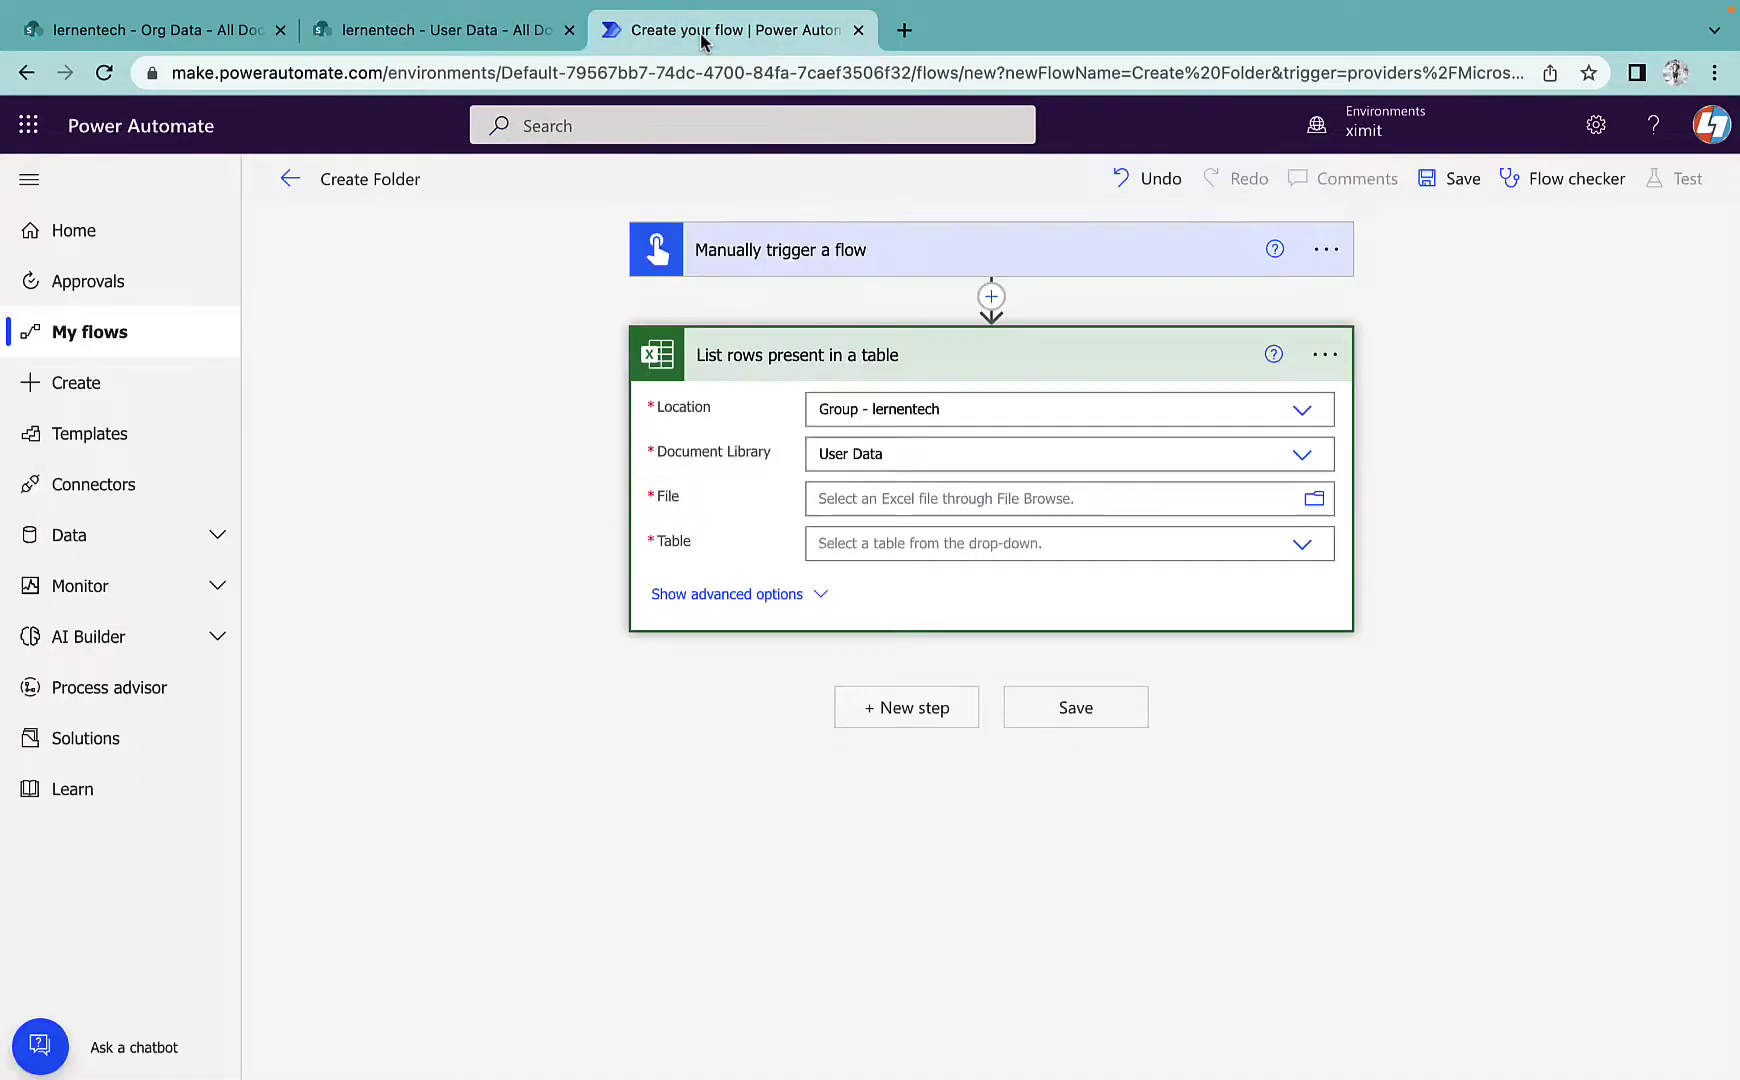
pyautogui.click(1314, 501)
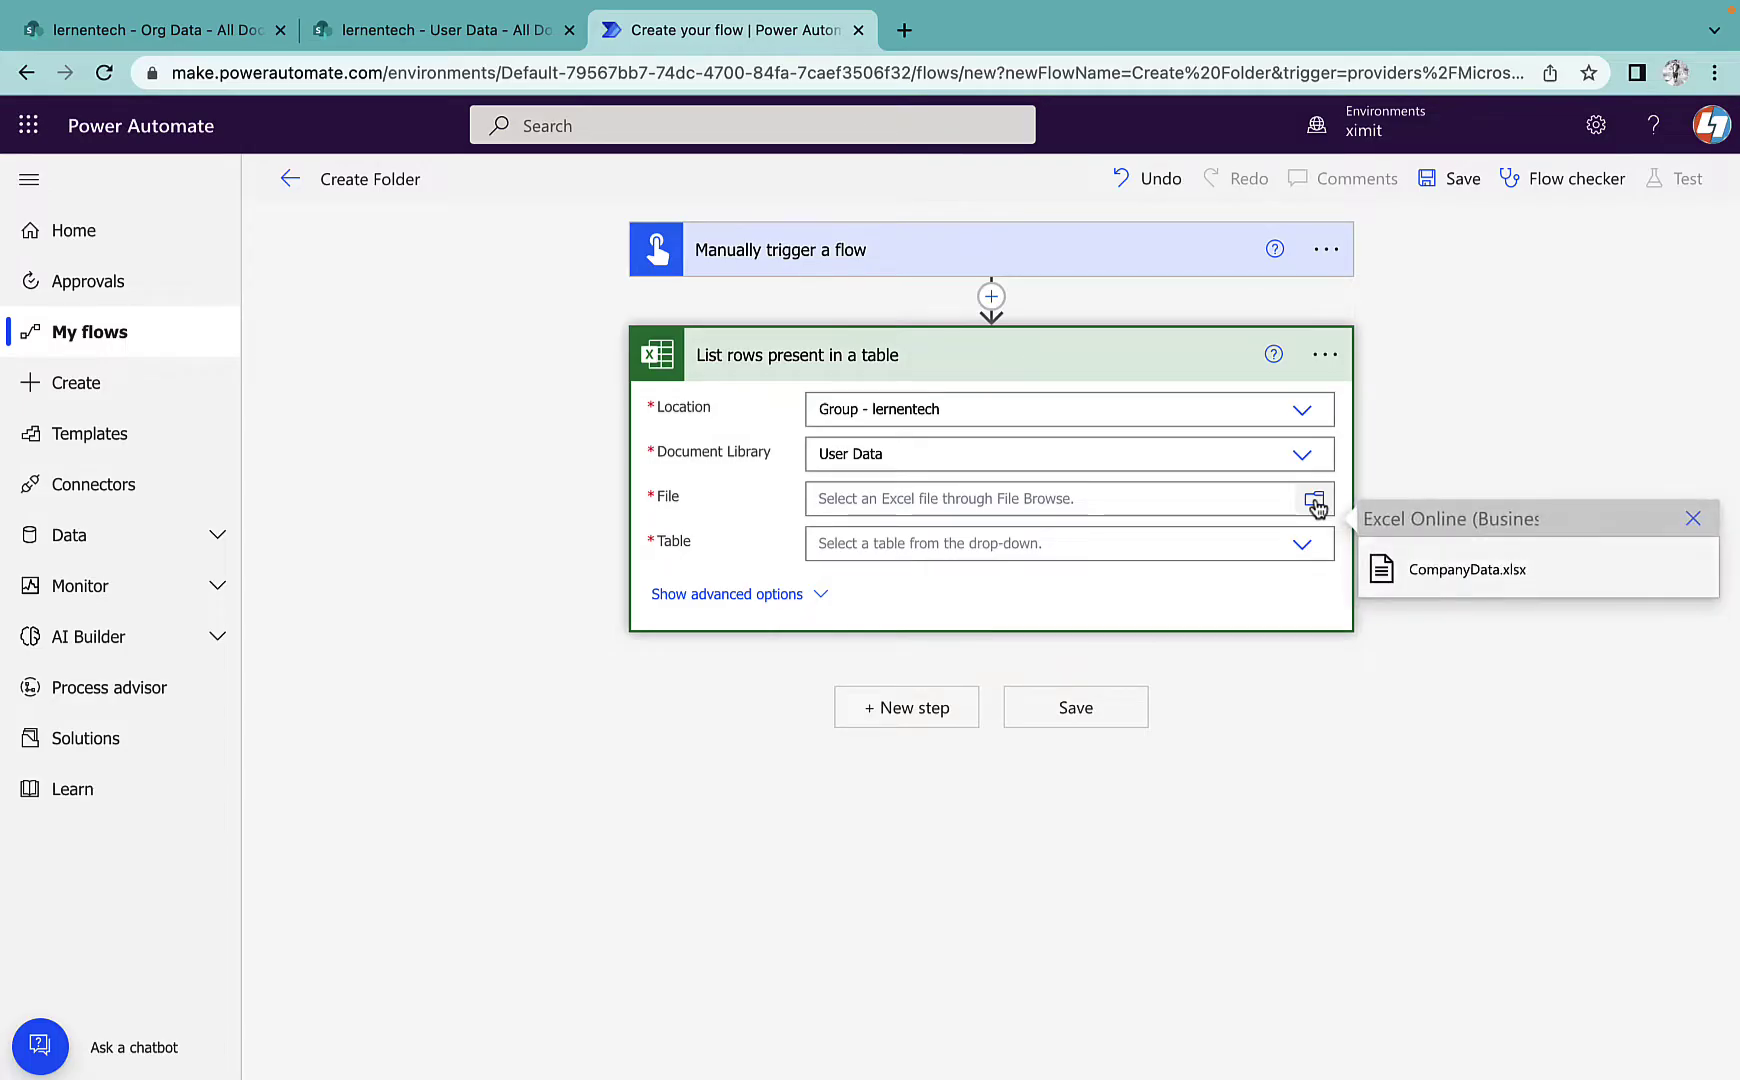
pyautogui.click(1478, 572)
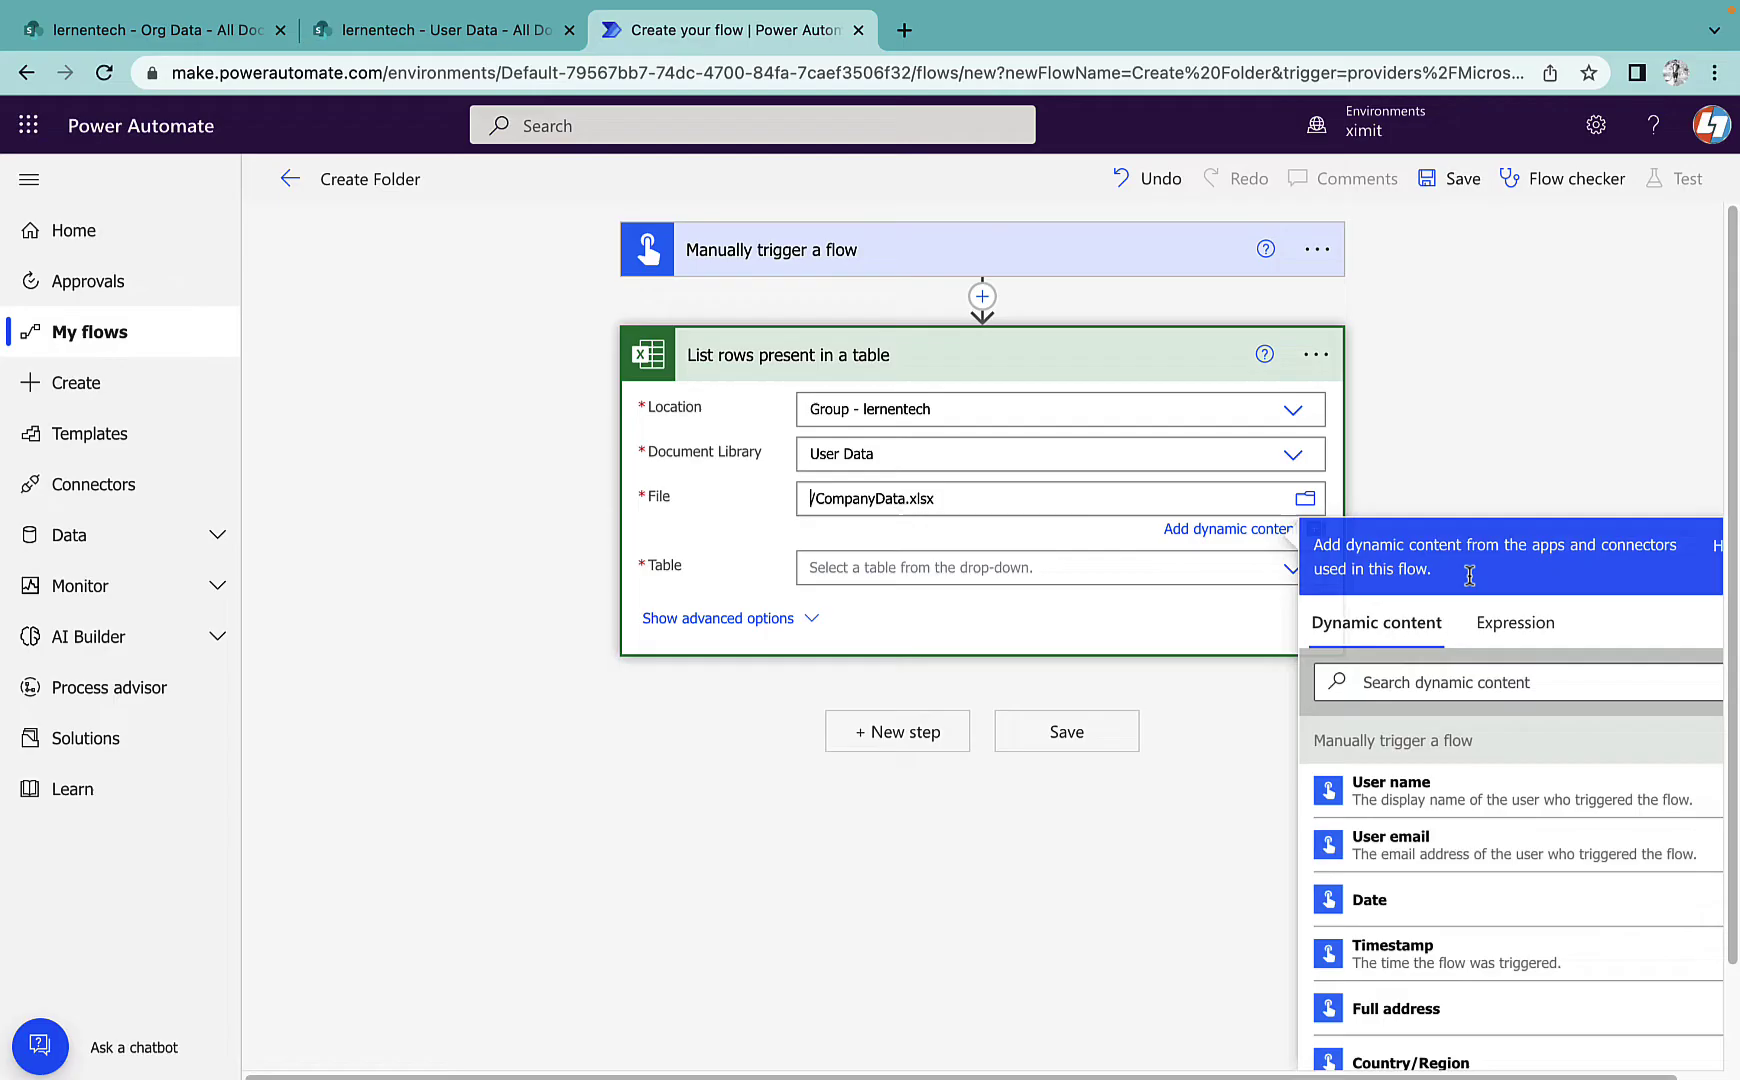
pyautogui.click(1004, 572)
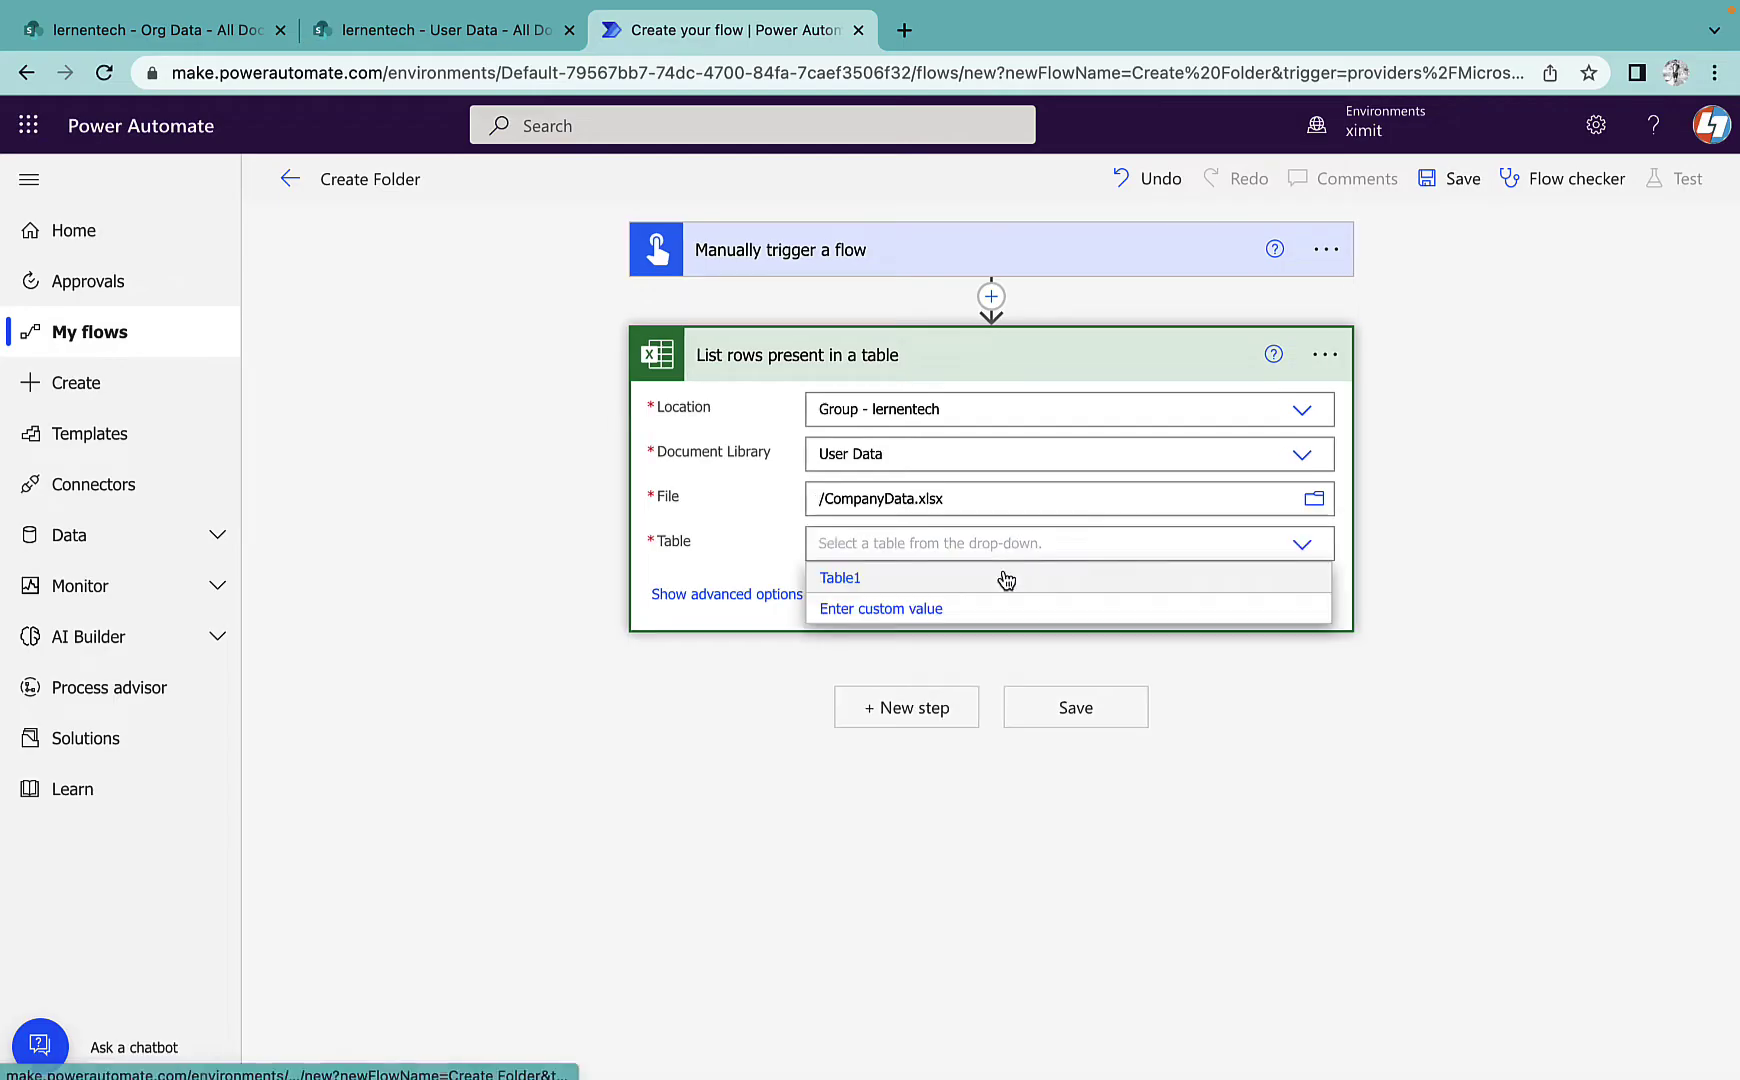
pyautogui.click(878, 580)
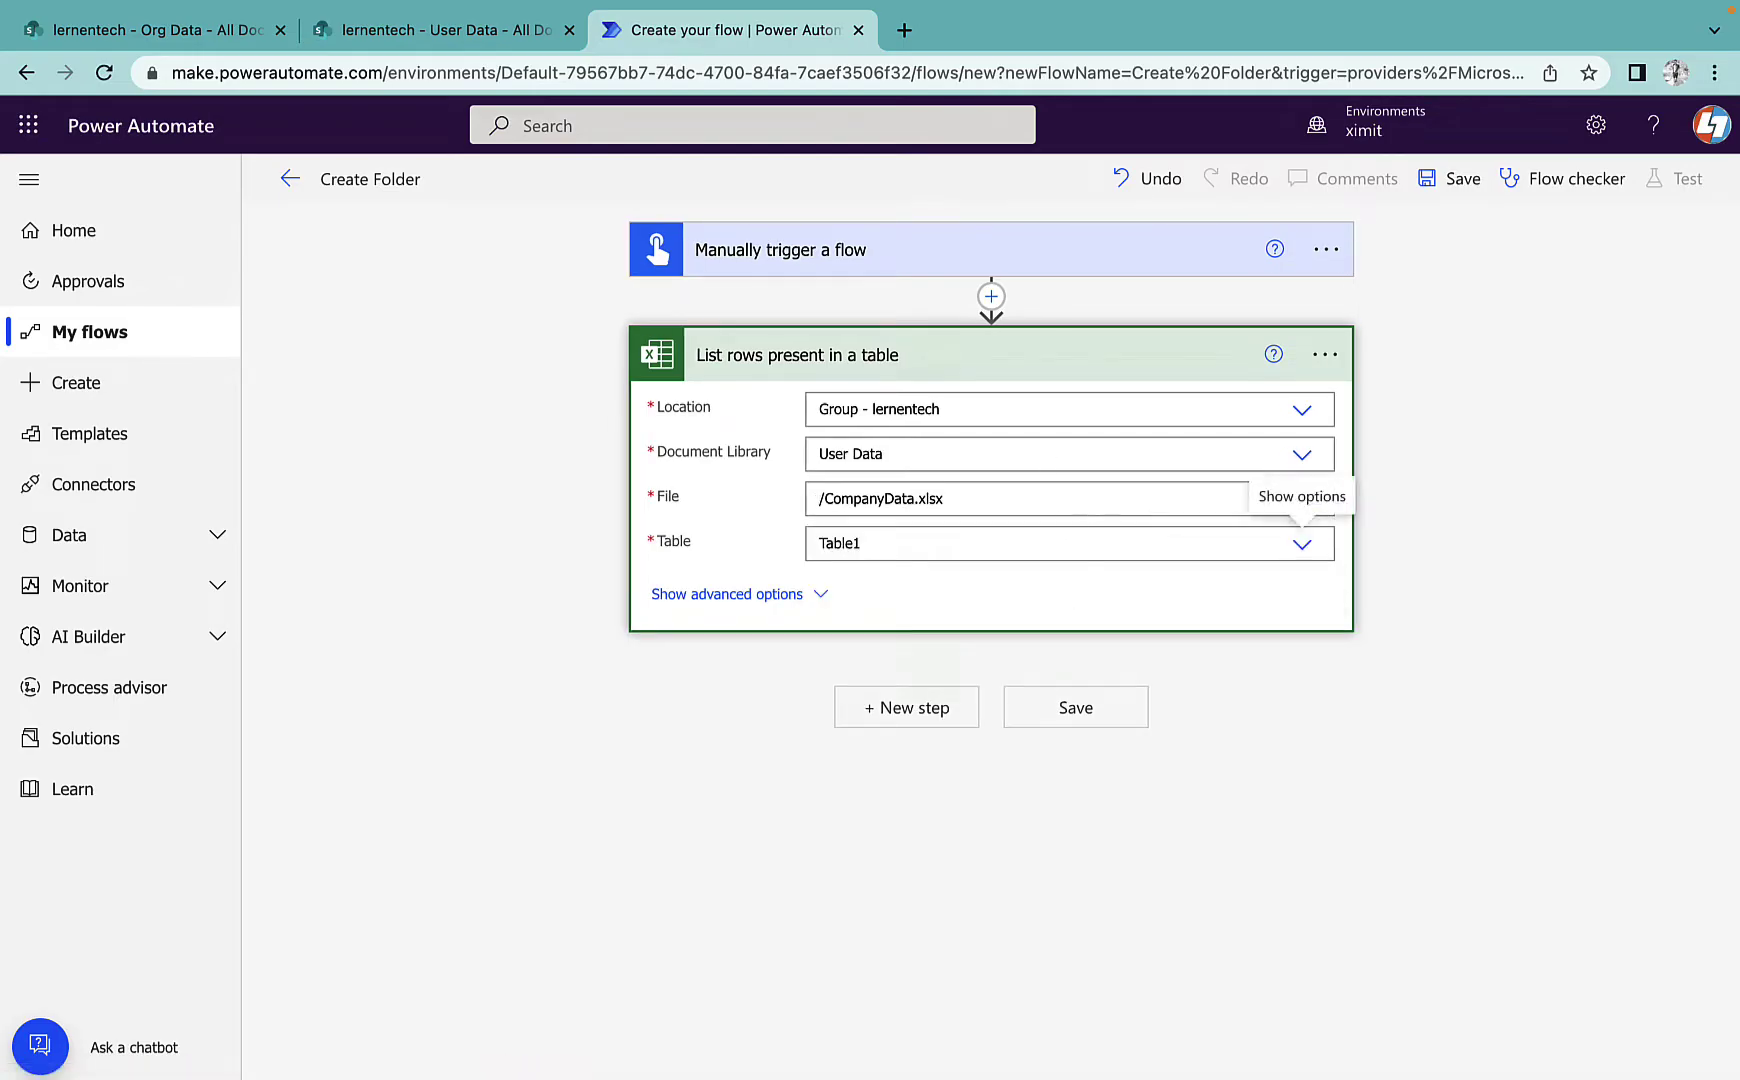
pyautogui.click(1012, 364)
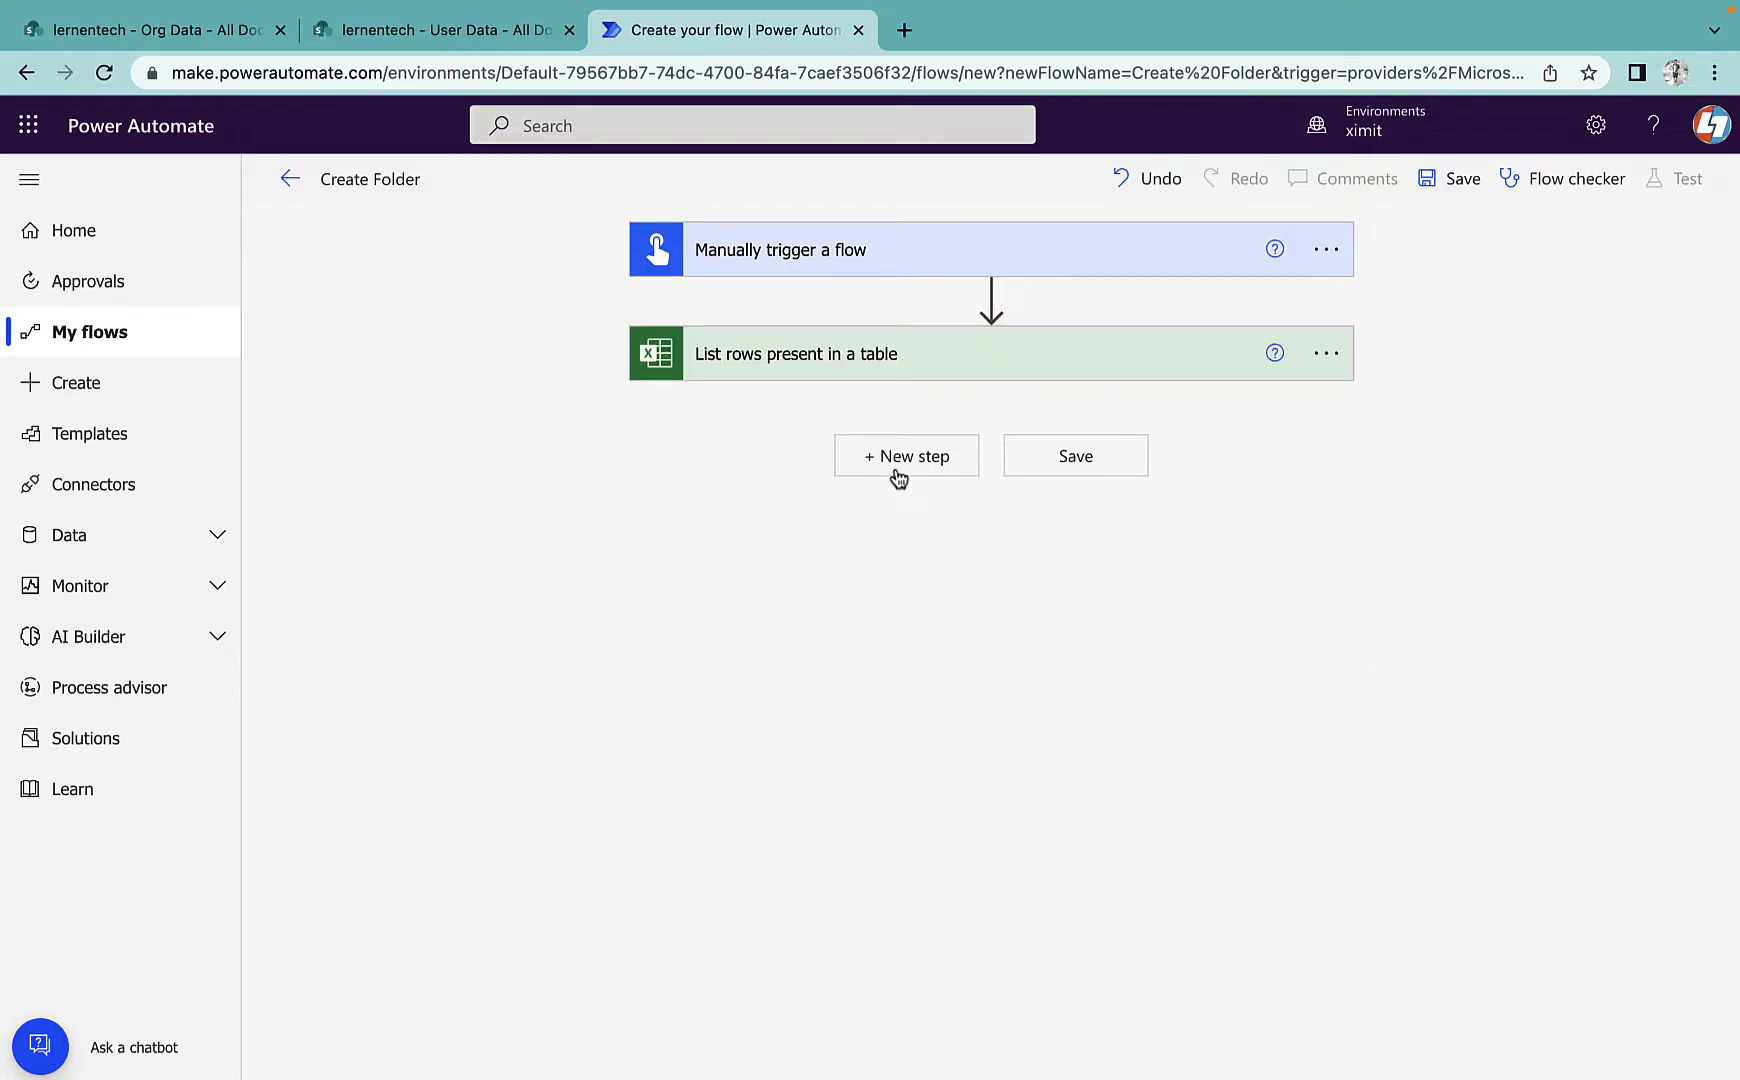
# Add a SharePoint 'Create new folder' action targeting the lernentech site's Org Data library
pyautogui.click(897, 474)
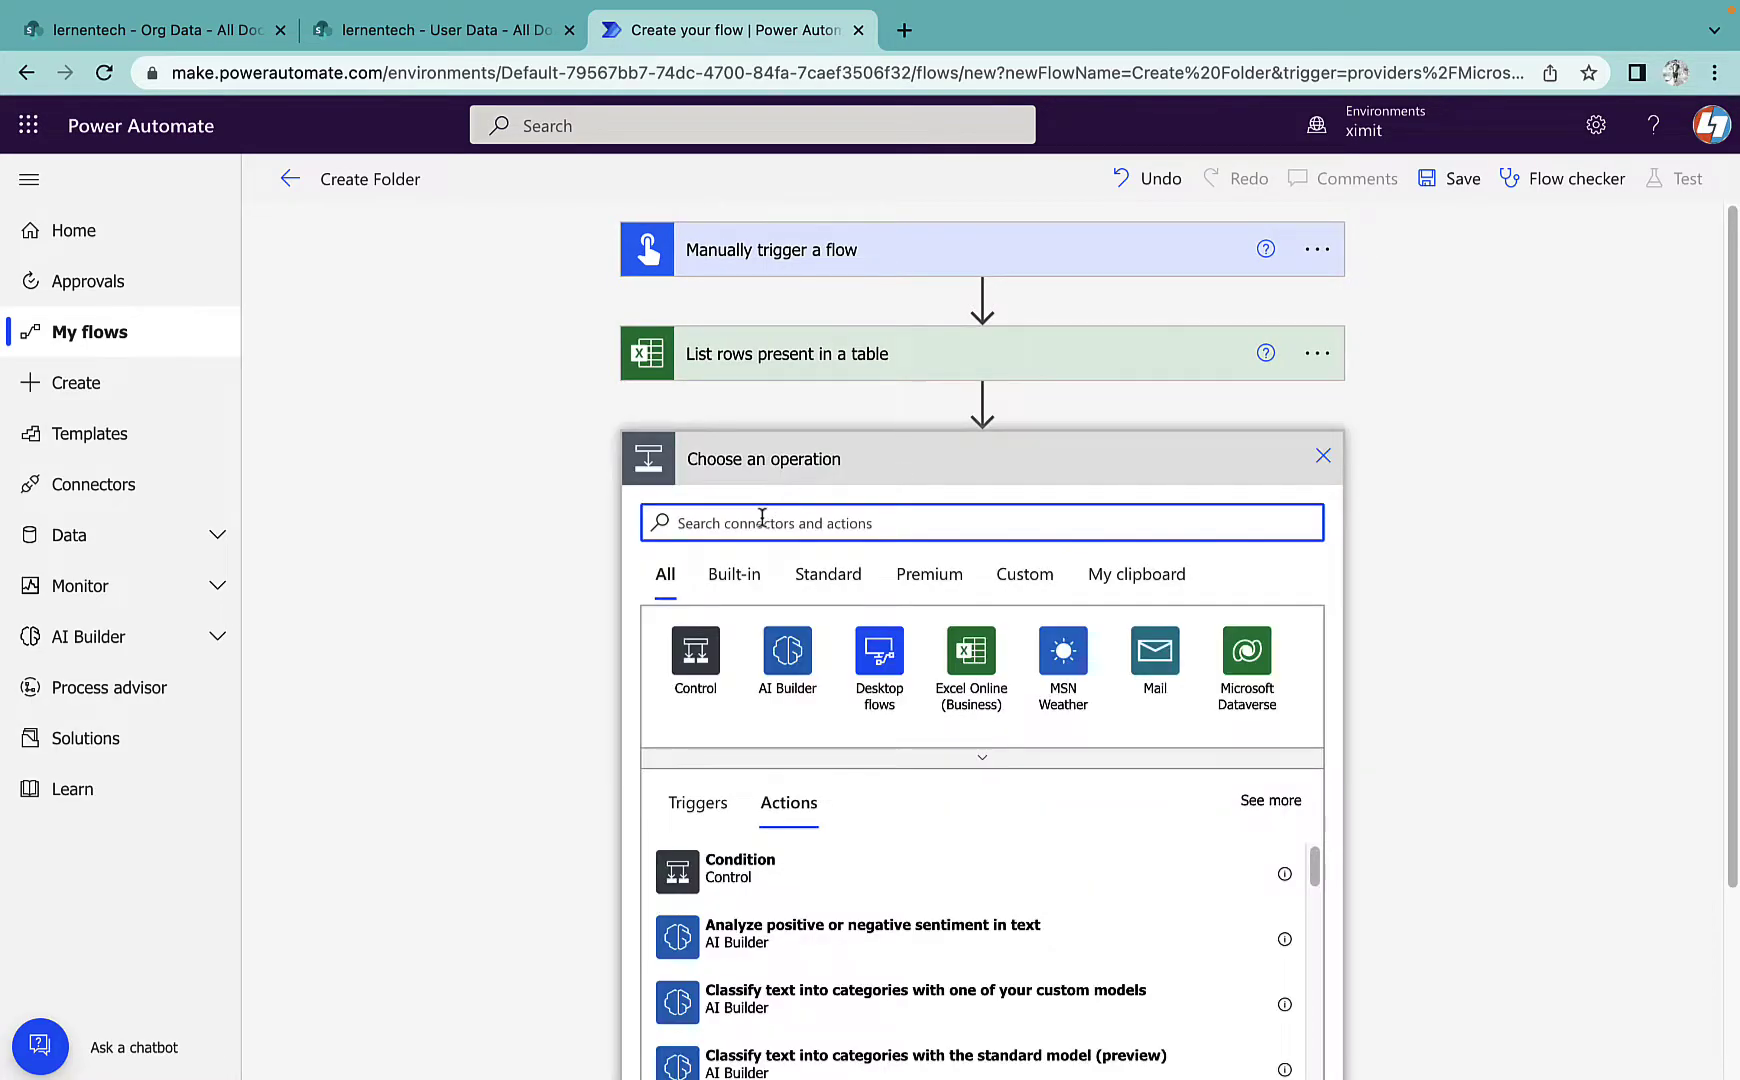
pyautogui.write('share')
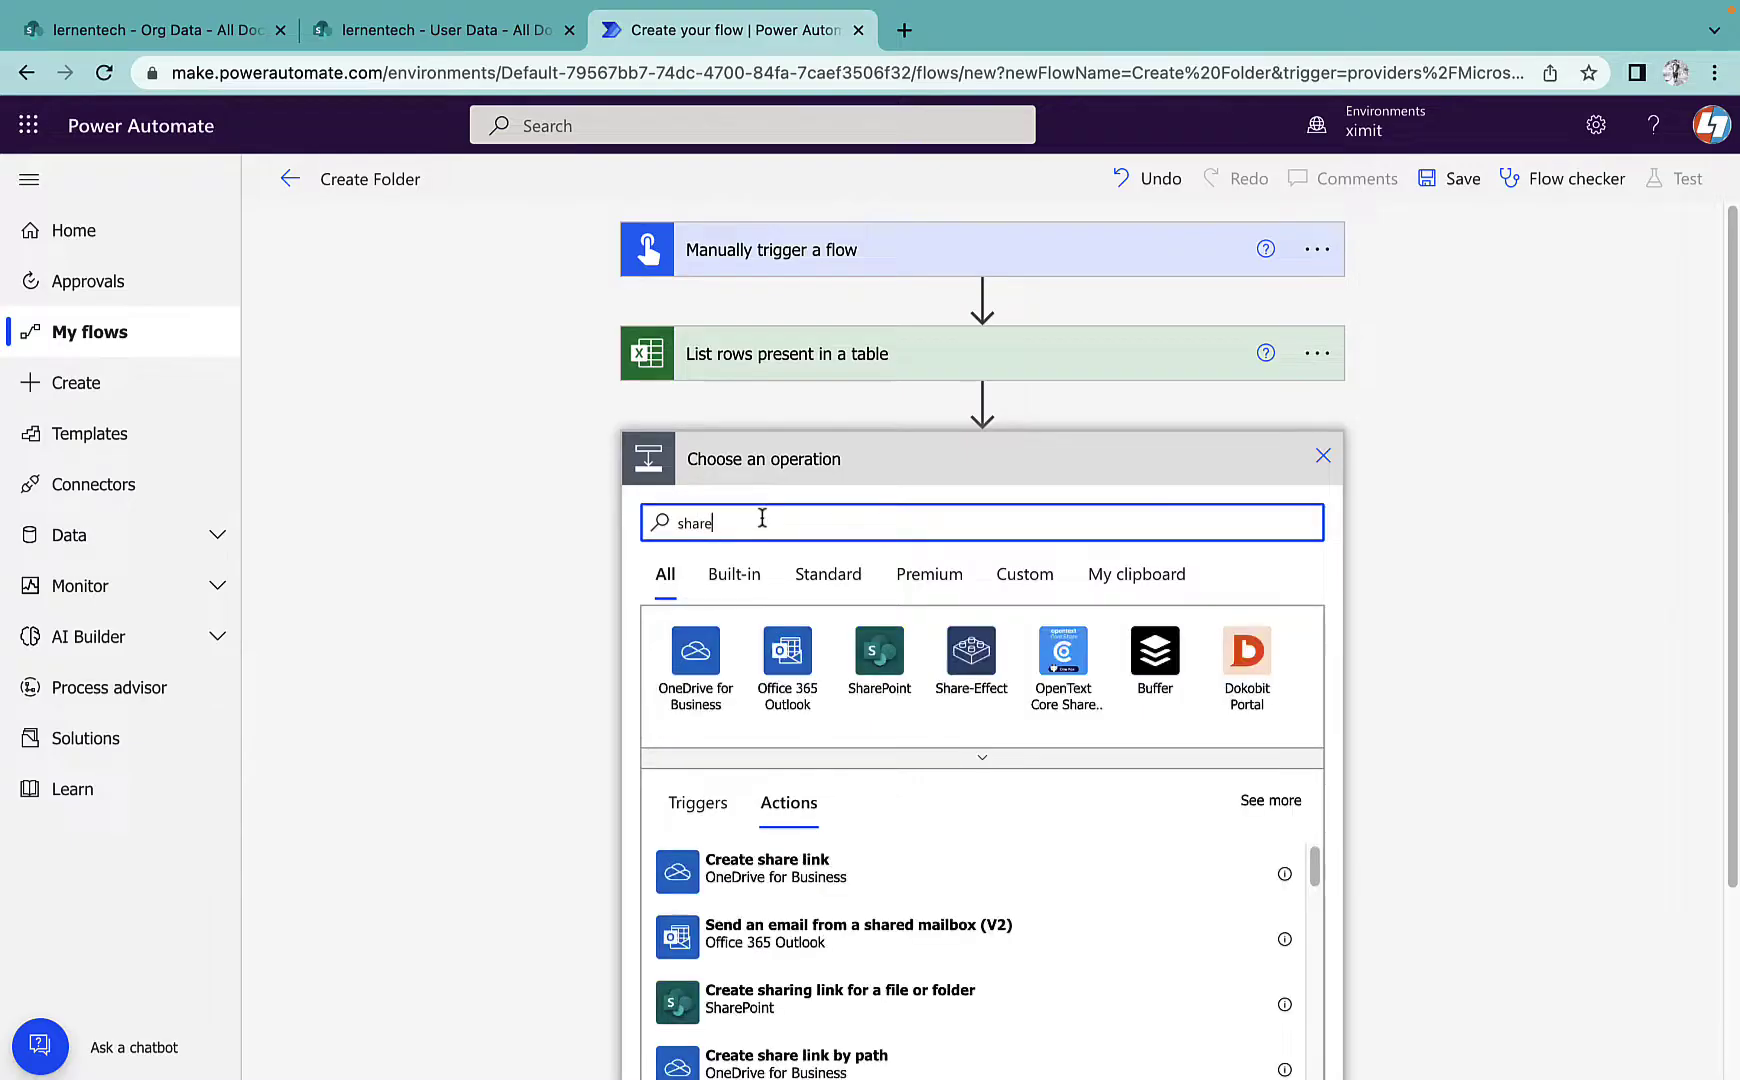
pyautogui.click(893, 660)
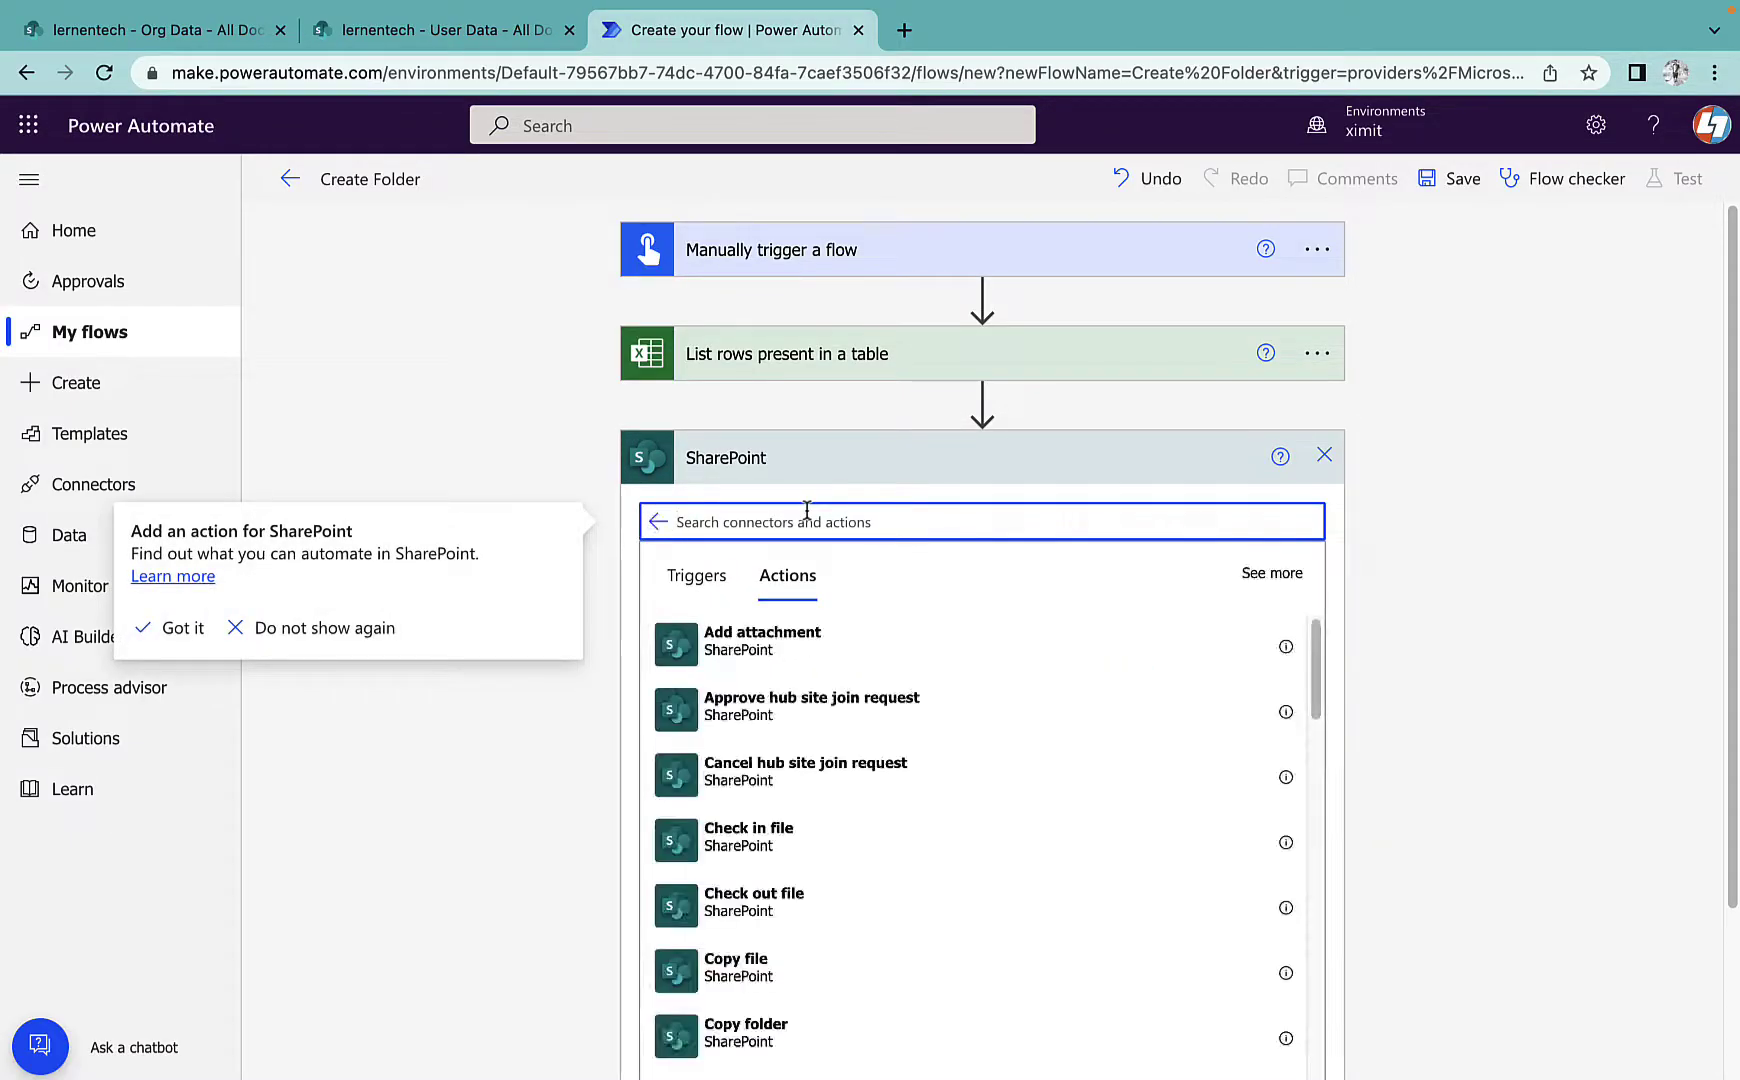
pyautogui.write('create')
pyautogui.click(802, 720)
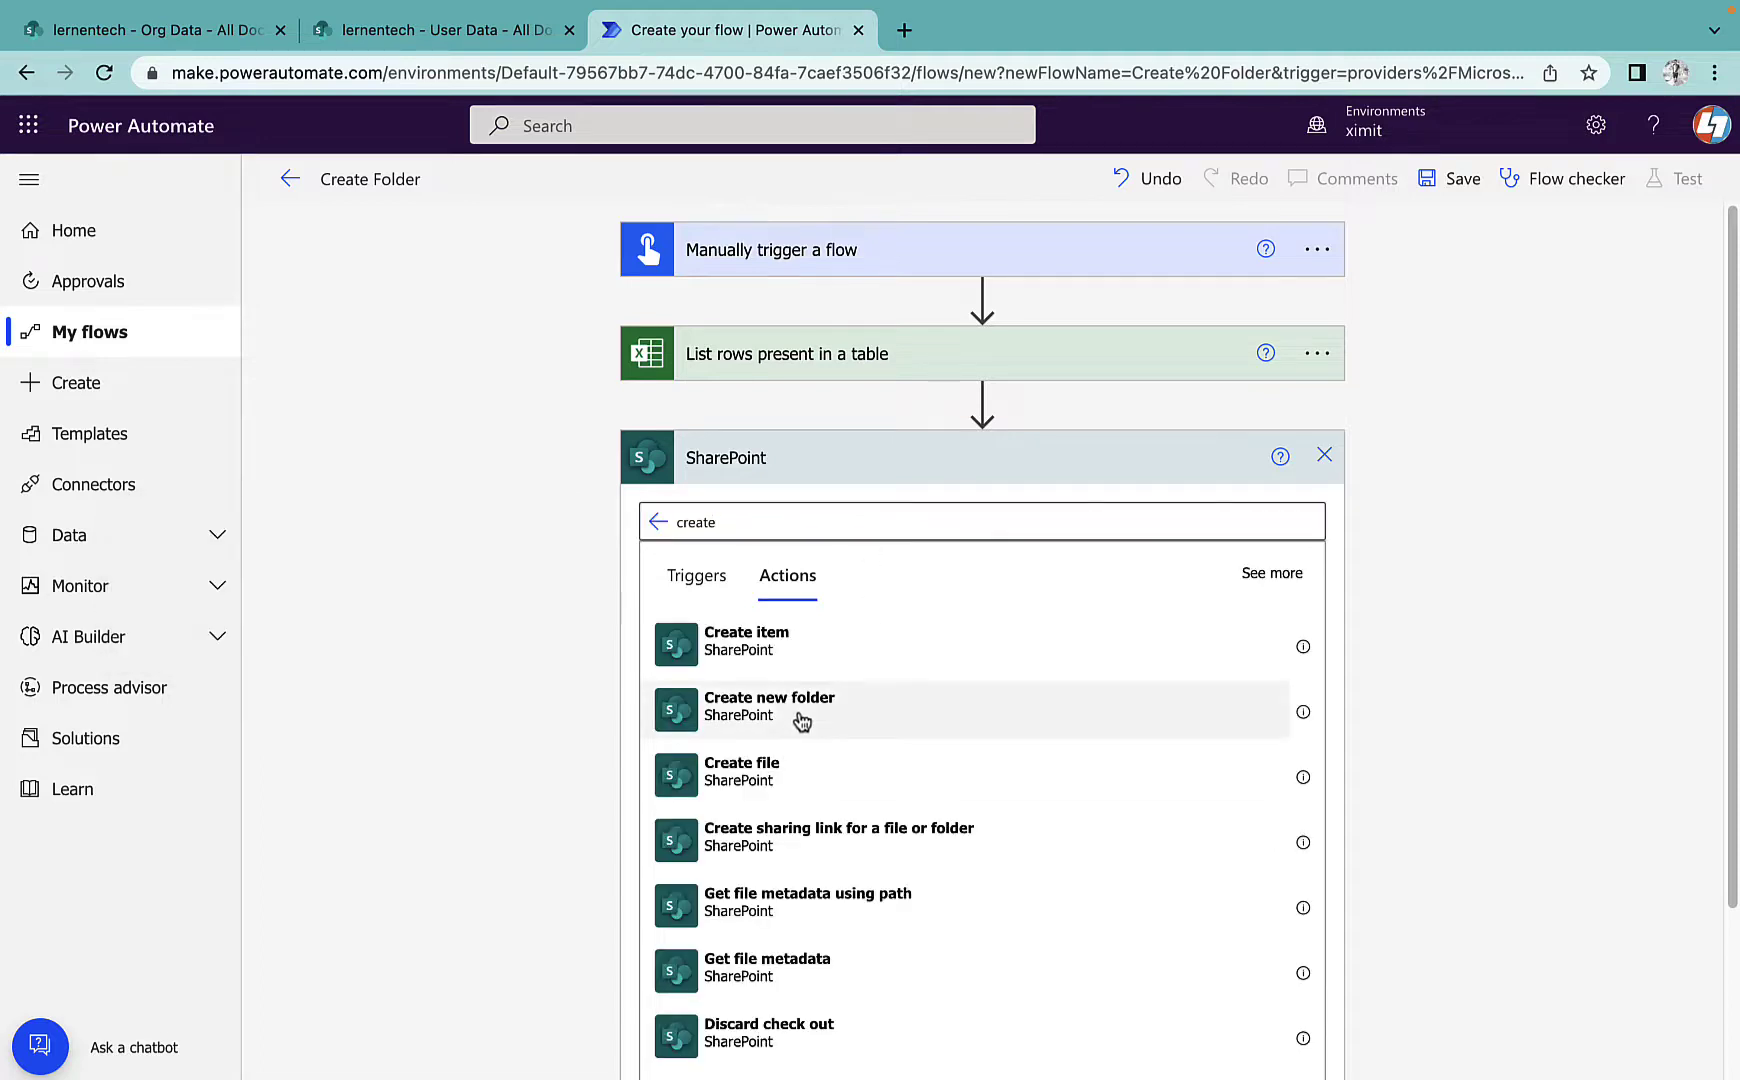
pyautogui.click(965, 513)
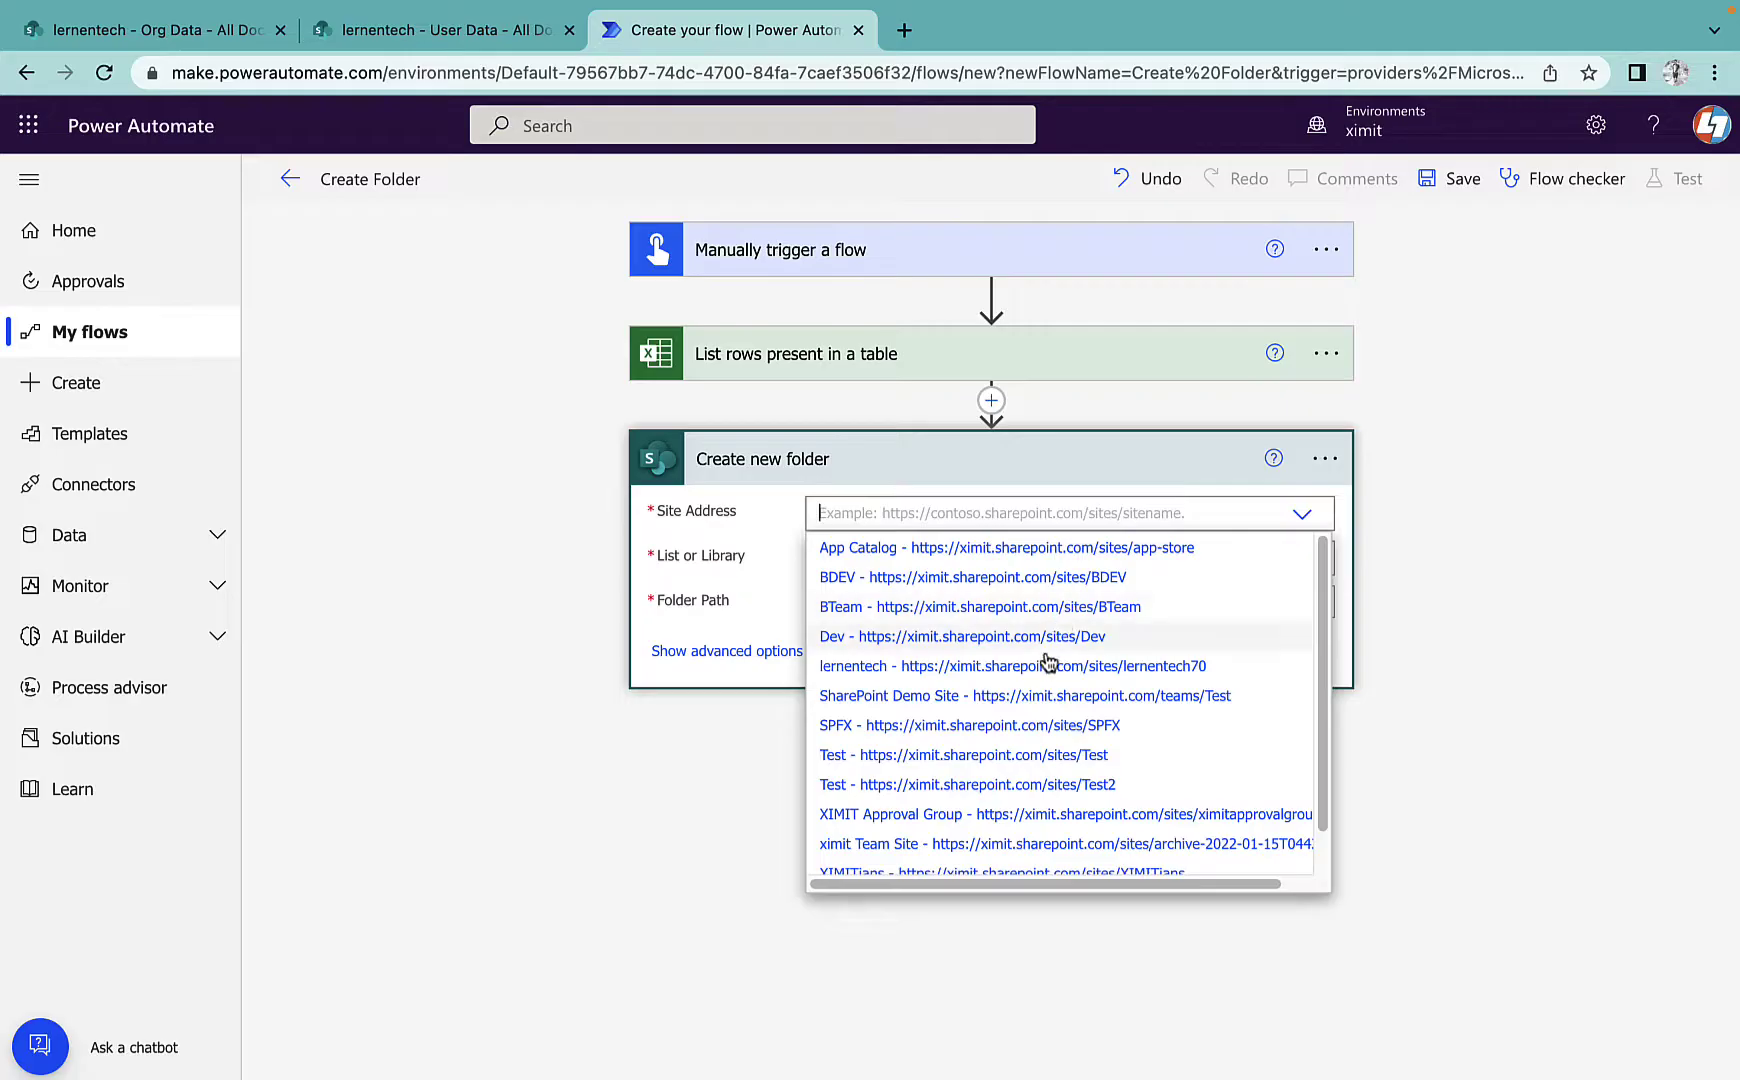
pyautogui.click(1075, 666)
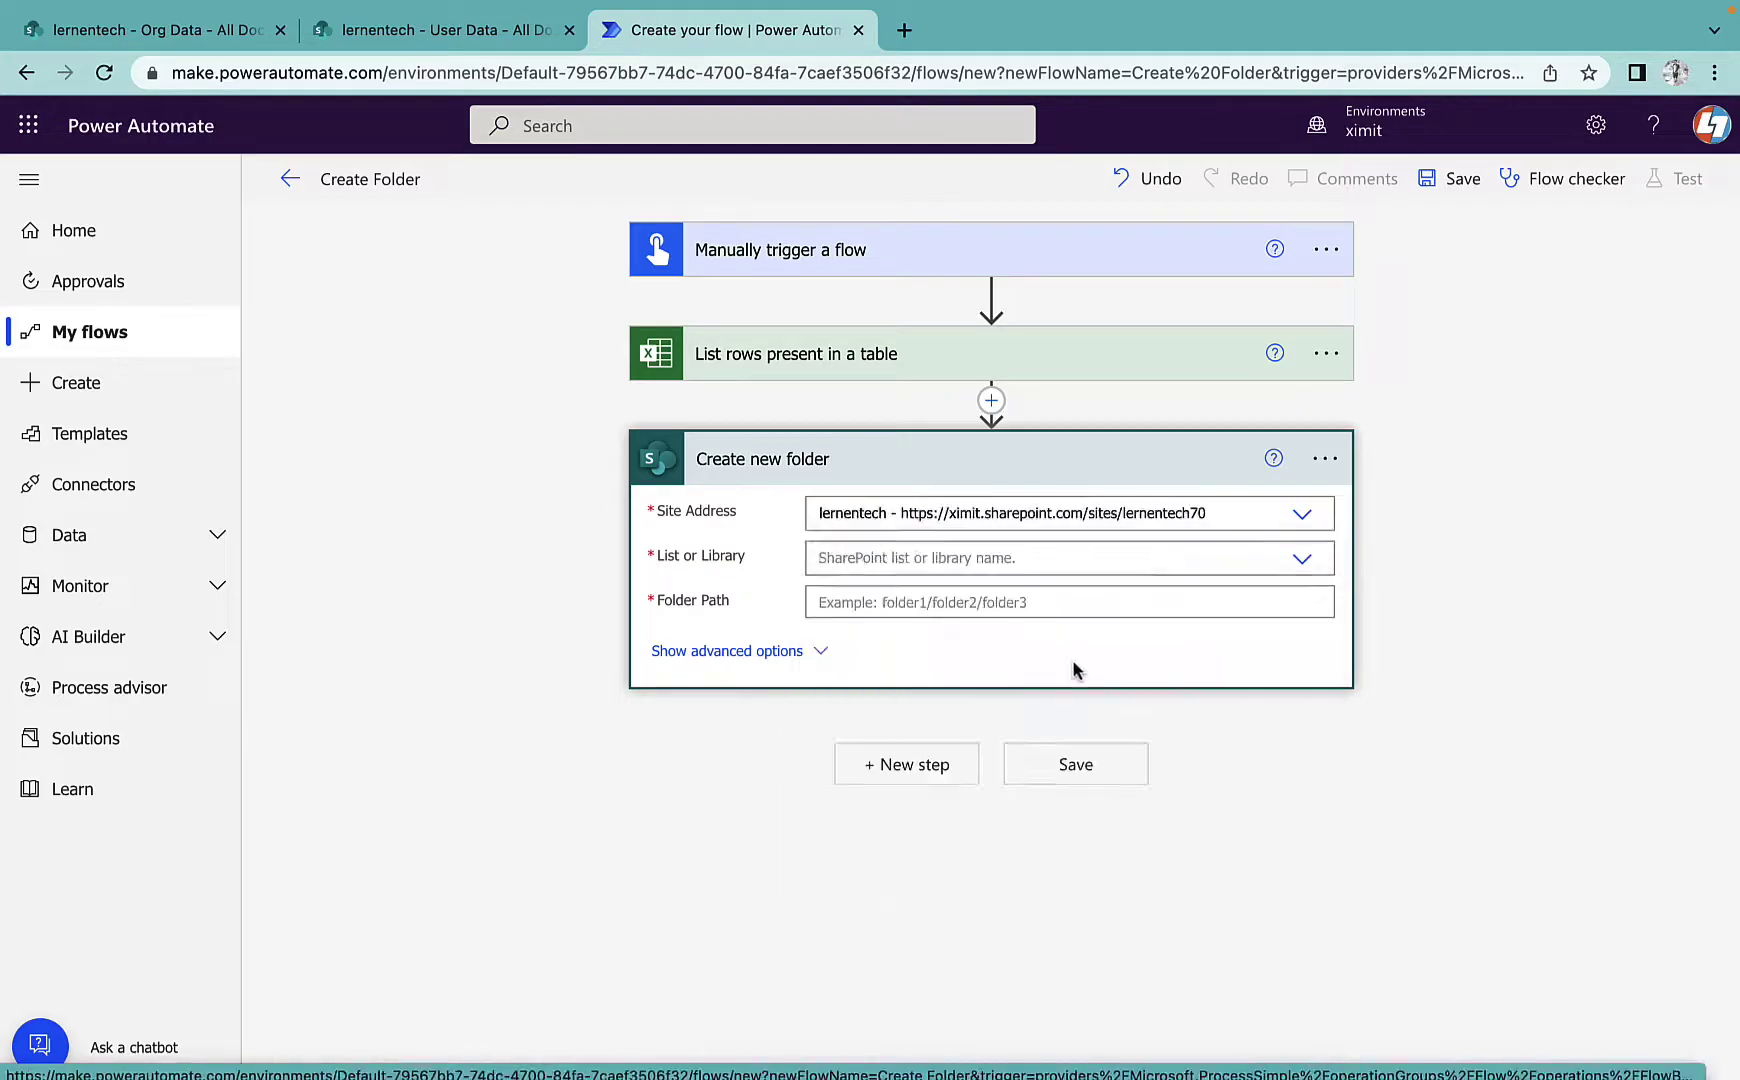
pyautogui.click(961, 569)
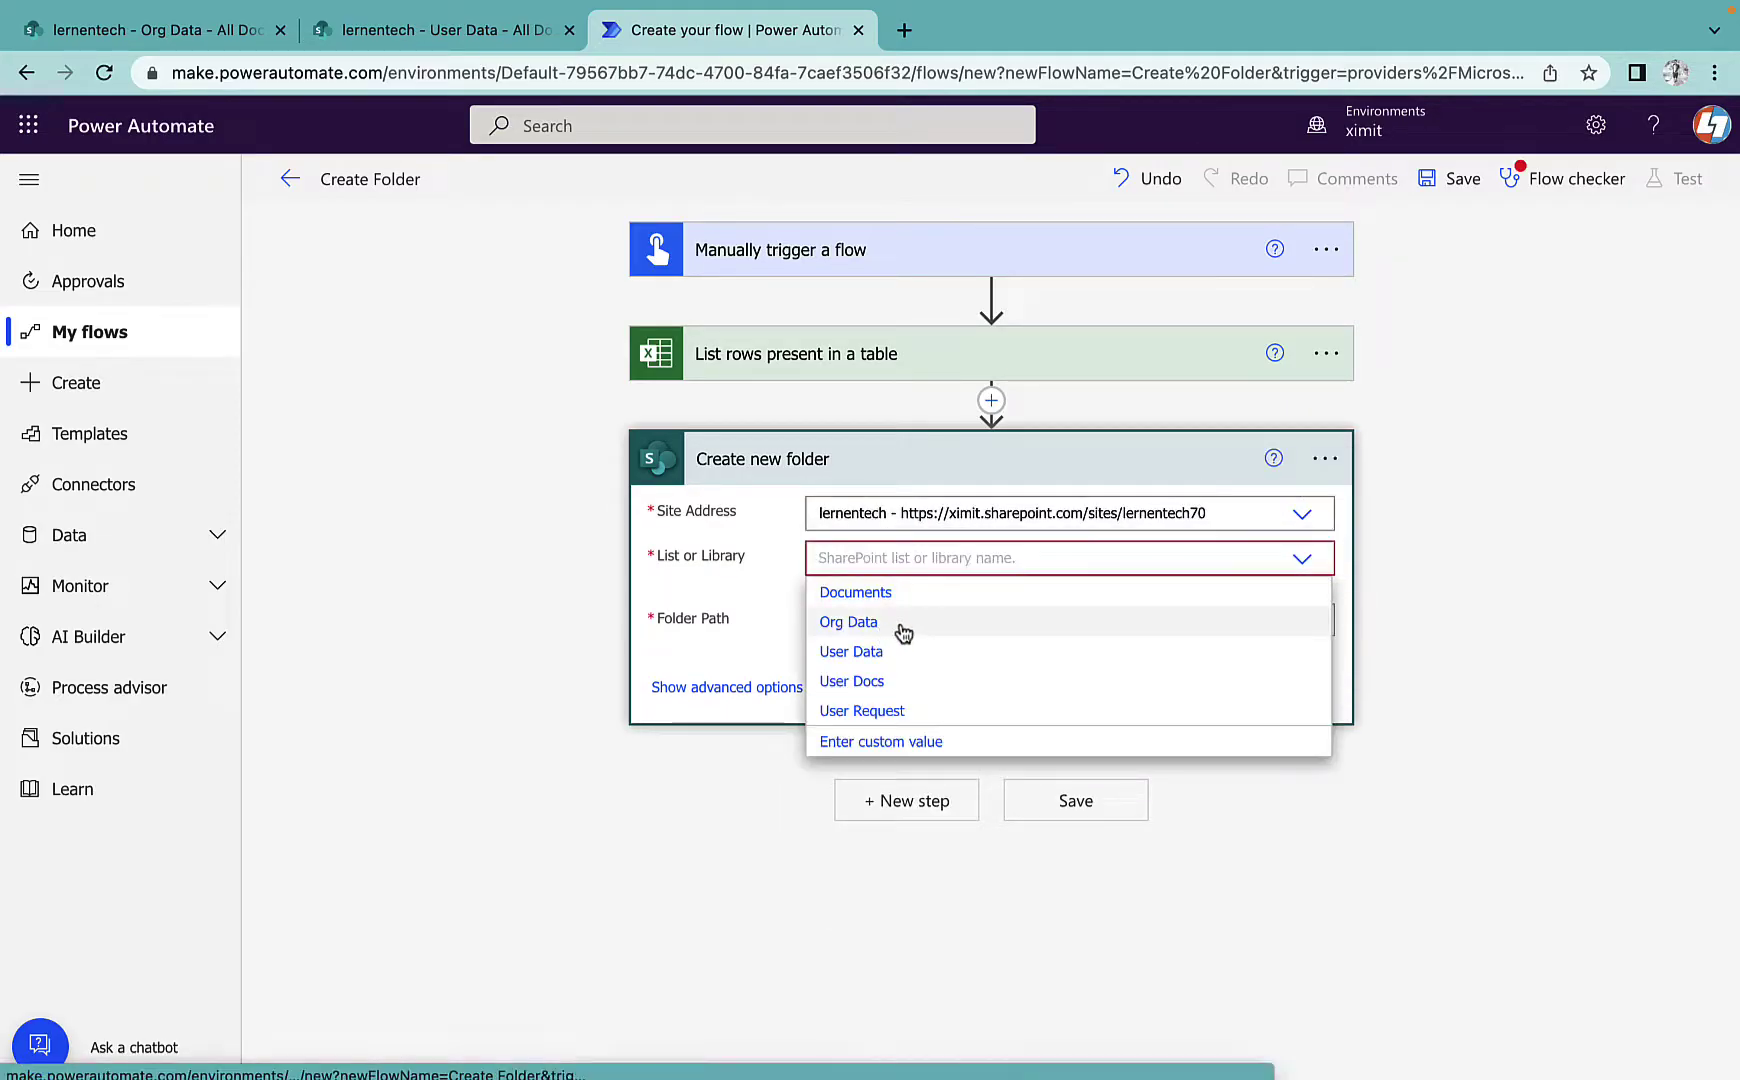
pyautogui.click(903, 632)
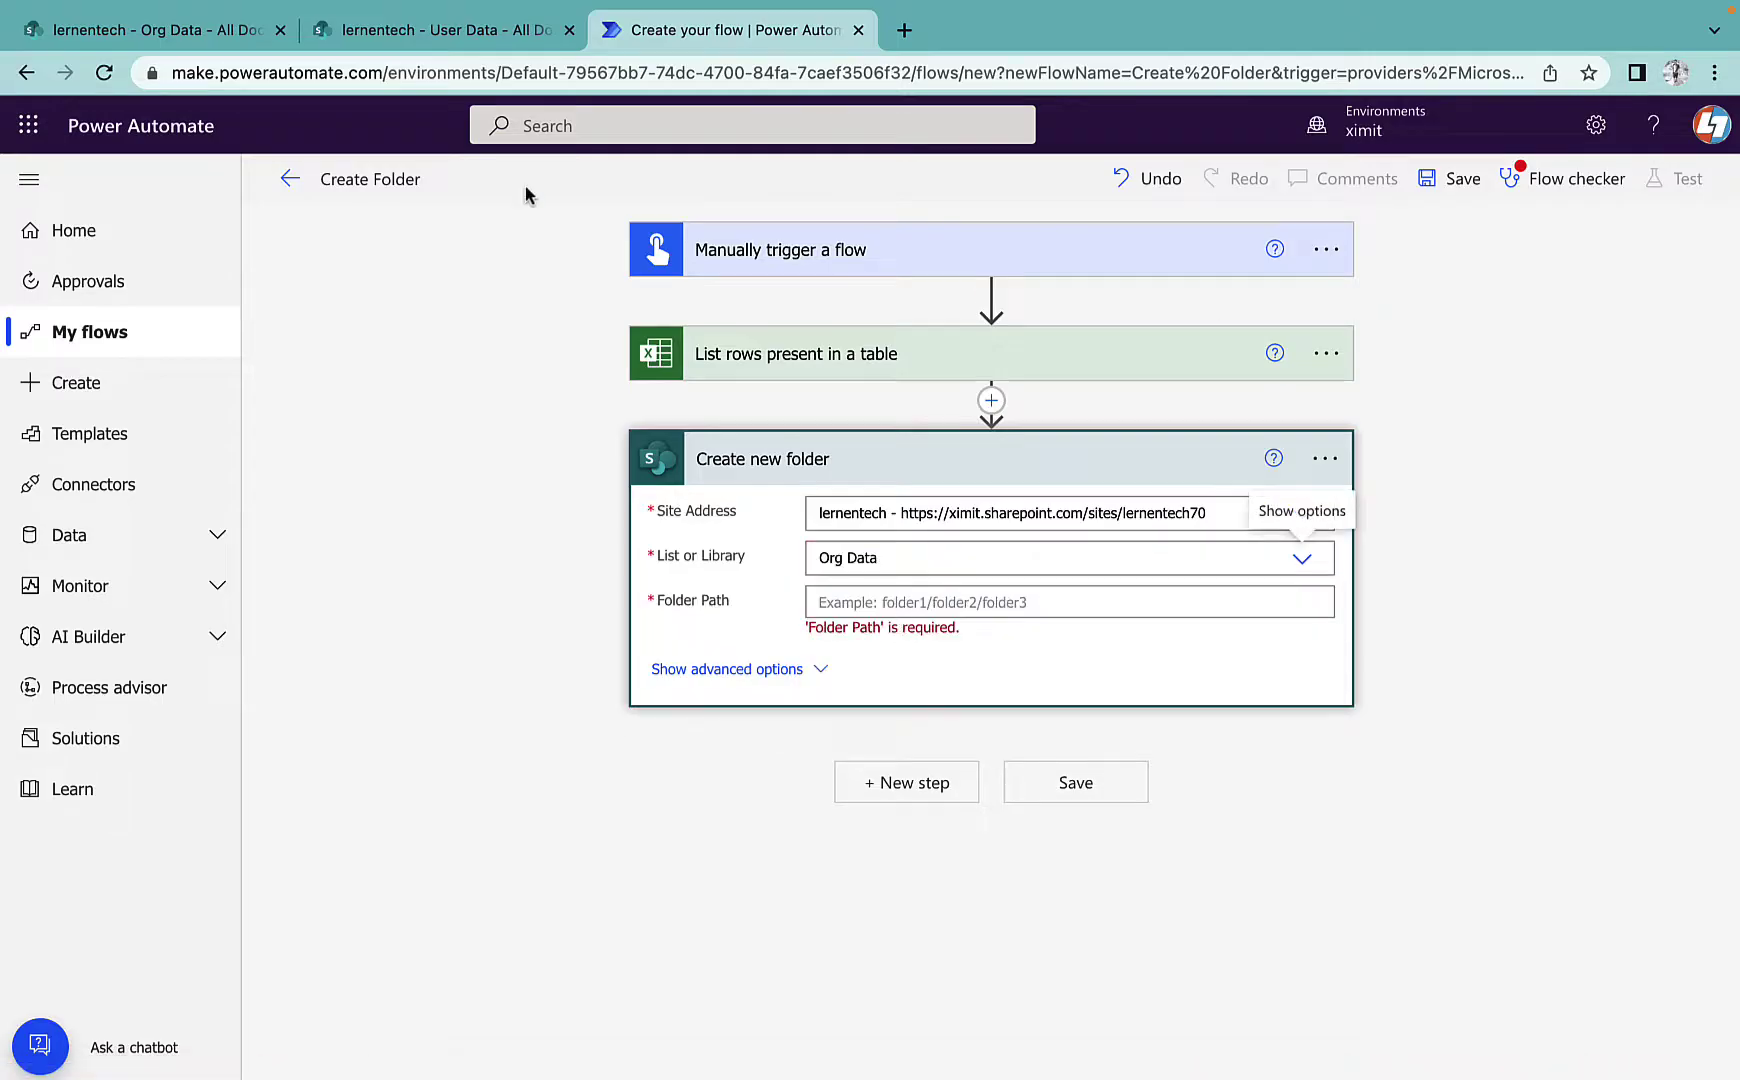
# Set the folder path to the Company column and save the flow
pyautogui.click(200, 40)
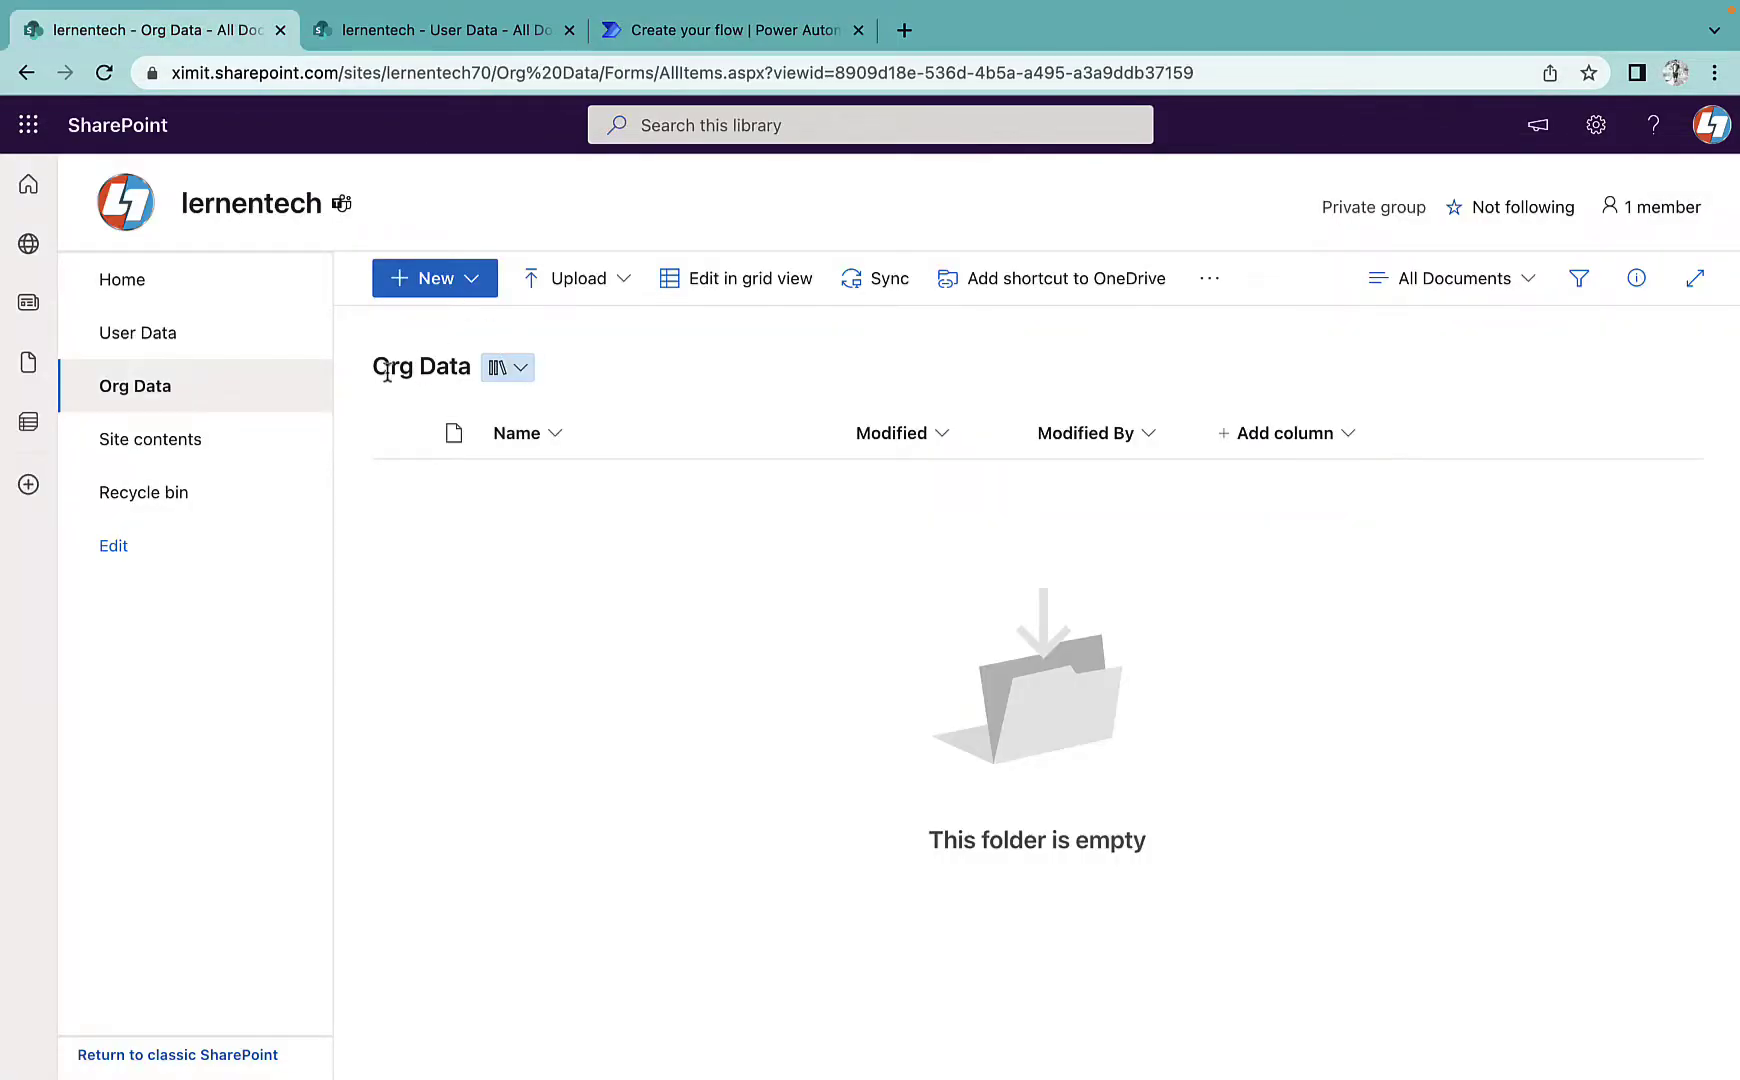
pyautogui.click(685, 38)
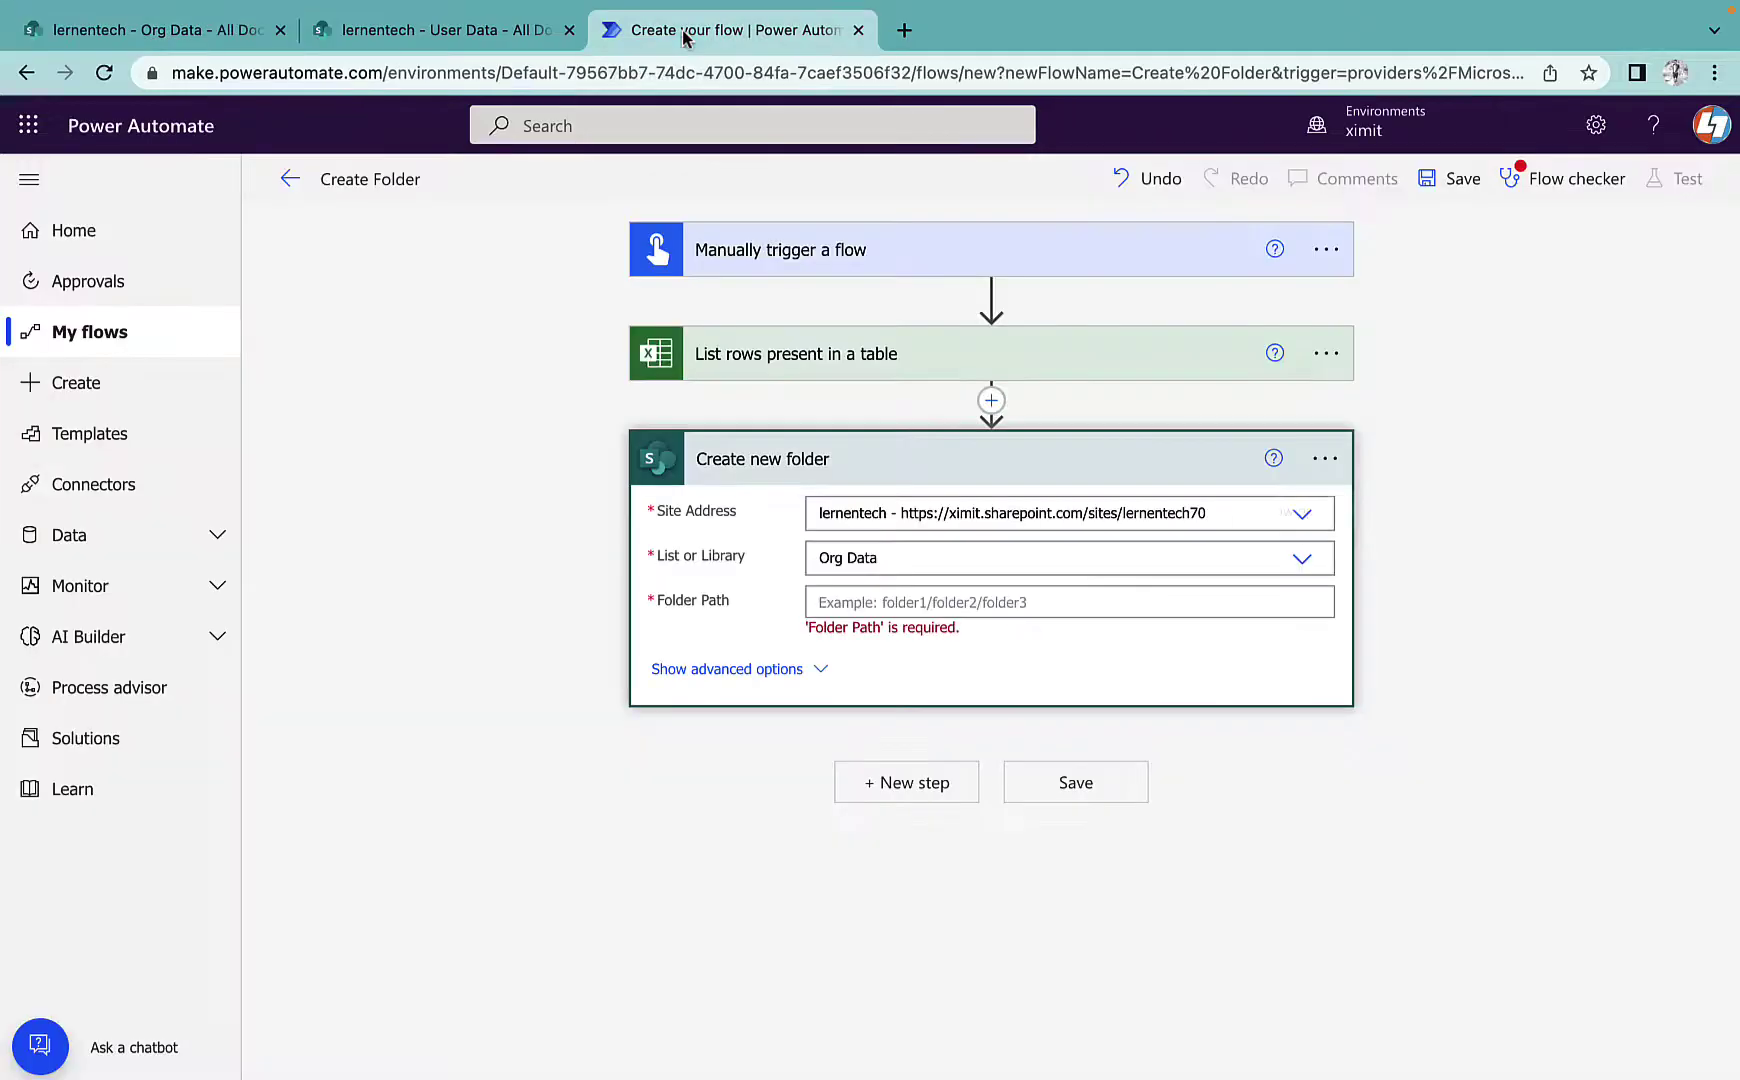
pyautogui.click(880, 605)
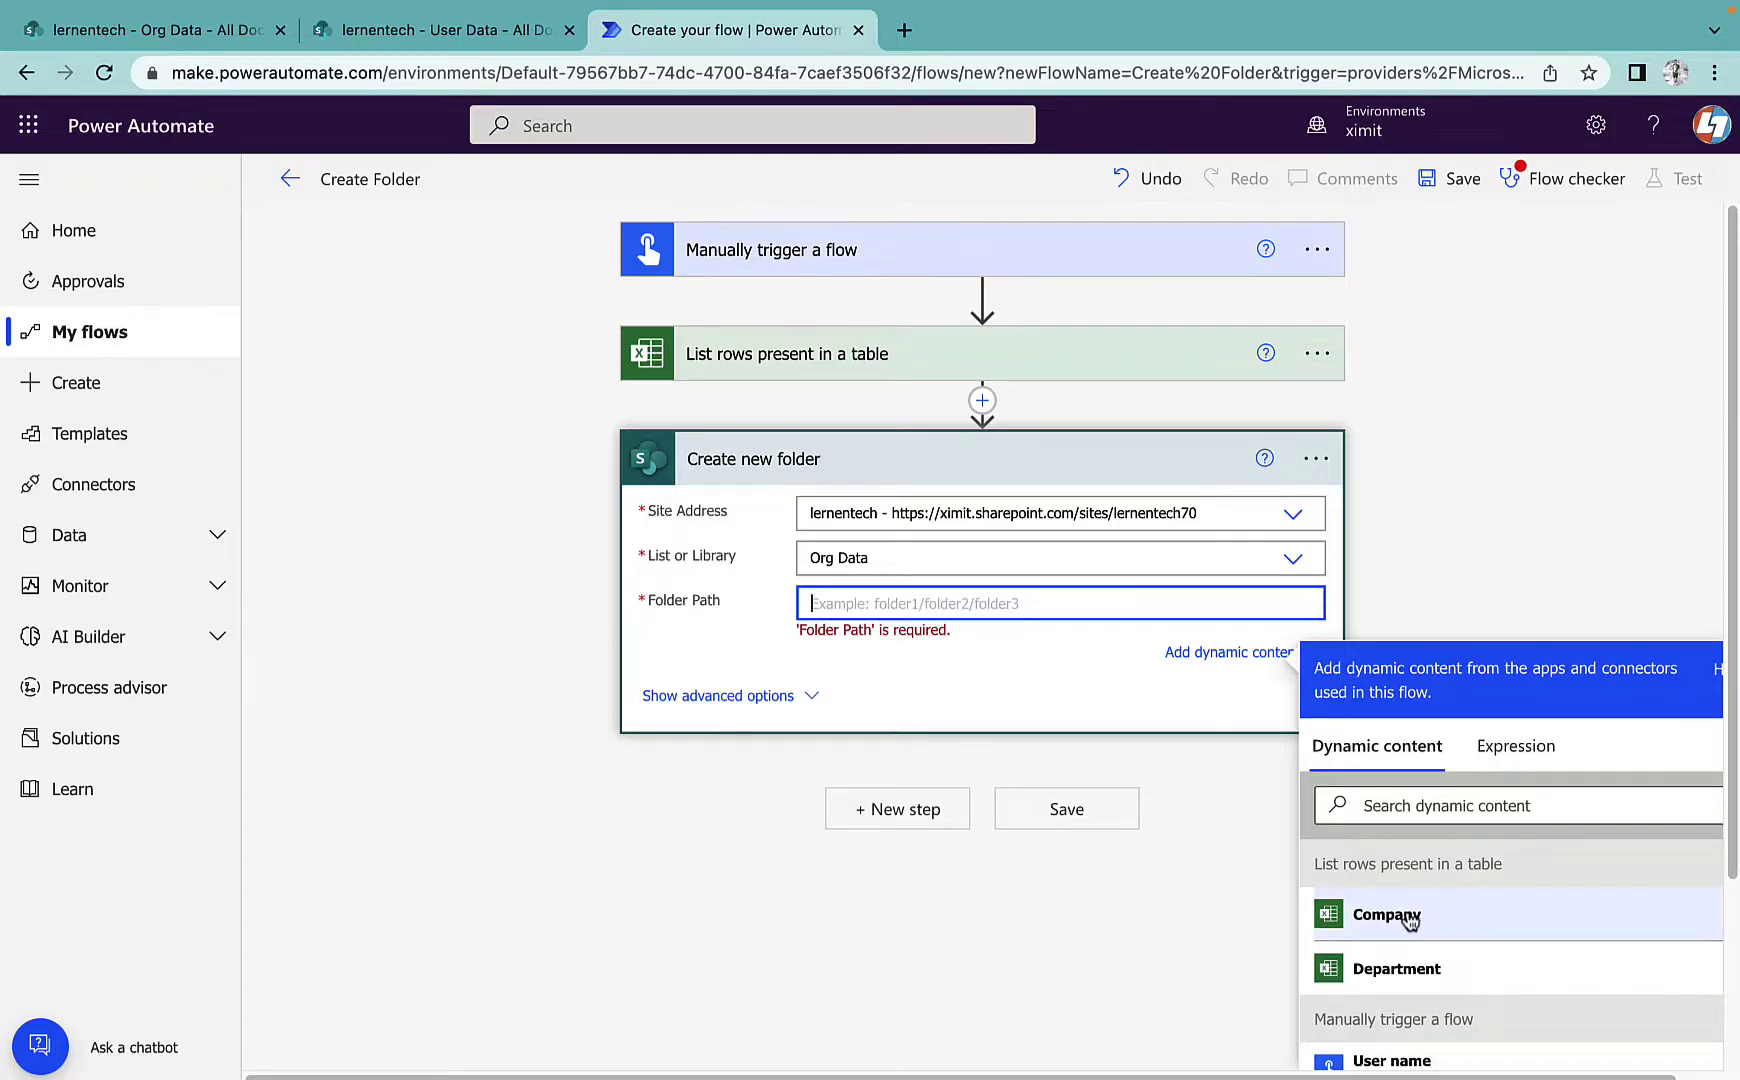
pyautogui.click(1409, 920)
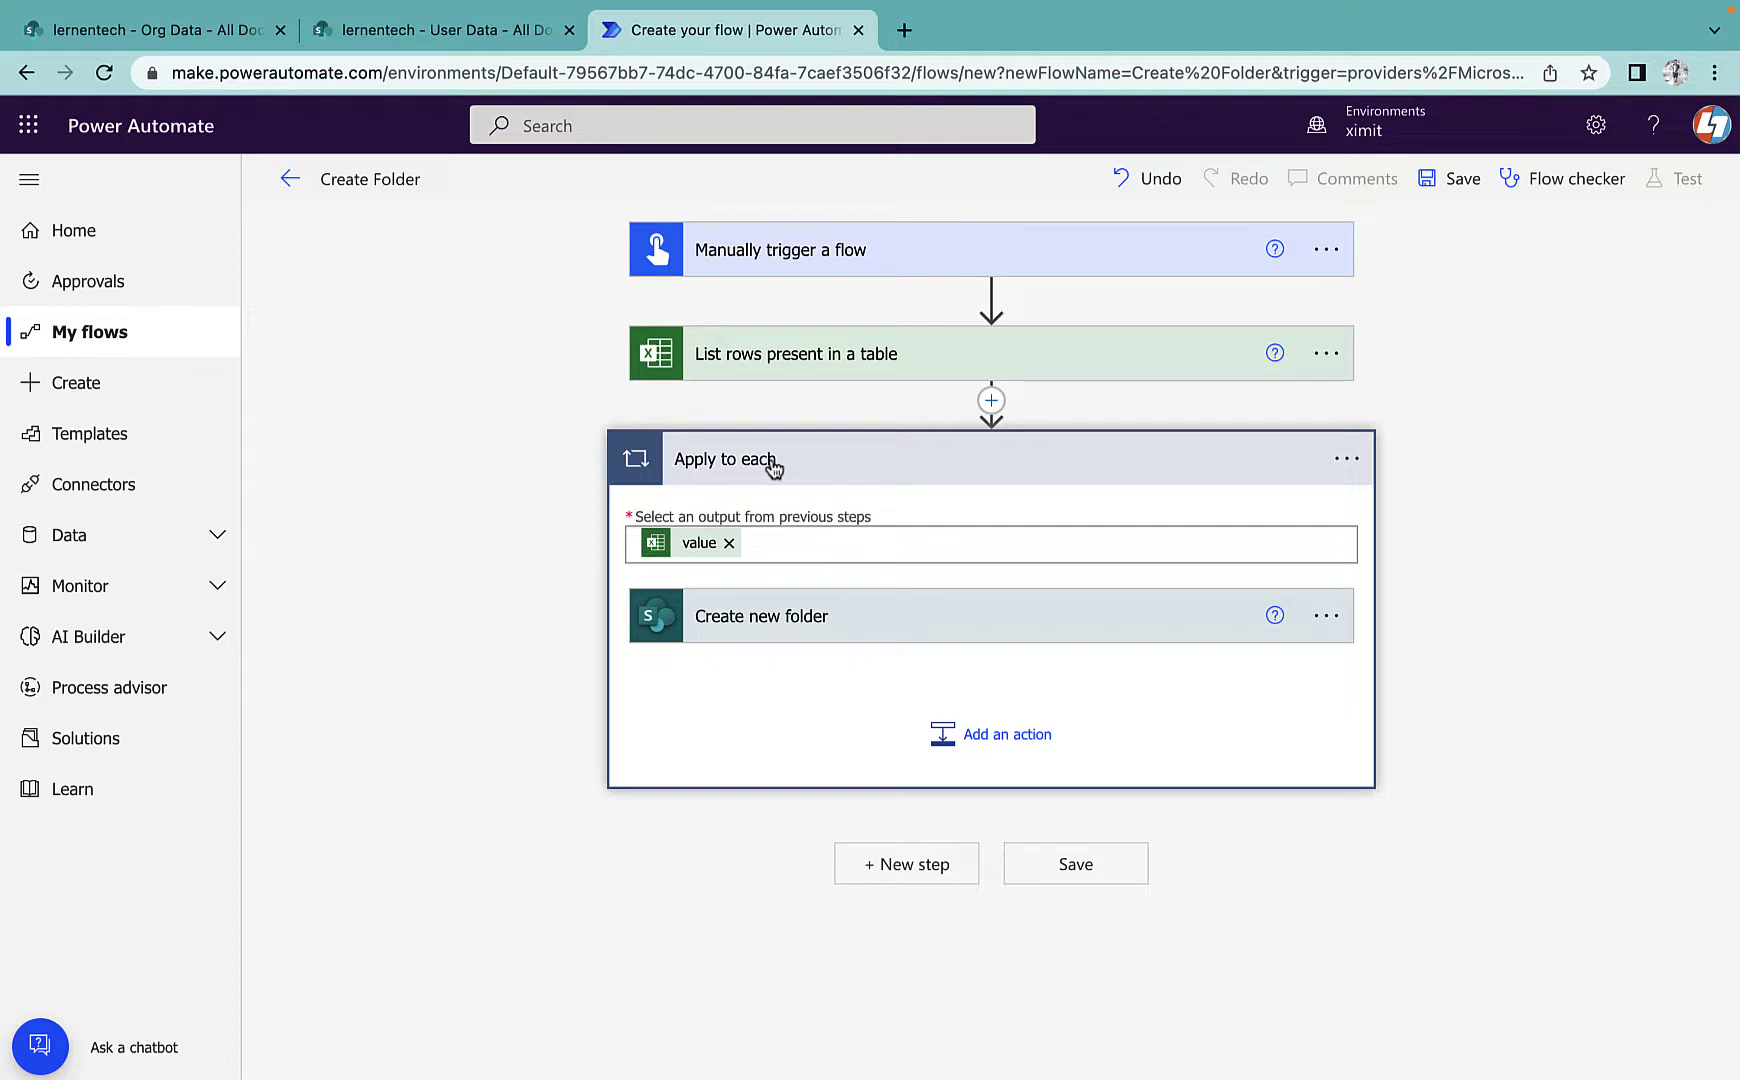
pyautogui.click(897, 617)
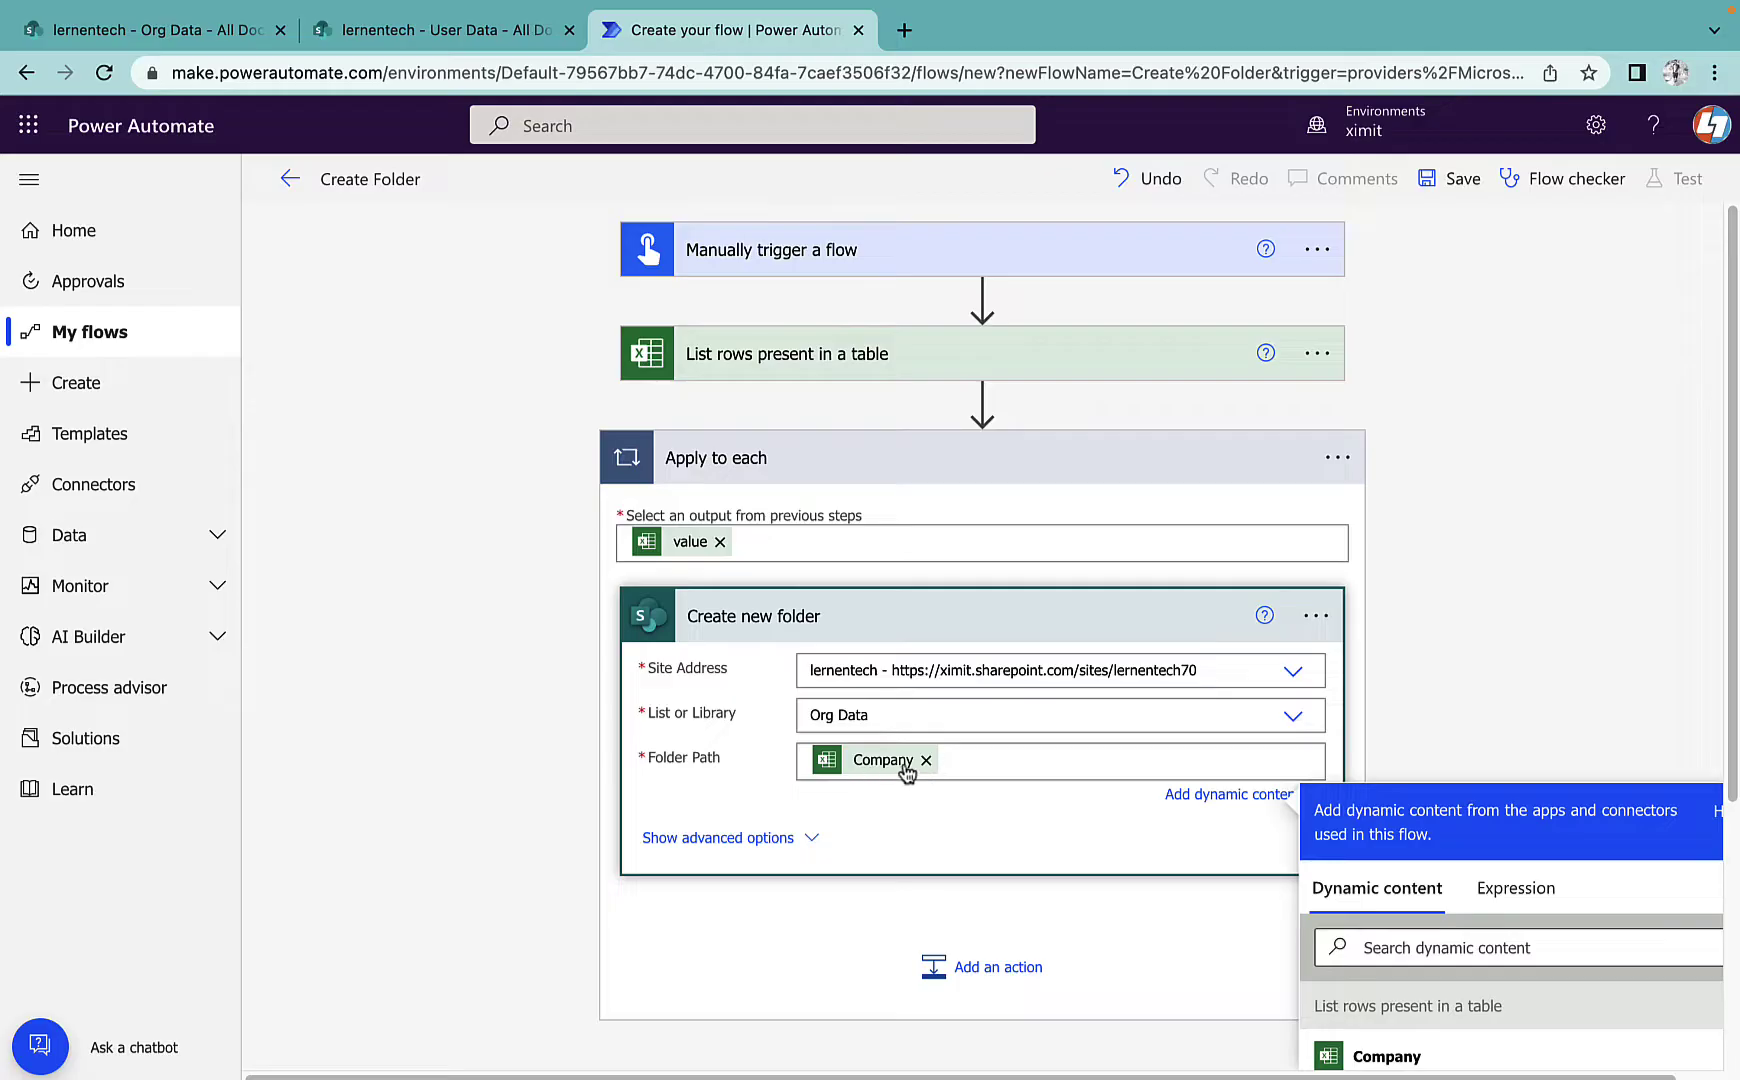
pyautogui.click(935, 628)
pyautogui.hotkey('ctrl', 's')
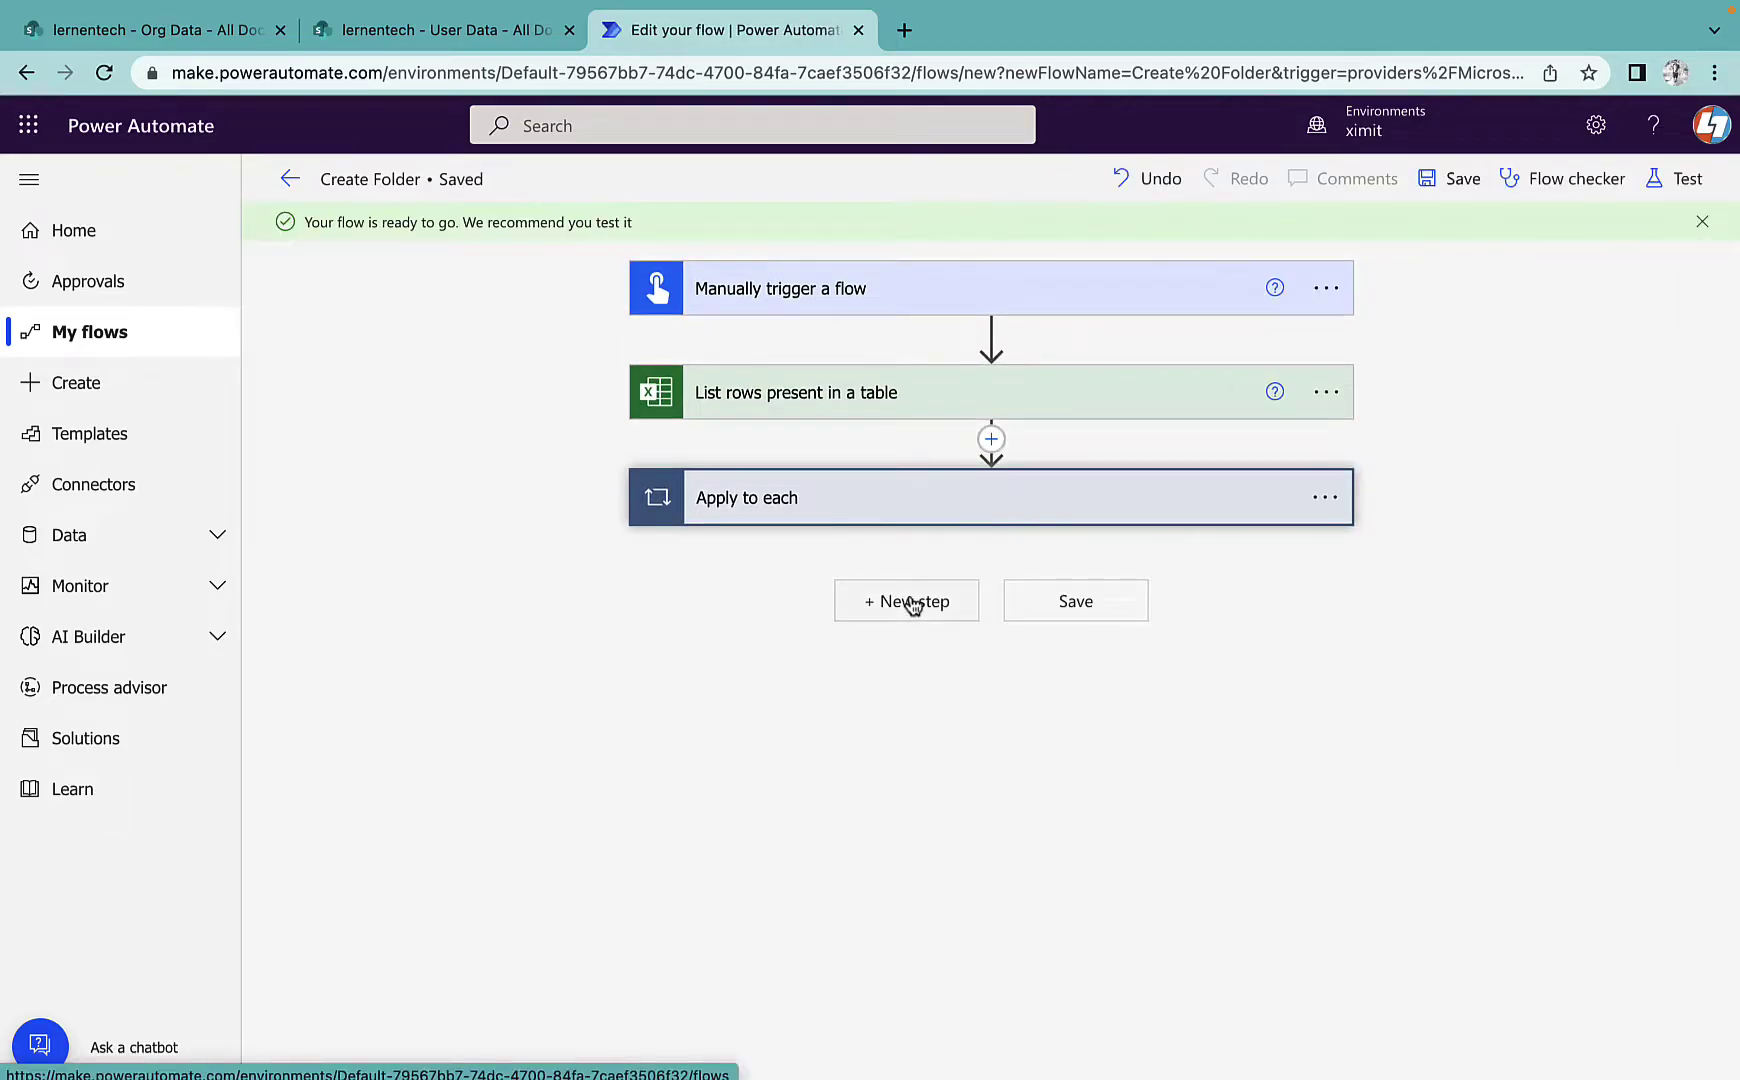
# Add a second SharePoint 'Create new folder' step on the lernentech site's Org Data library
pyautogui.click(910, 601)
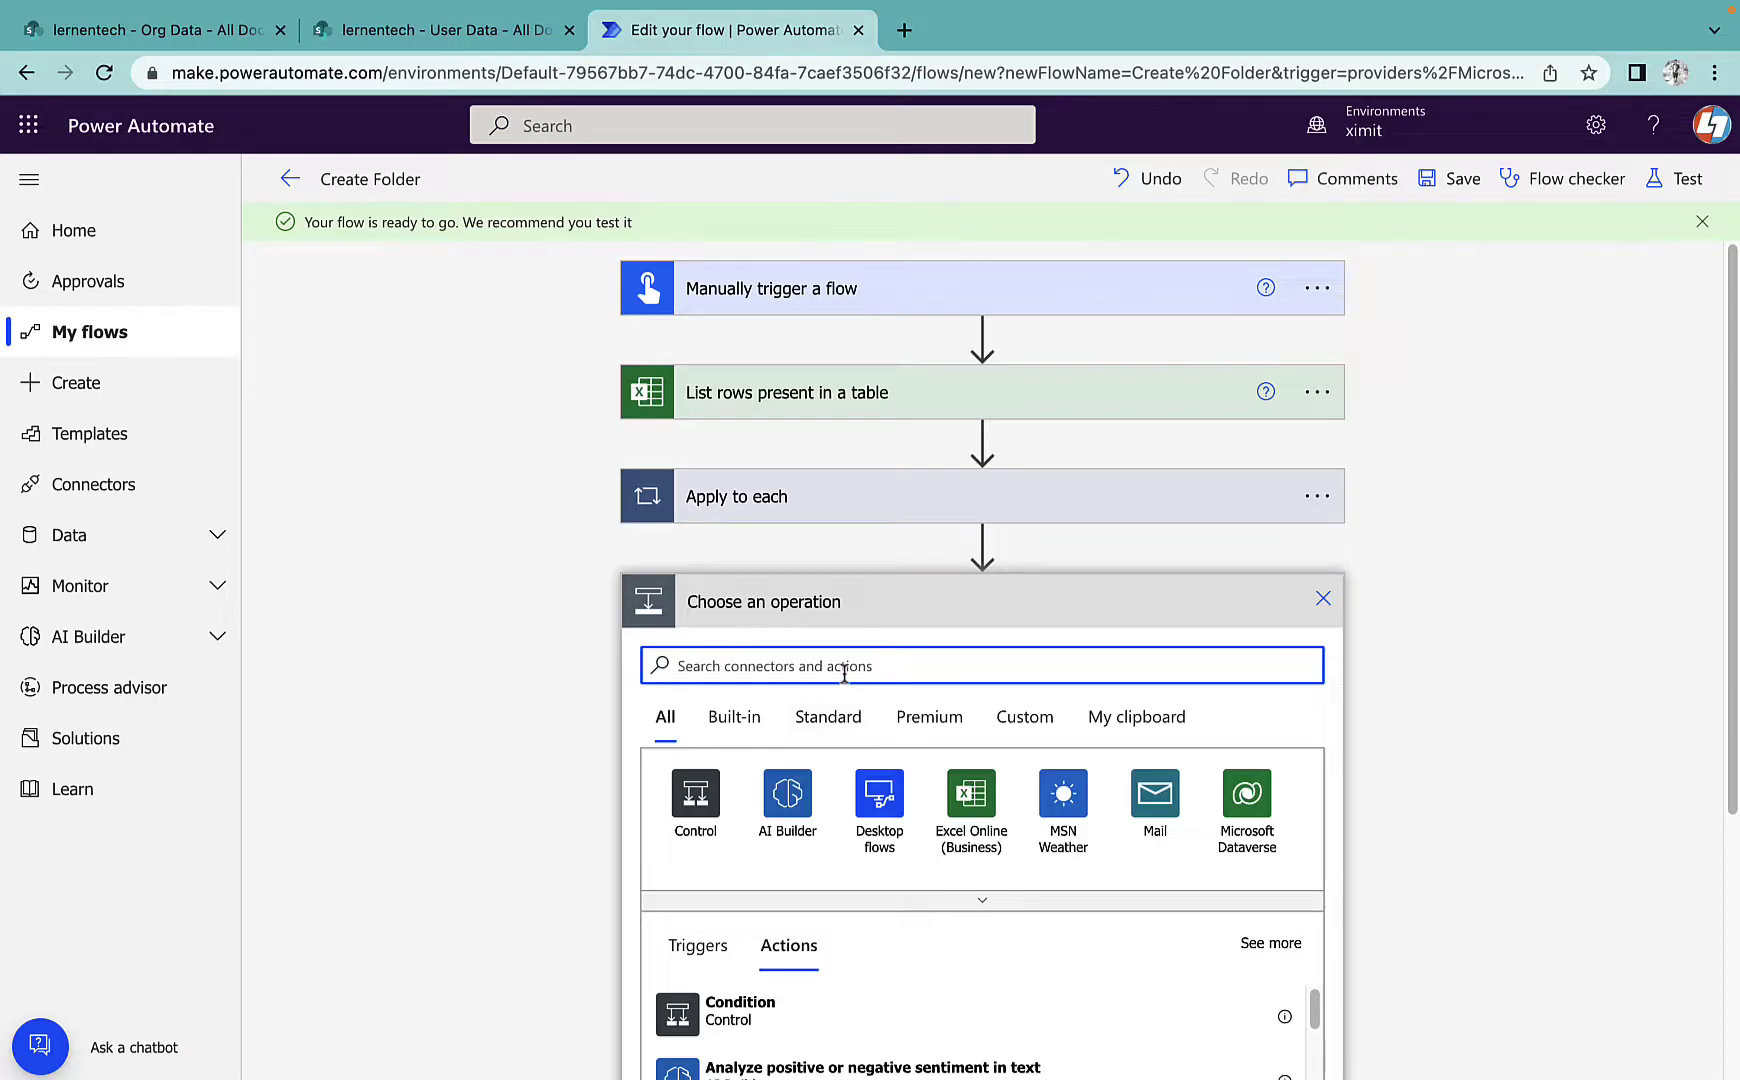
pyautogui.write('create folder')
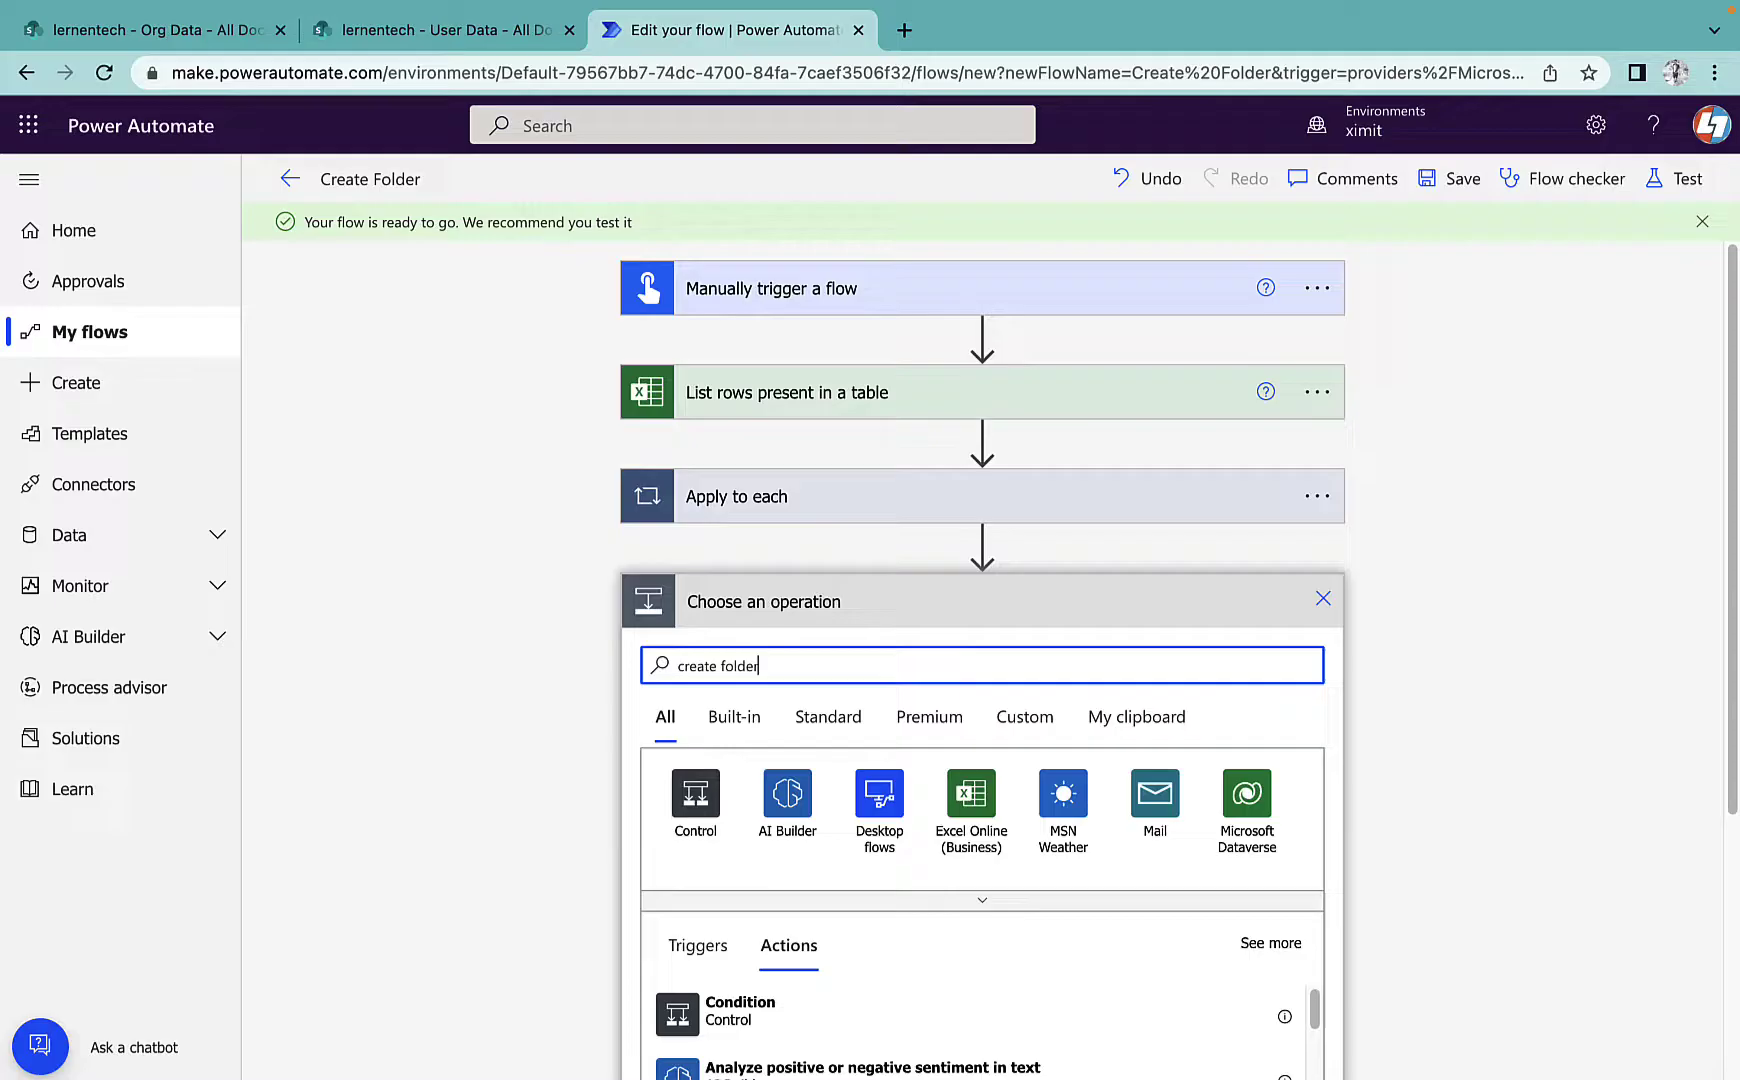
pyautogui.click(797, 1003)
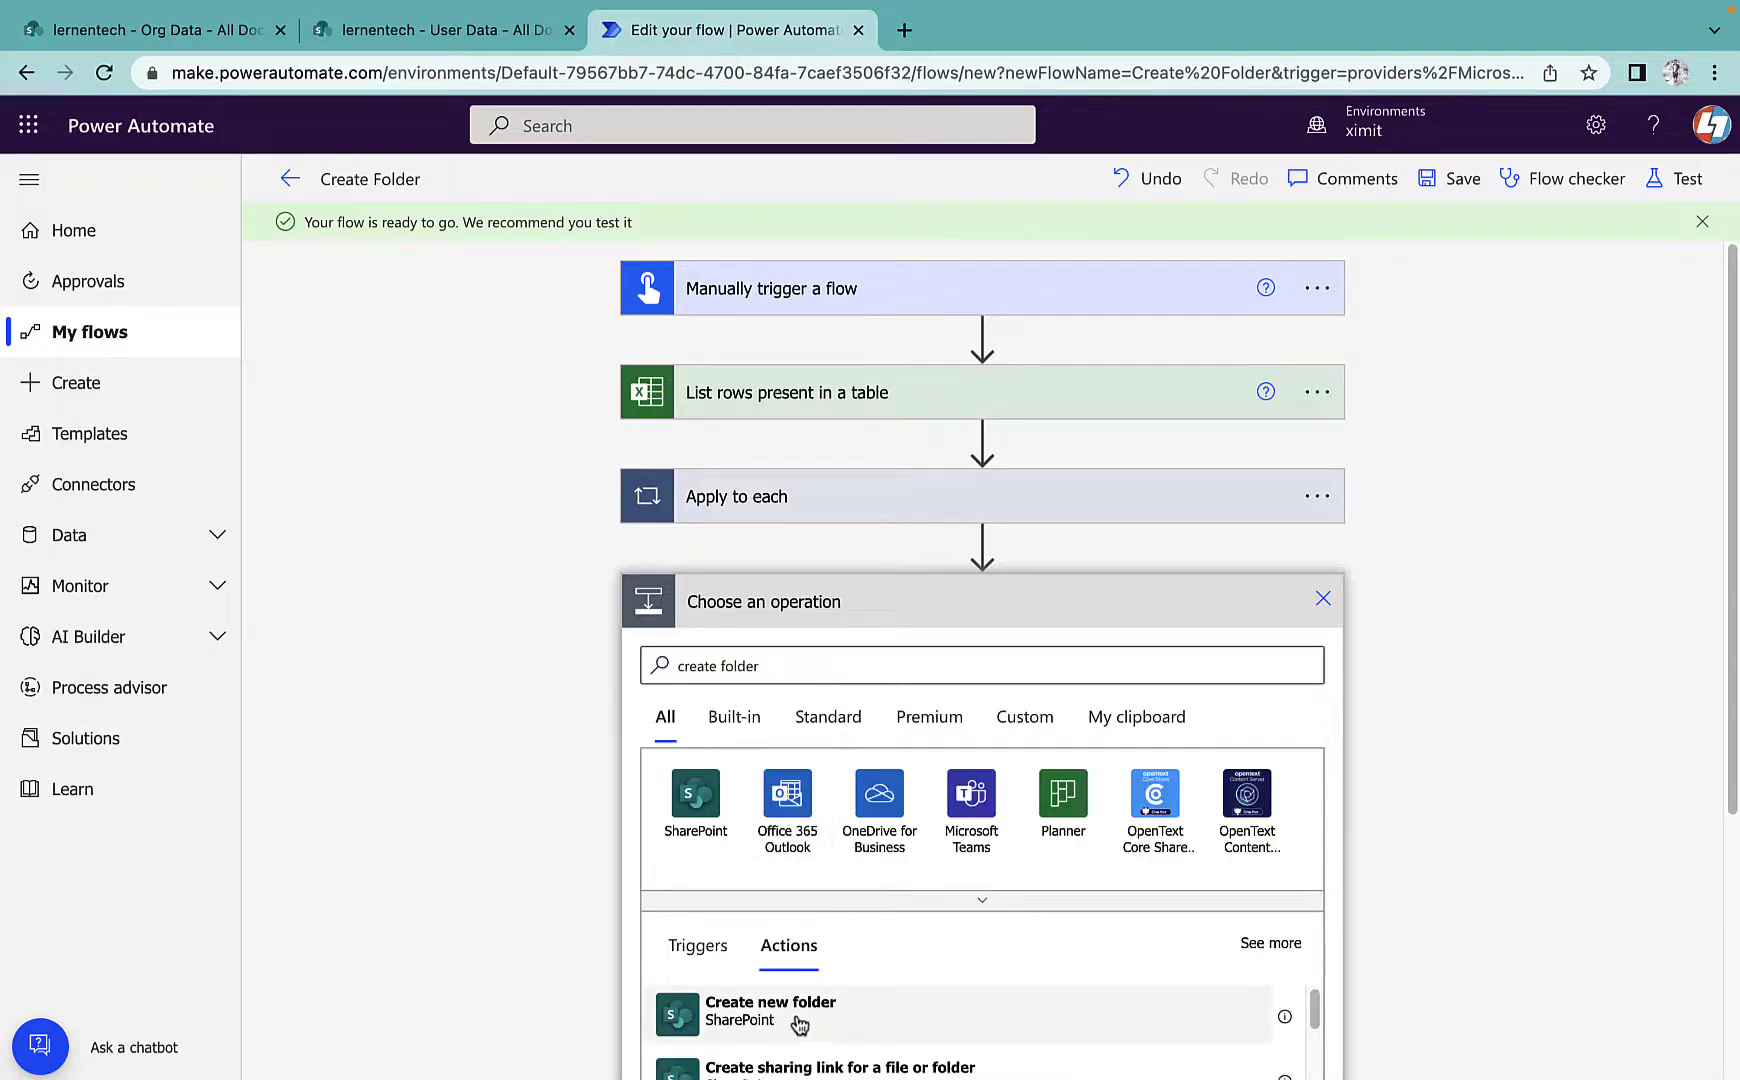
pyautogui.click(1014, 656)
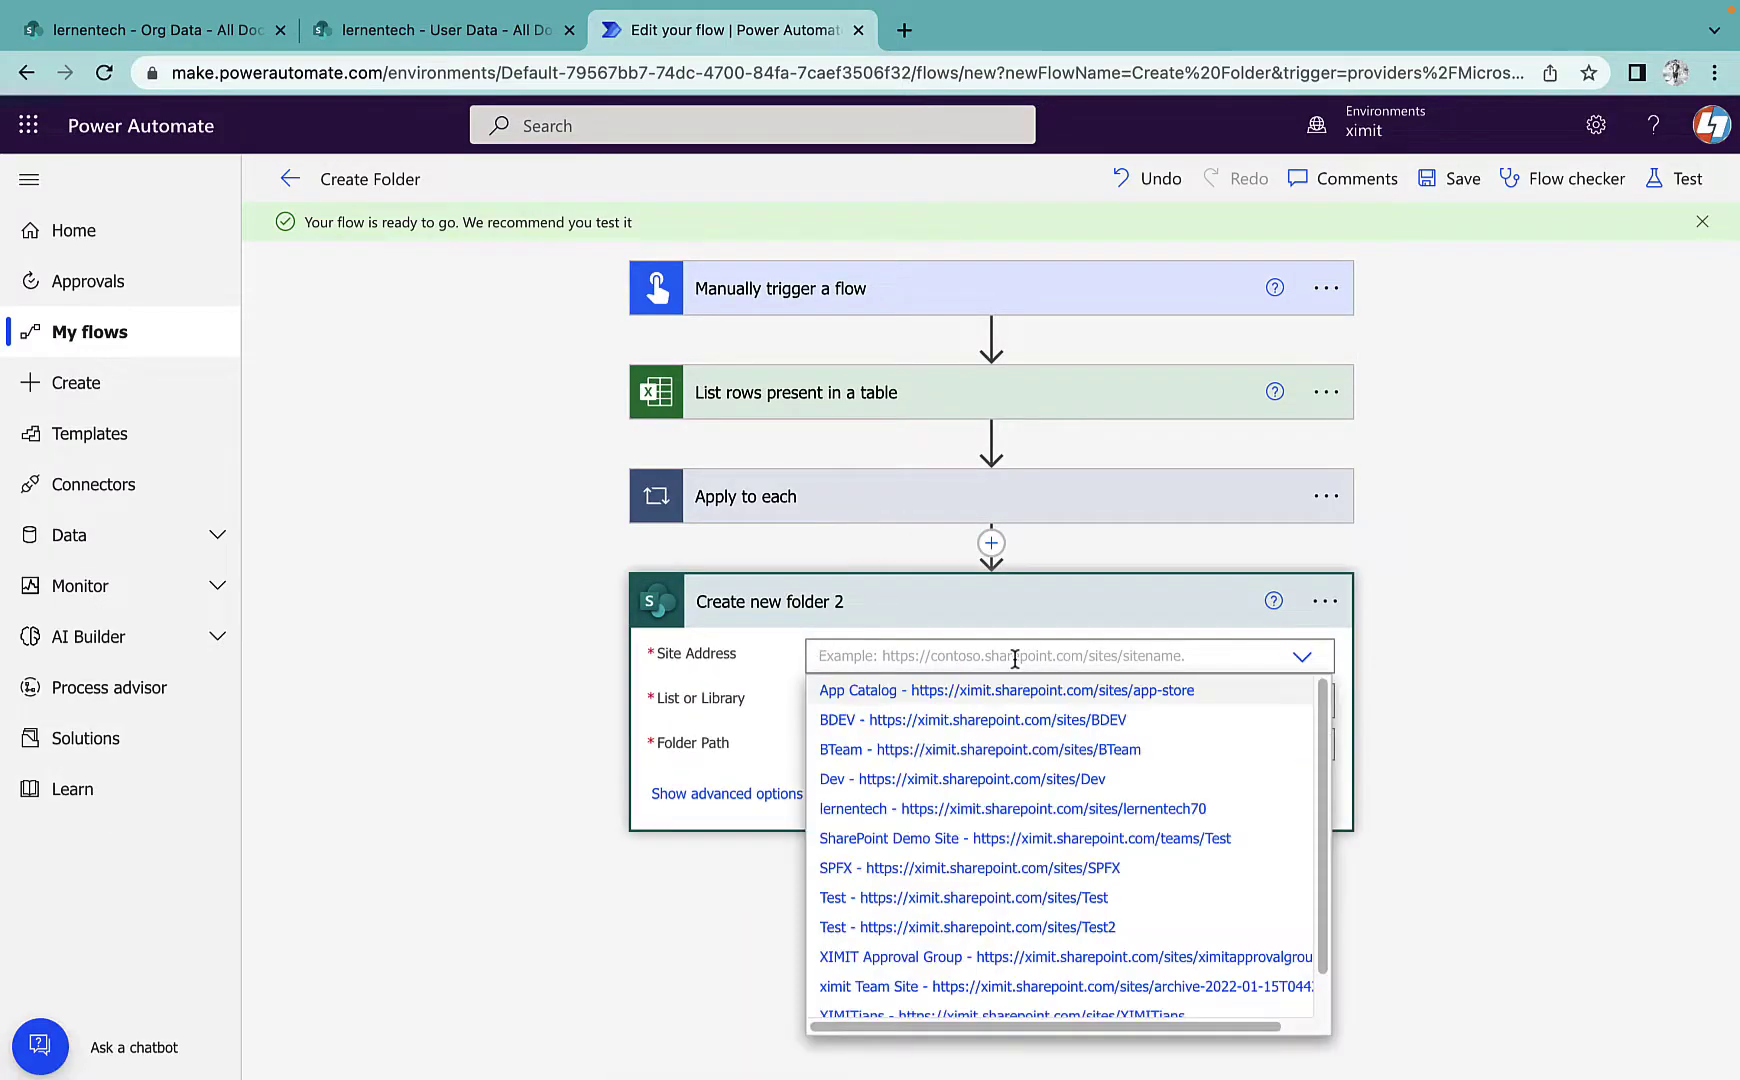
pyautogui.click(1058, 808)
pyautogui.click(935, 700)
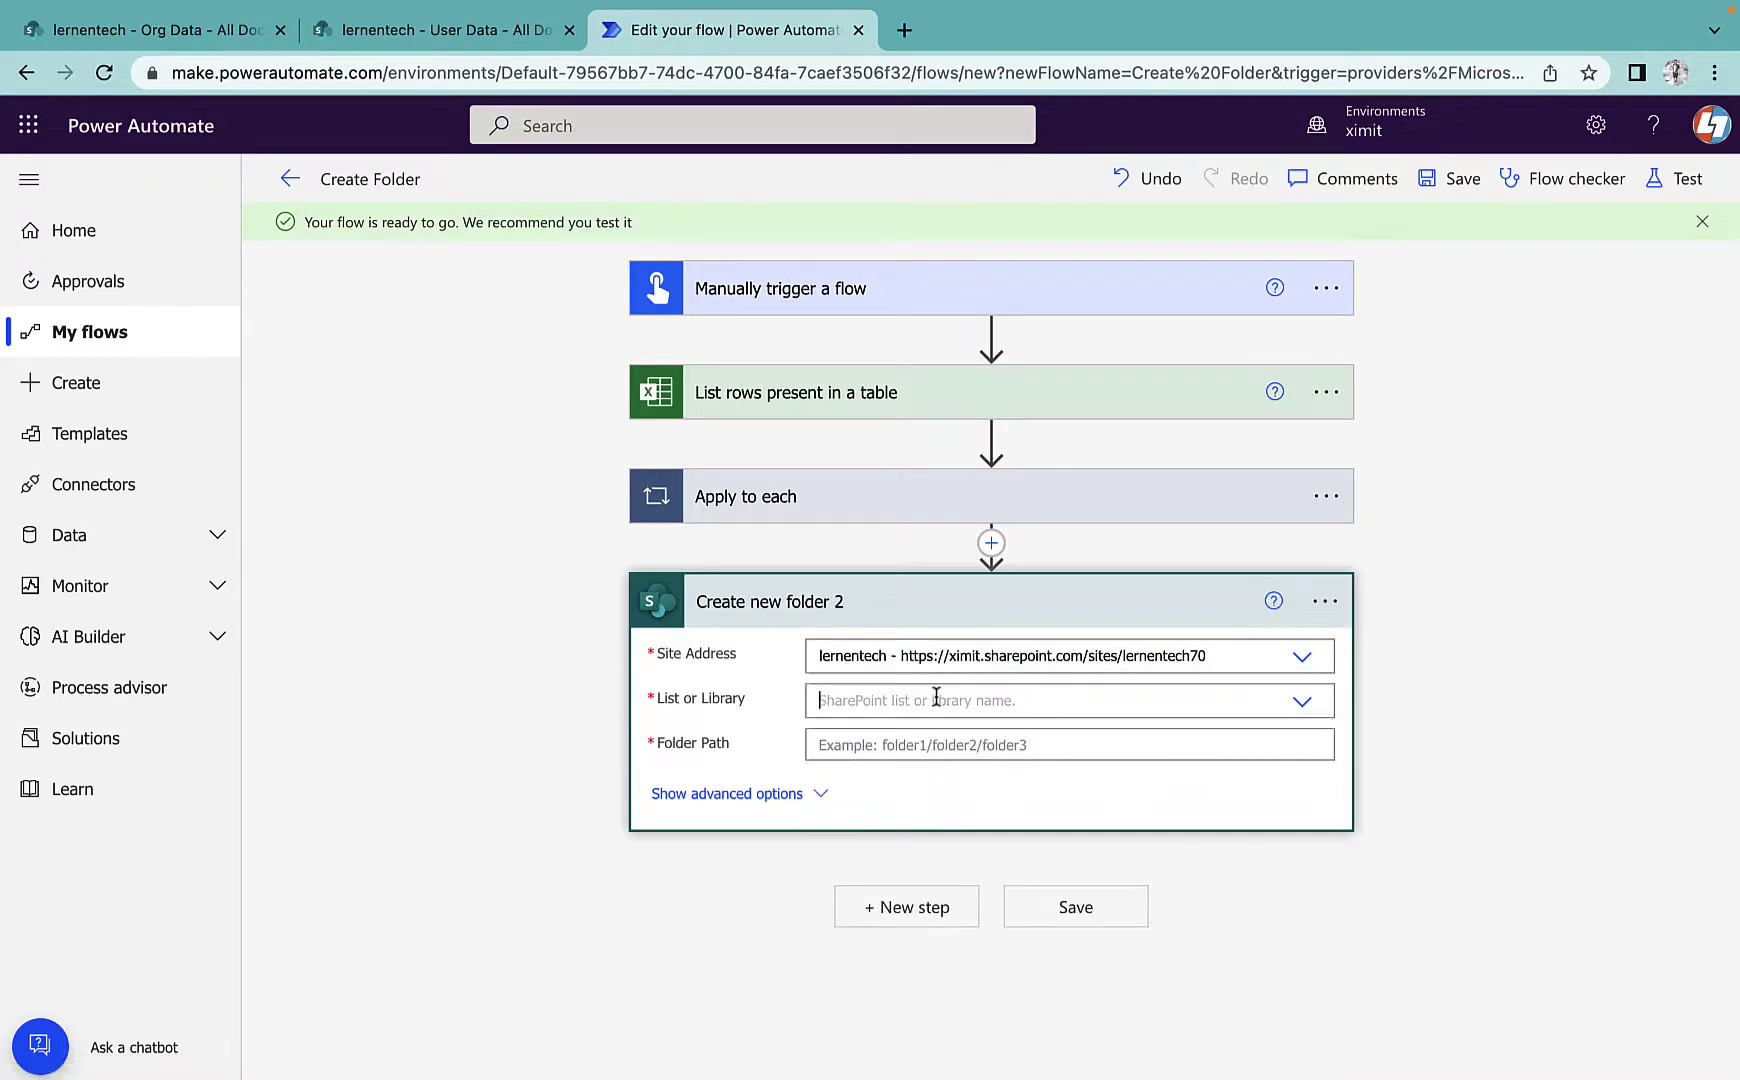
pyautogui.click(890, 770)
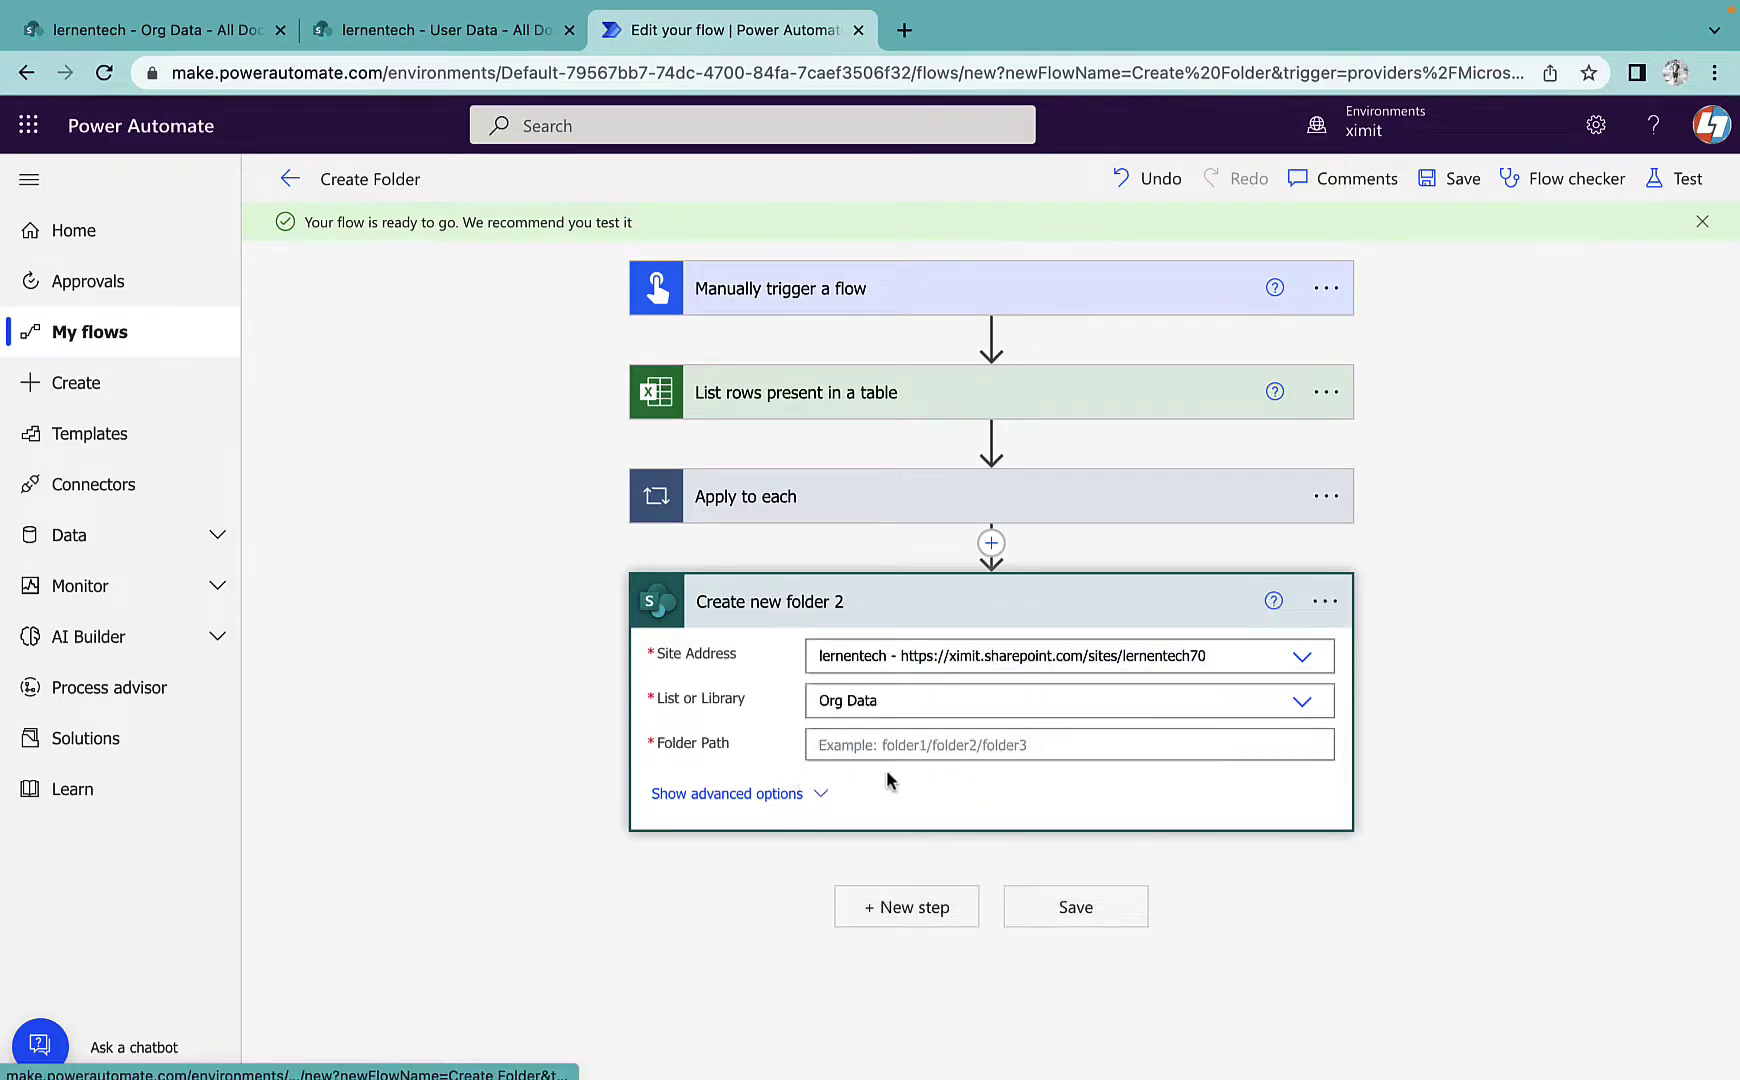
# Set its folder path to the Department column, which wraps it in Apply to each 2
pyautogui.click(896, 748)
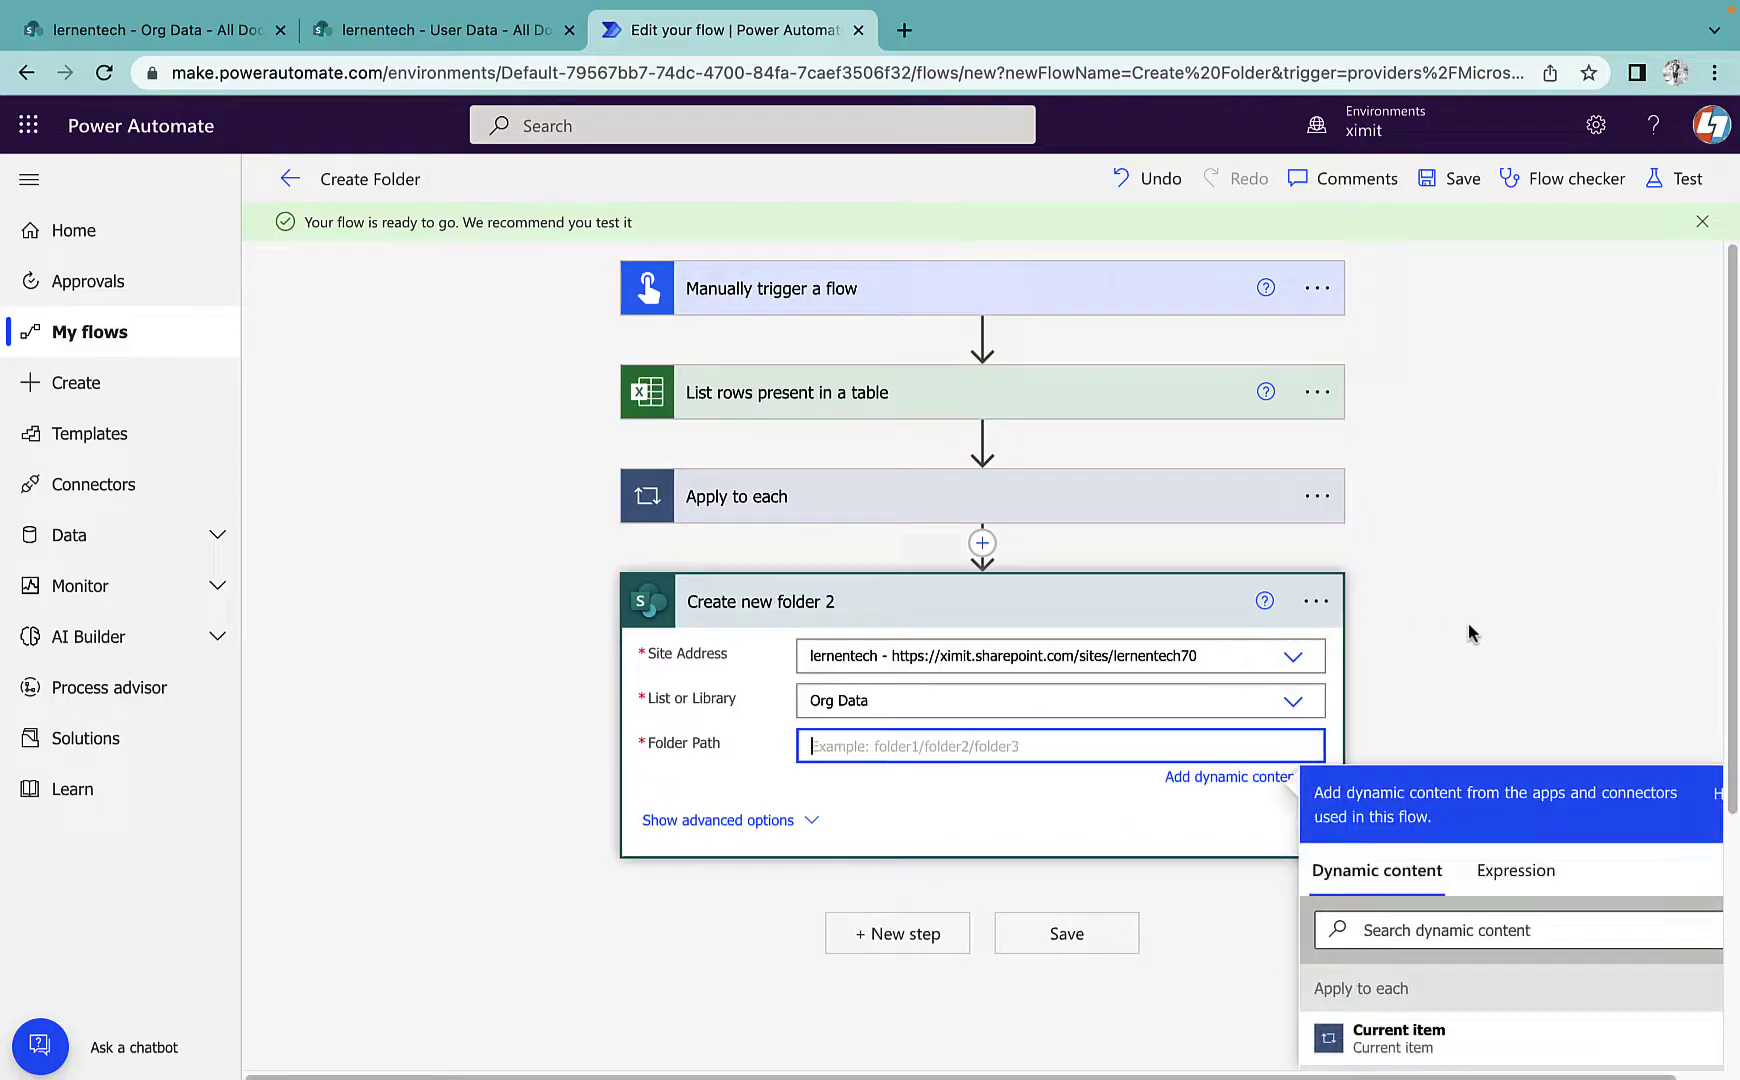
pyautogui.scroll(-2, 1517, 658)
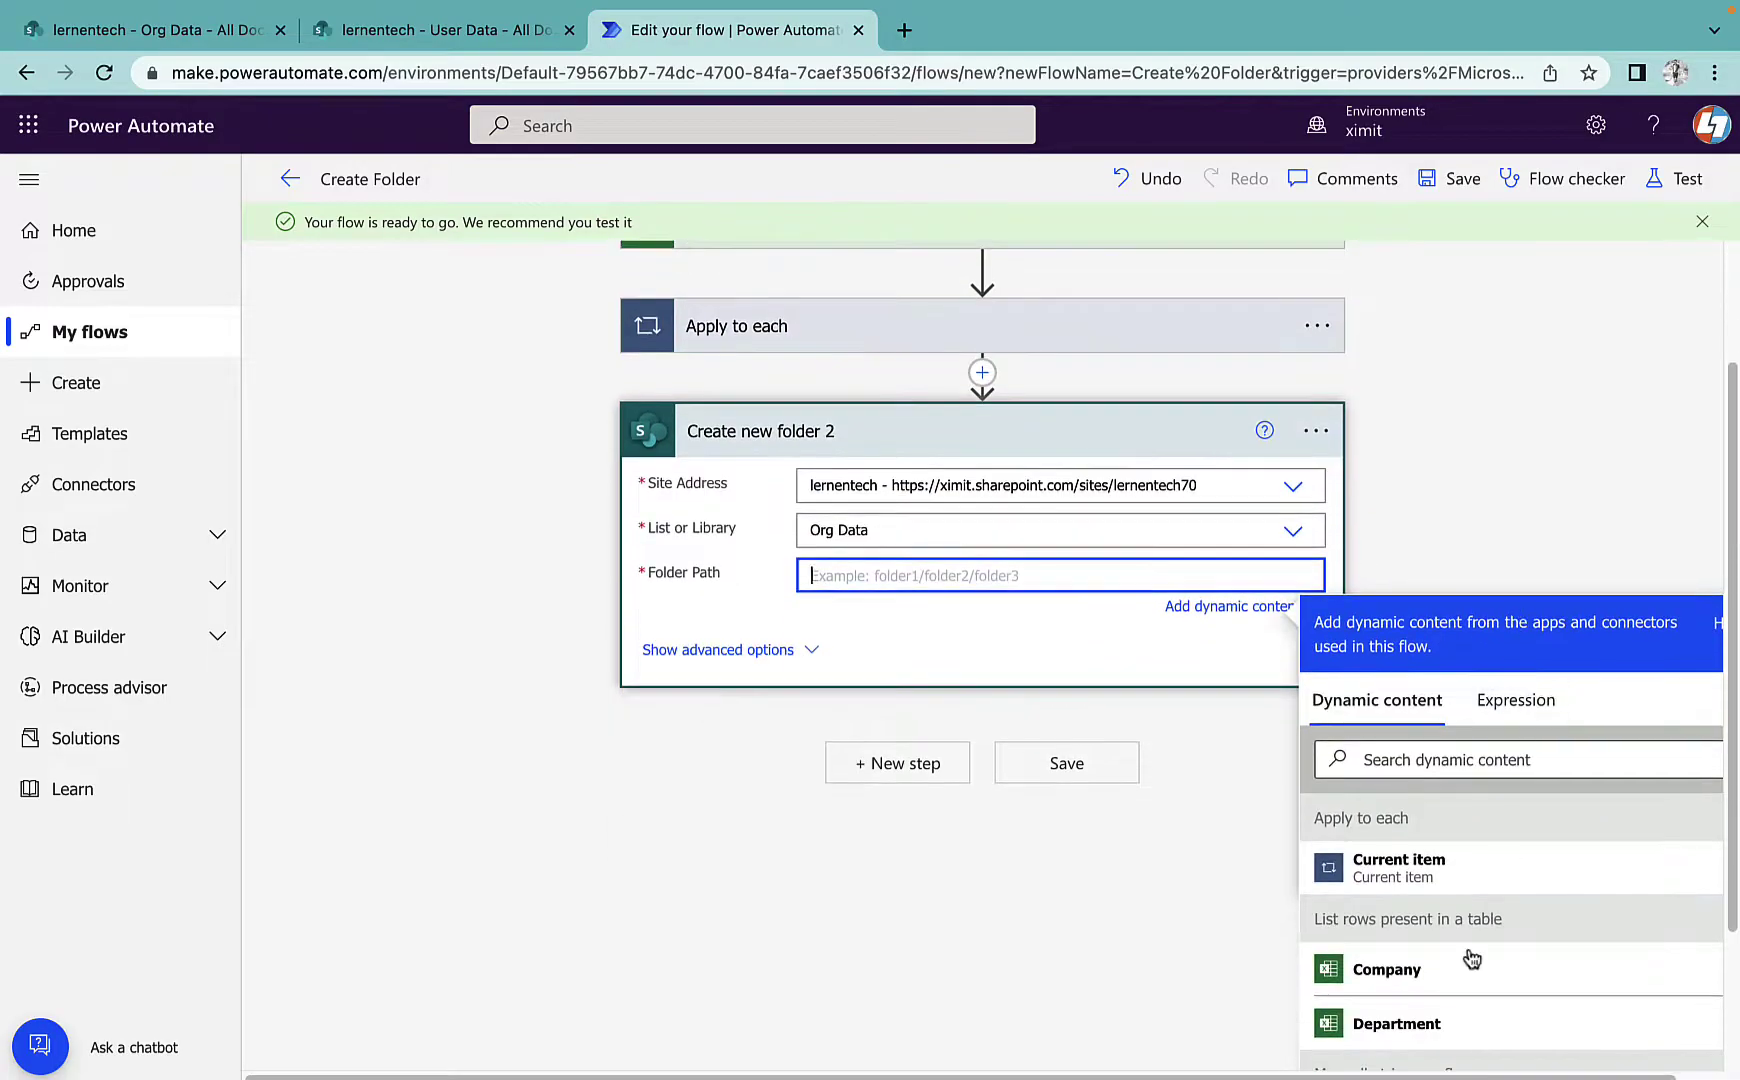
pyautogui.click(1425, 1033)
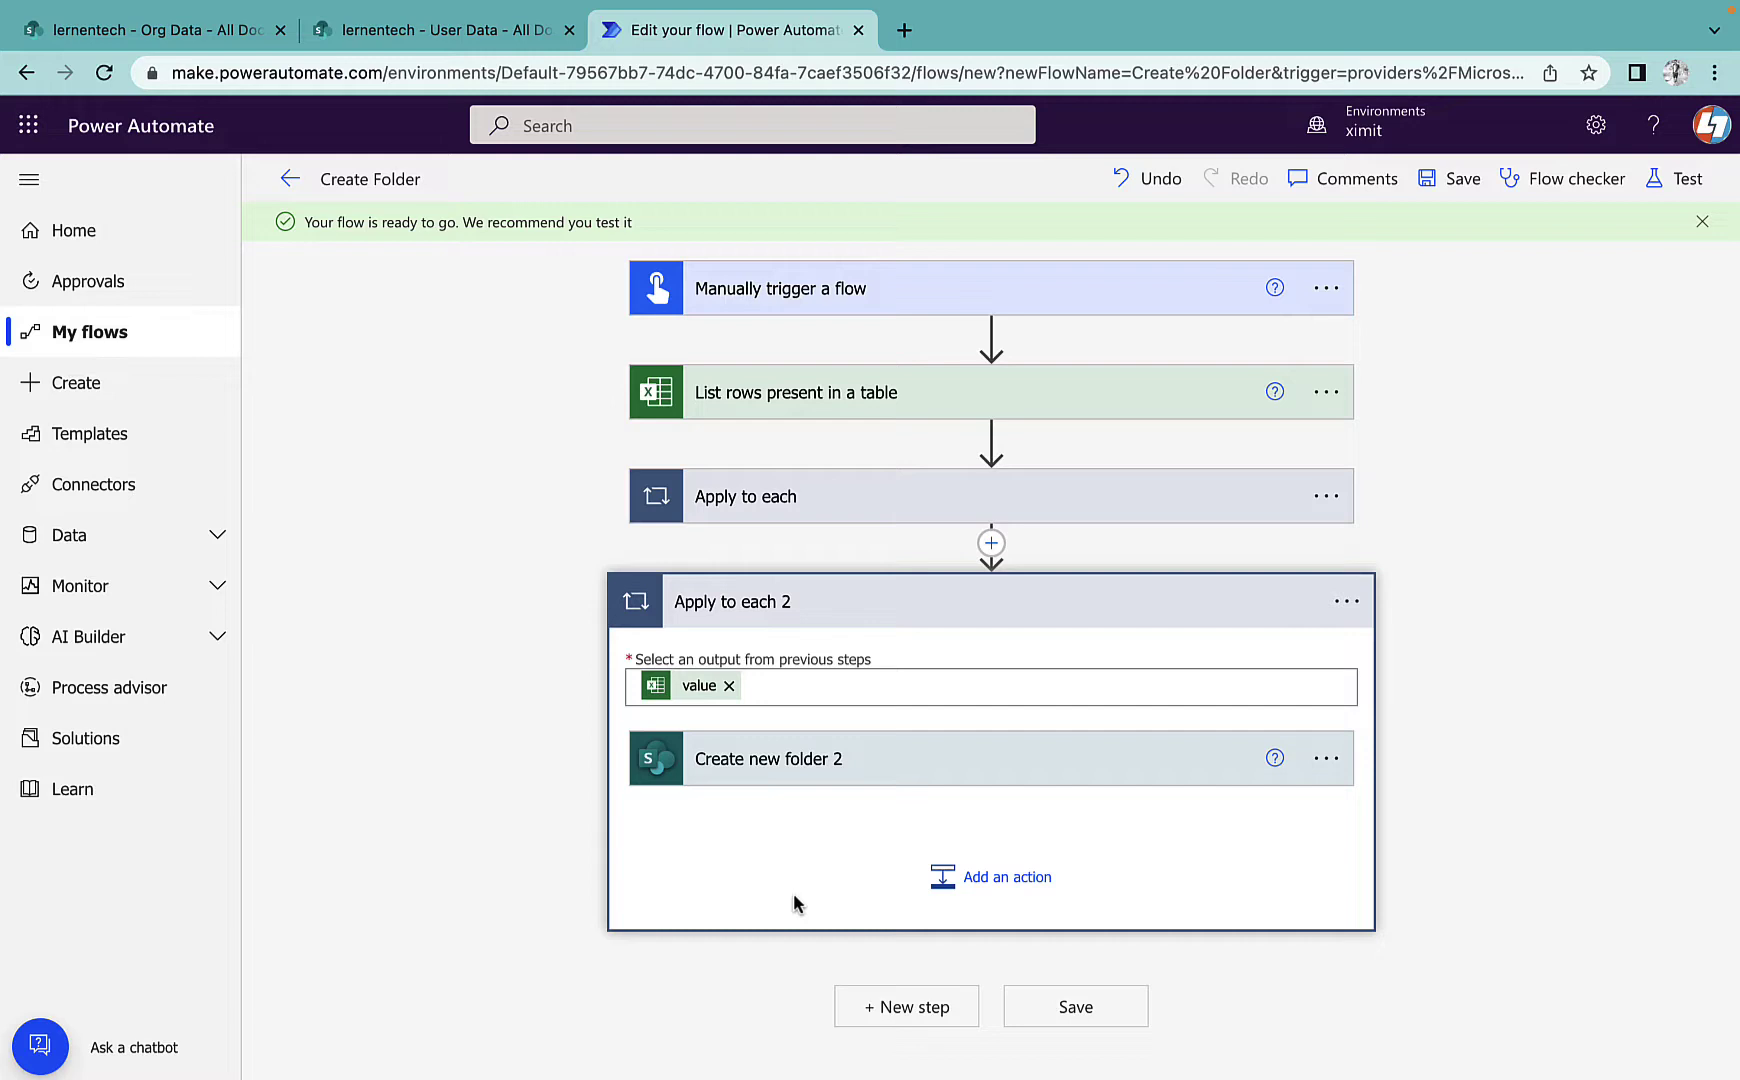
pyautogui.click(928, 775)
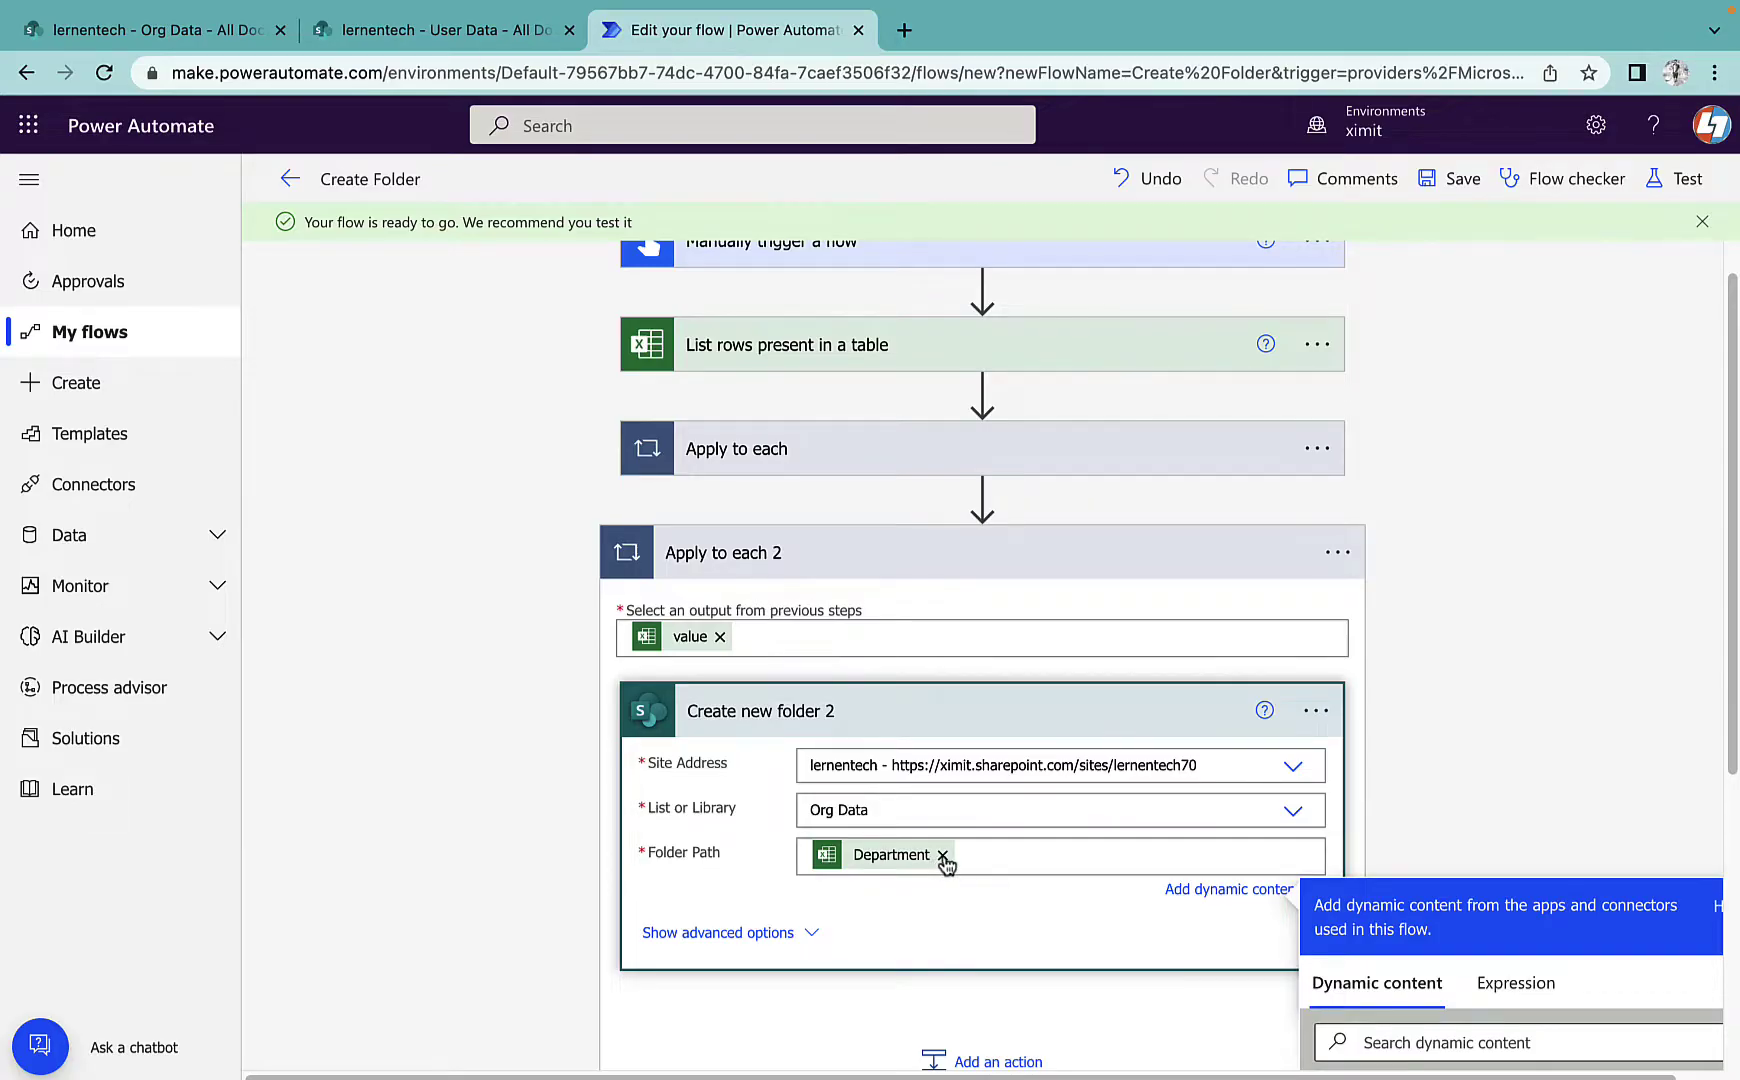
# Remove the Department token and move Apply to each 2 inside the first loop below Create new folder
pyautogui.click(942, 855)
pyautogui.click(1080, 571)
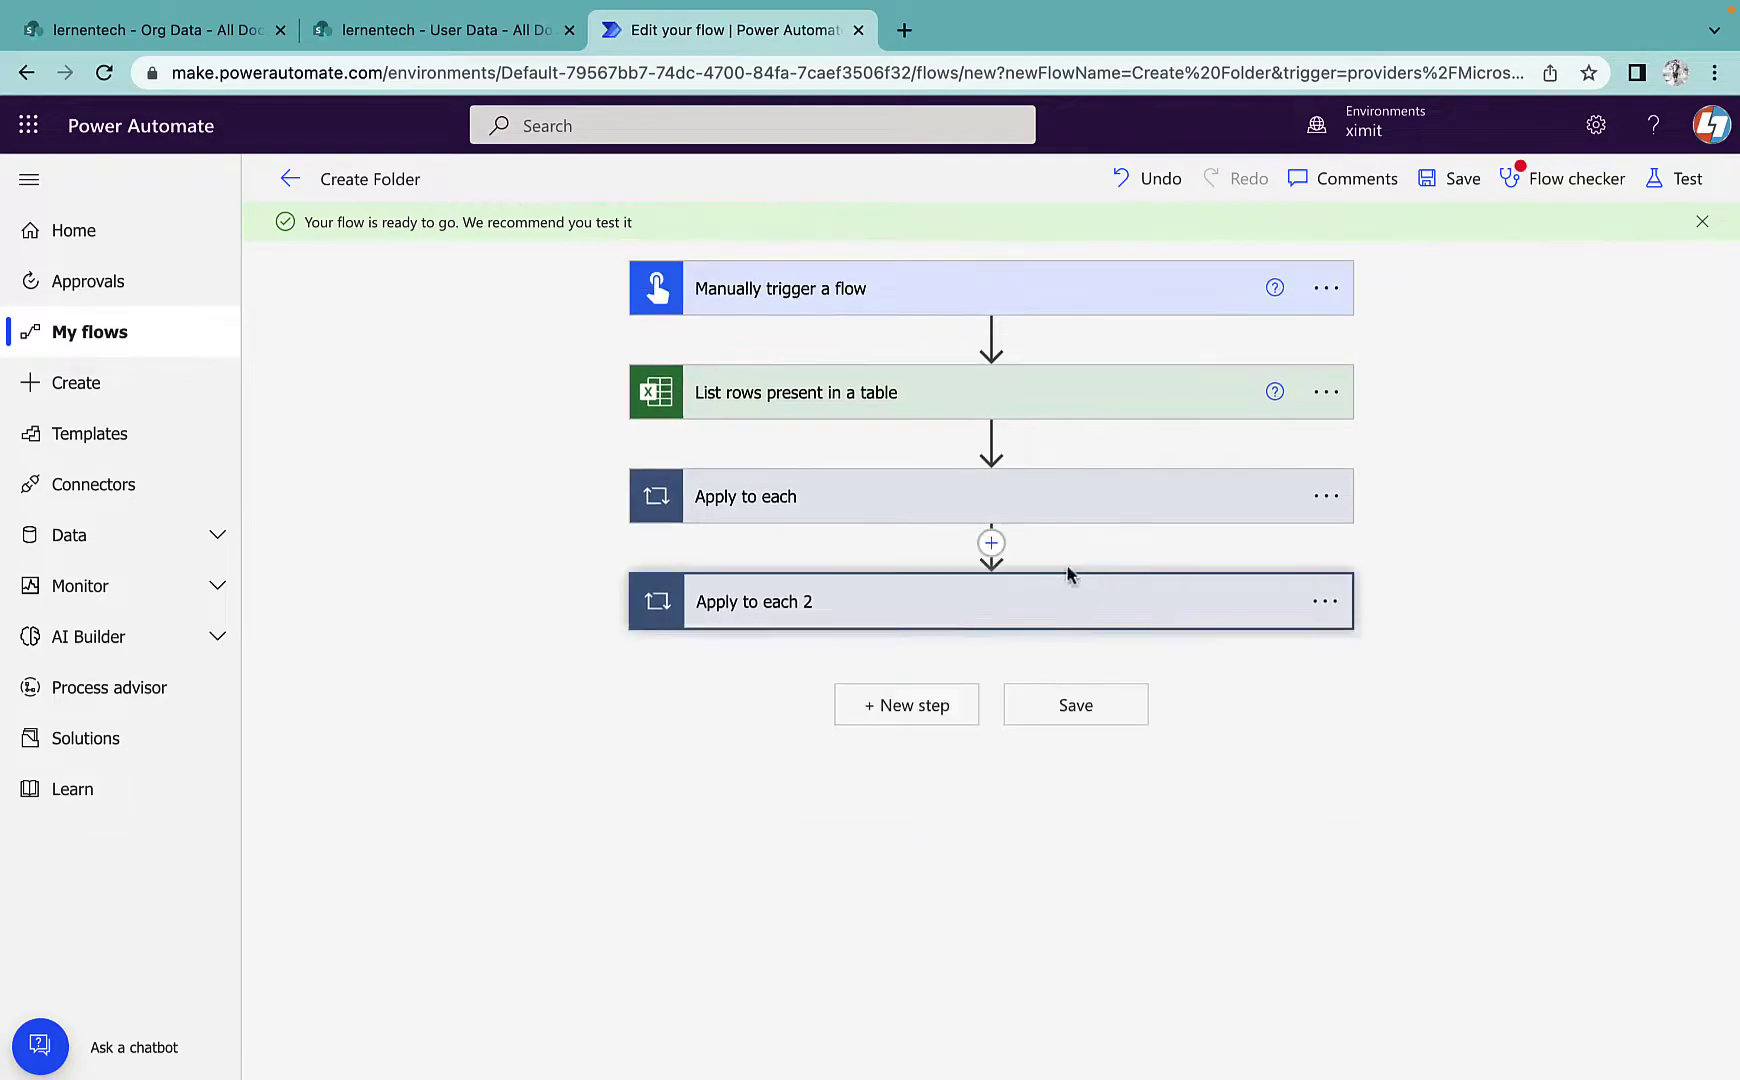
pyautogui.click(1010, 493)
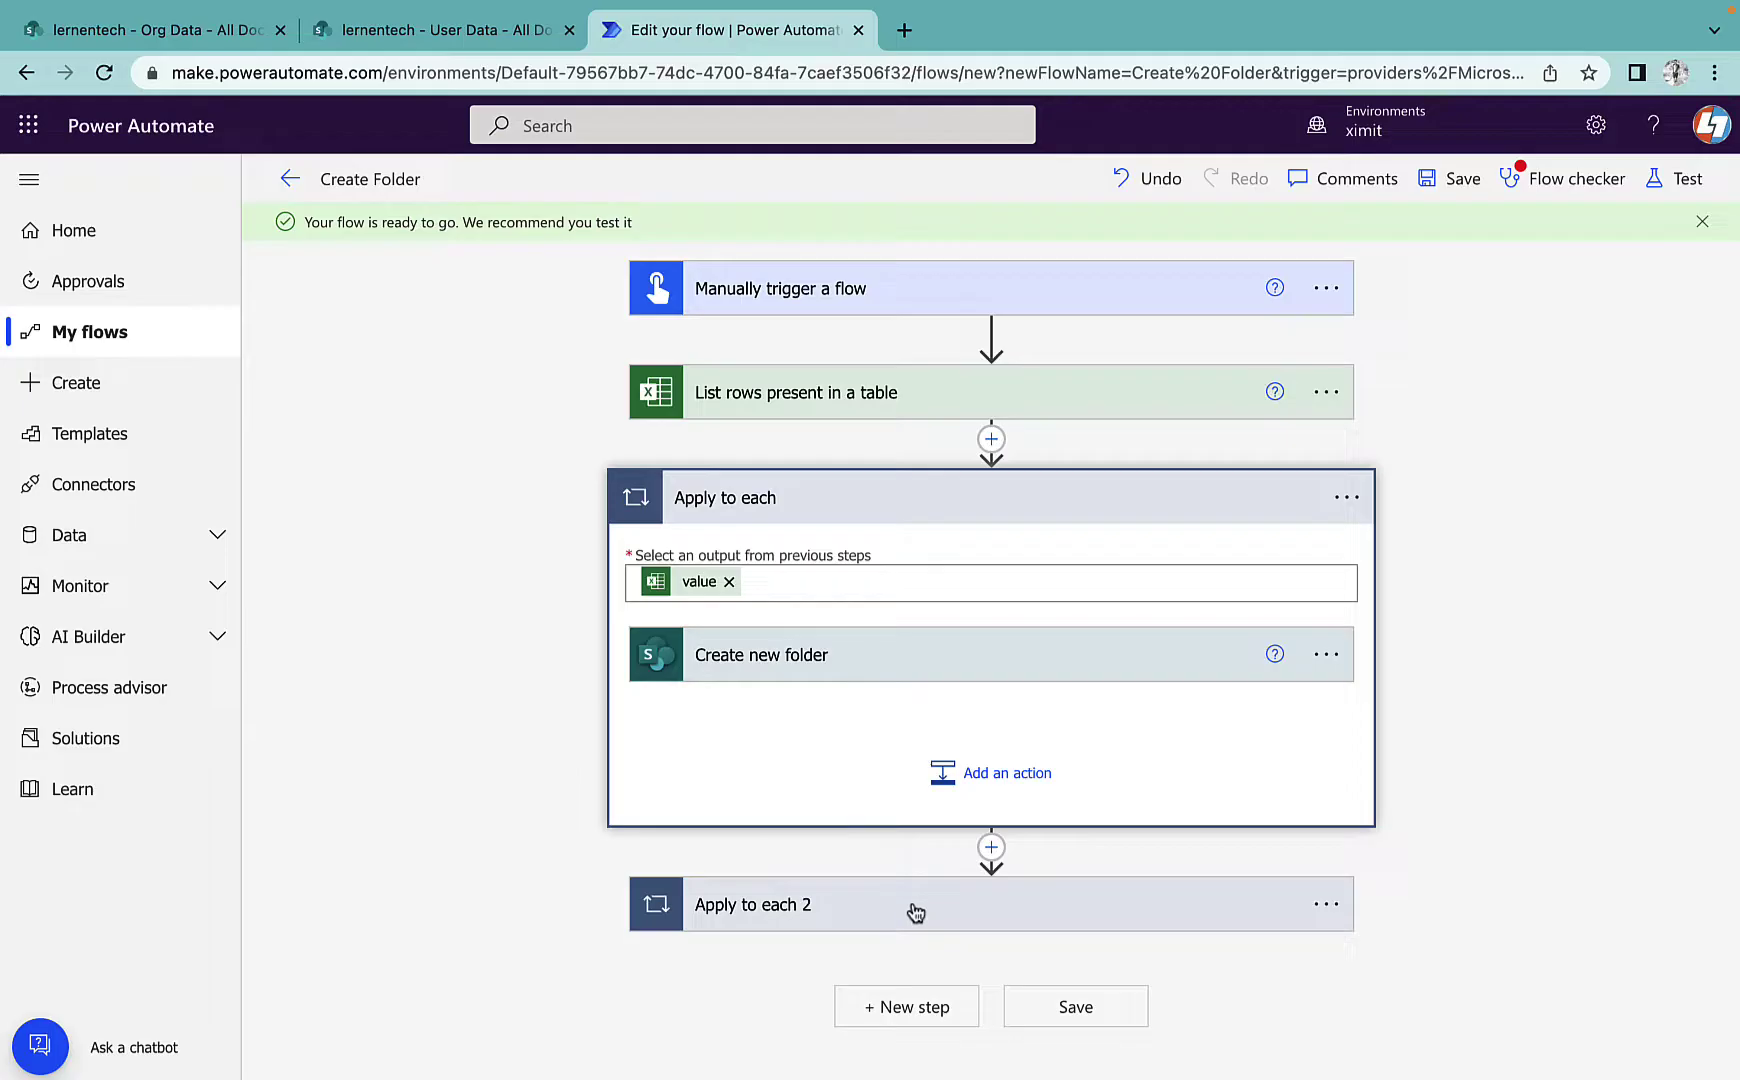
pyautogui.moveTo(917, 909); pyautogui.dragTo(920, 728)
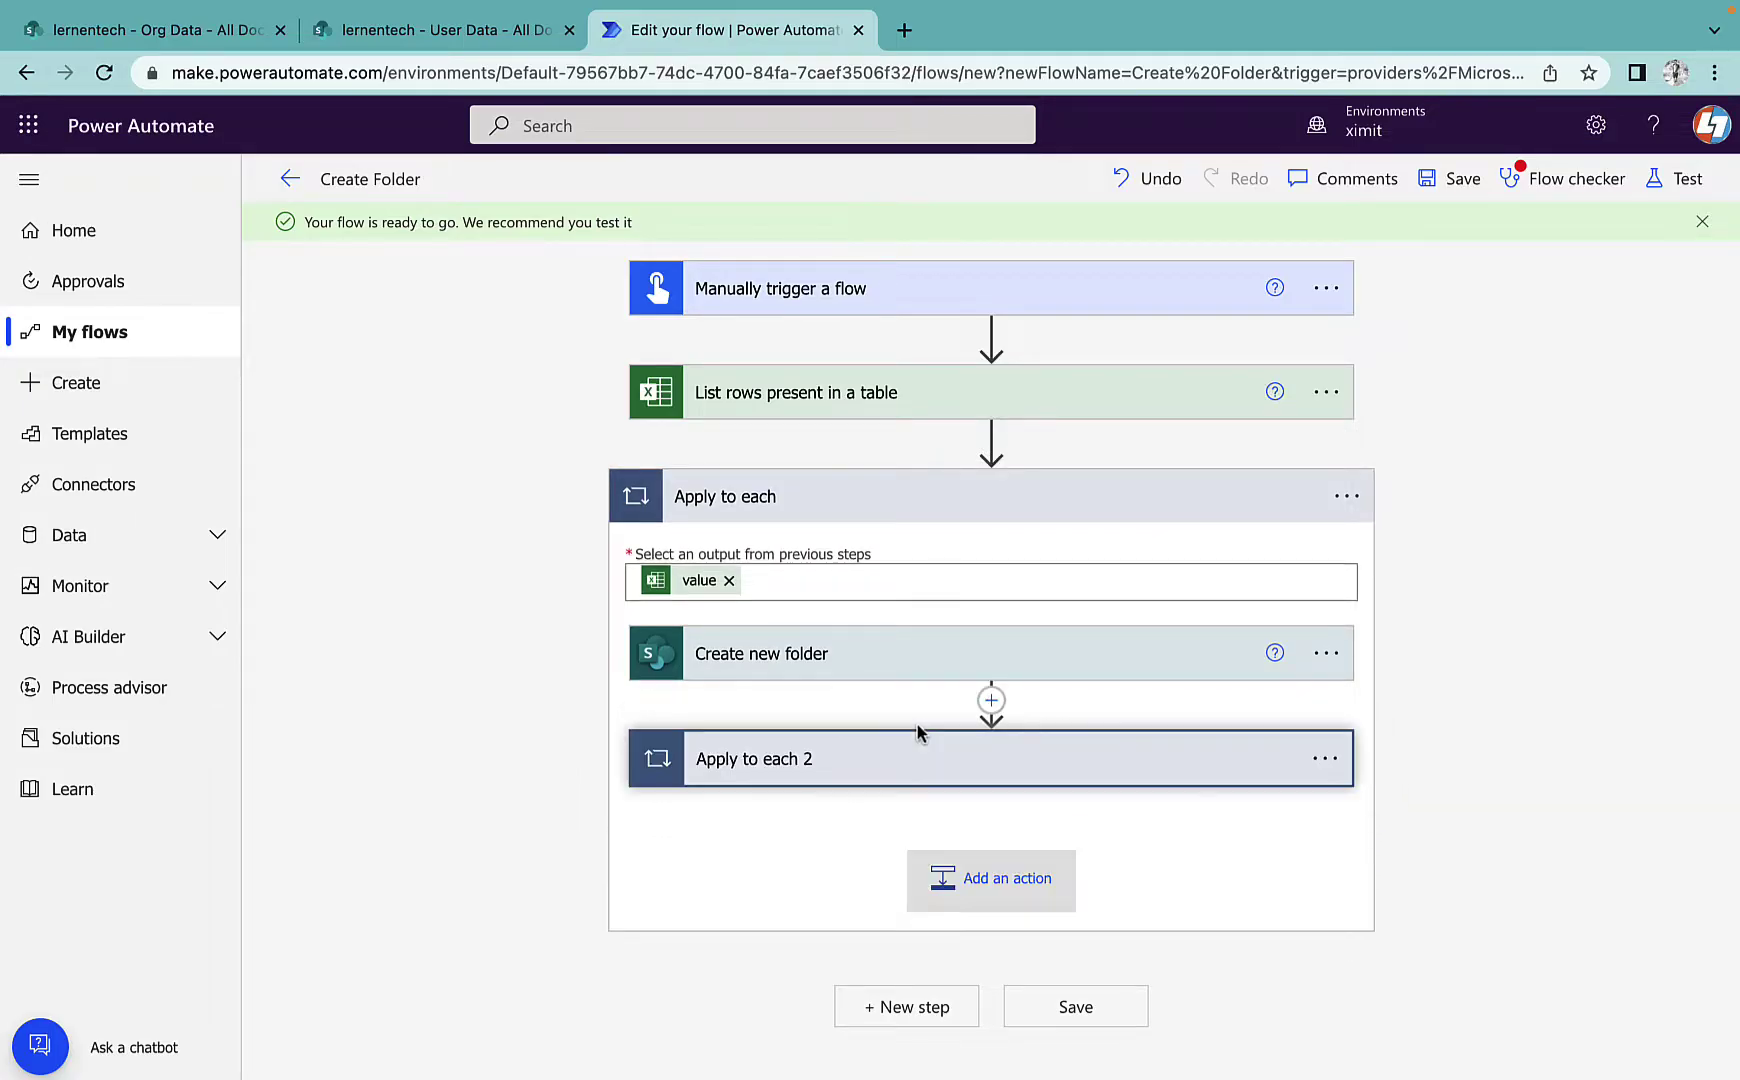
pyautogui.click(877, 772)
# Set Create new folder 2's folder path to the Title output of the first Create new folder
pyautogui.scroll(-4, 924, 755)
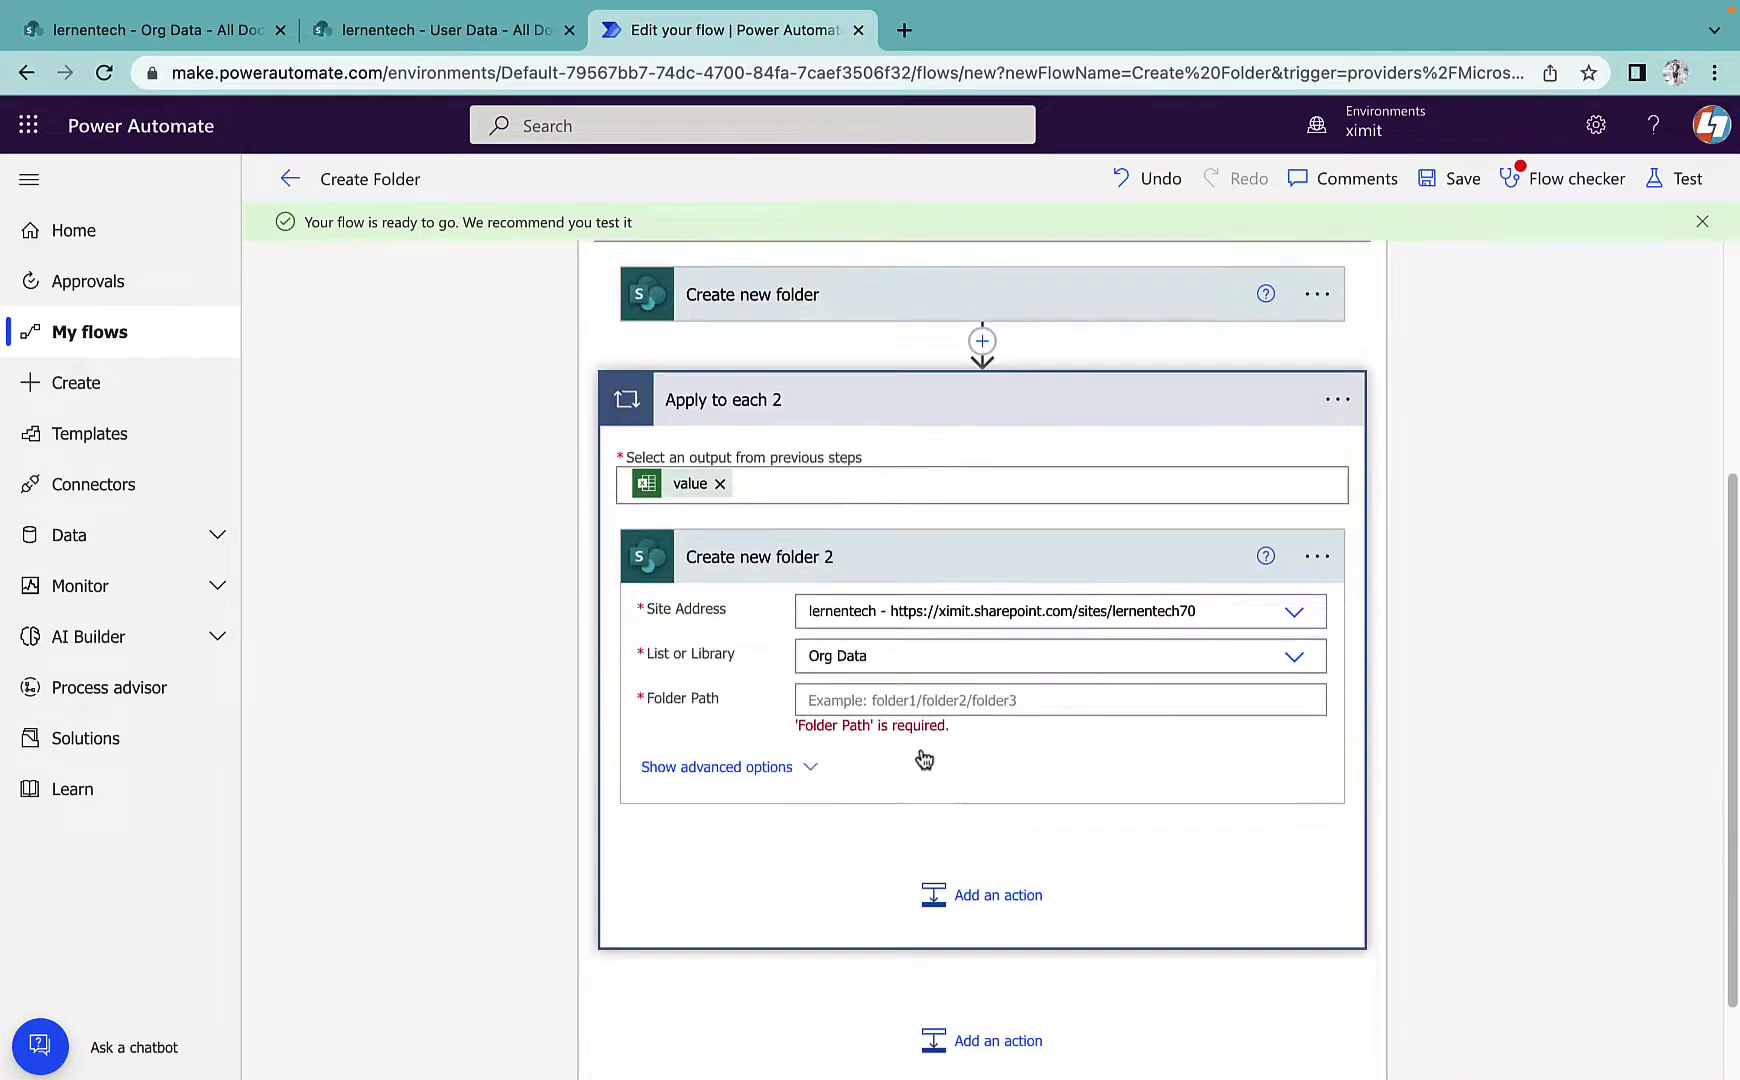
pyautogui.click(845, 700)
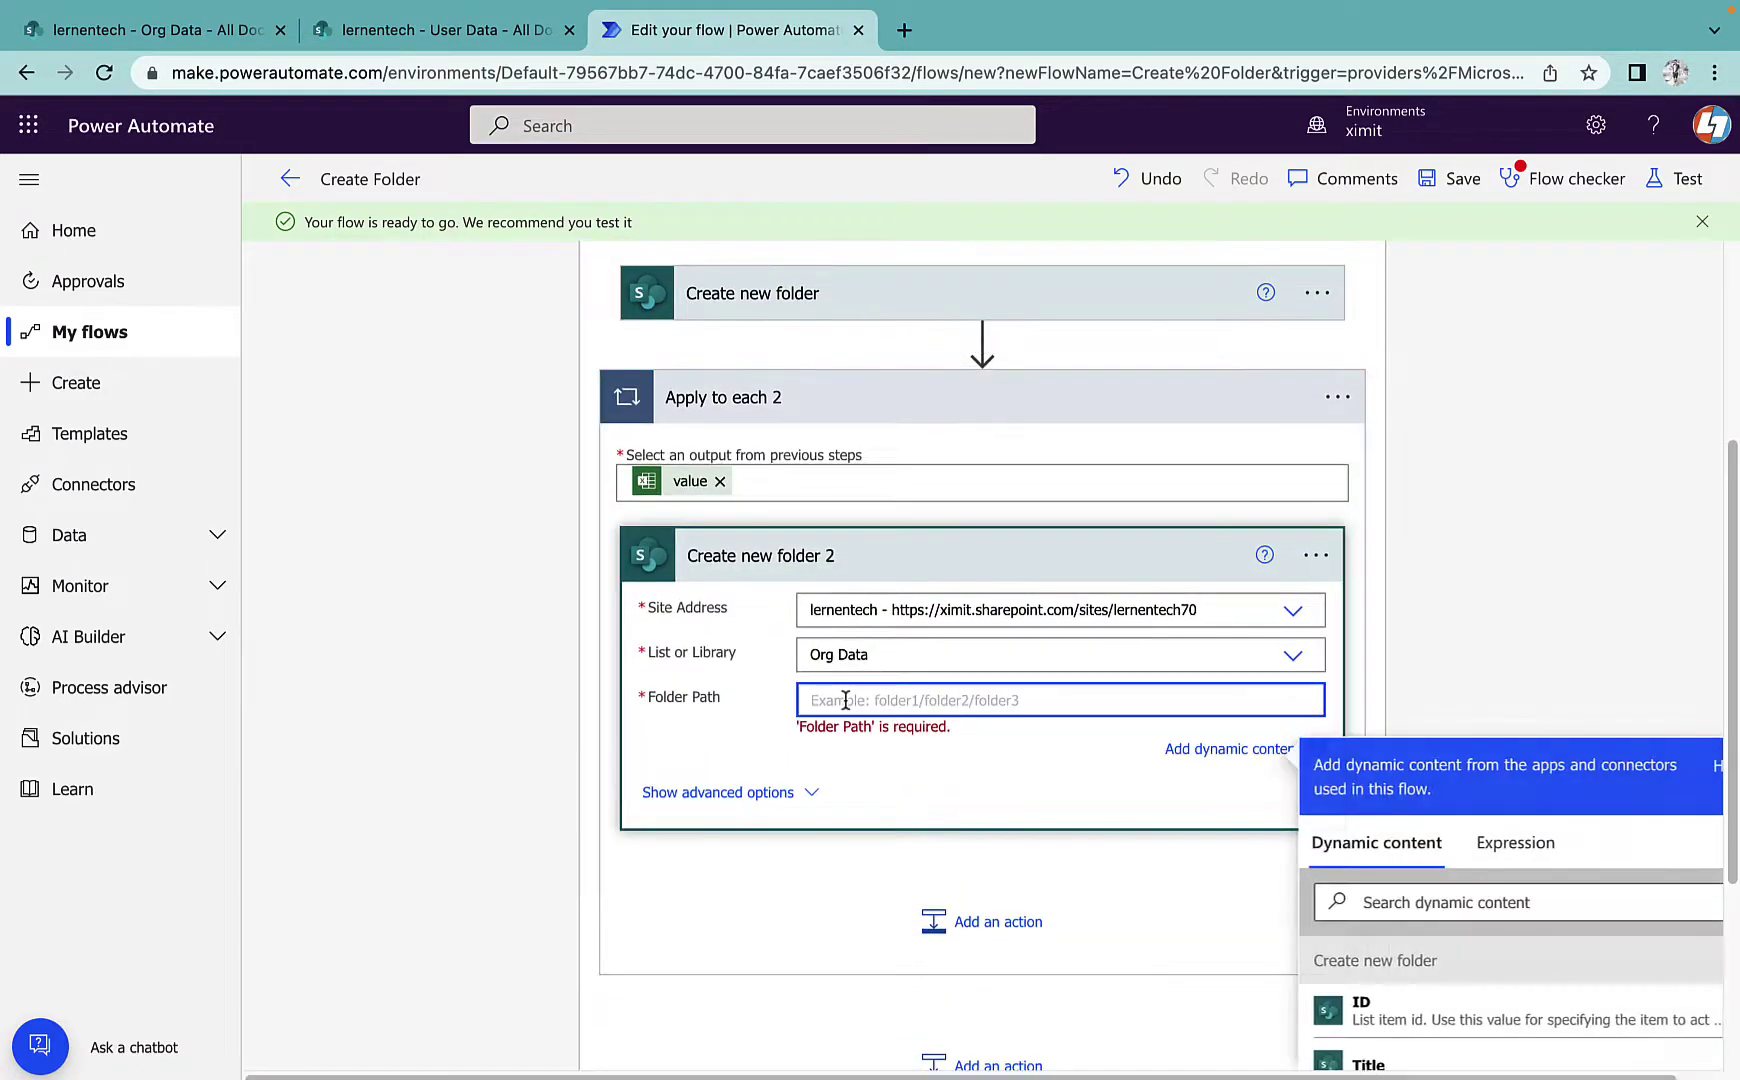
pyautogui.moveTo(1731, 710); pyautogui.dragTo(1730, 828)
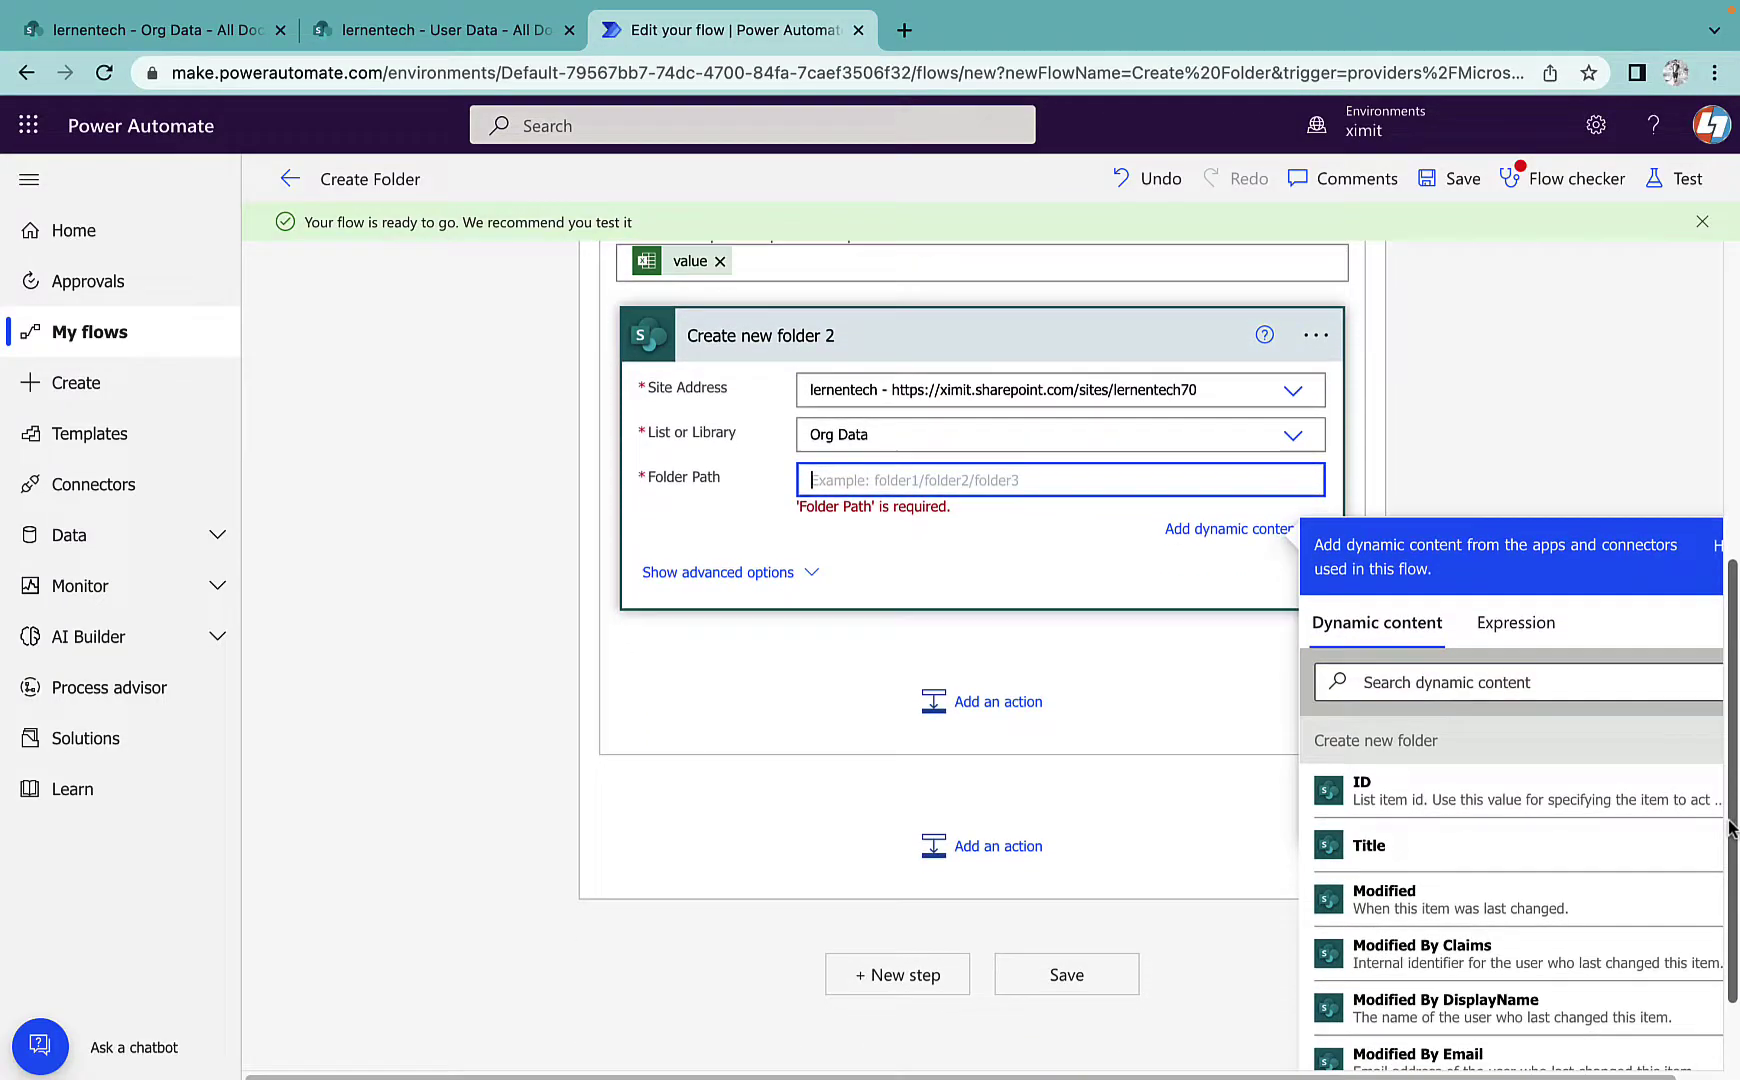
pyautogui.click(1393, 850)
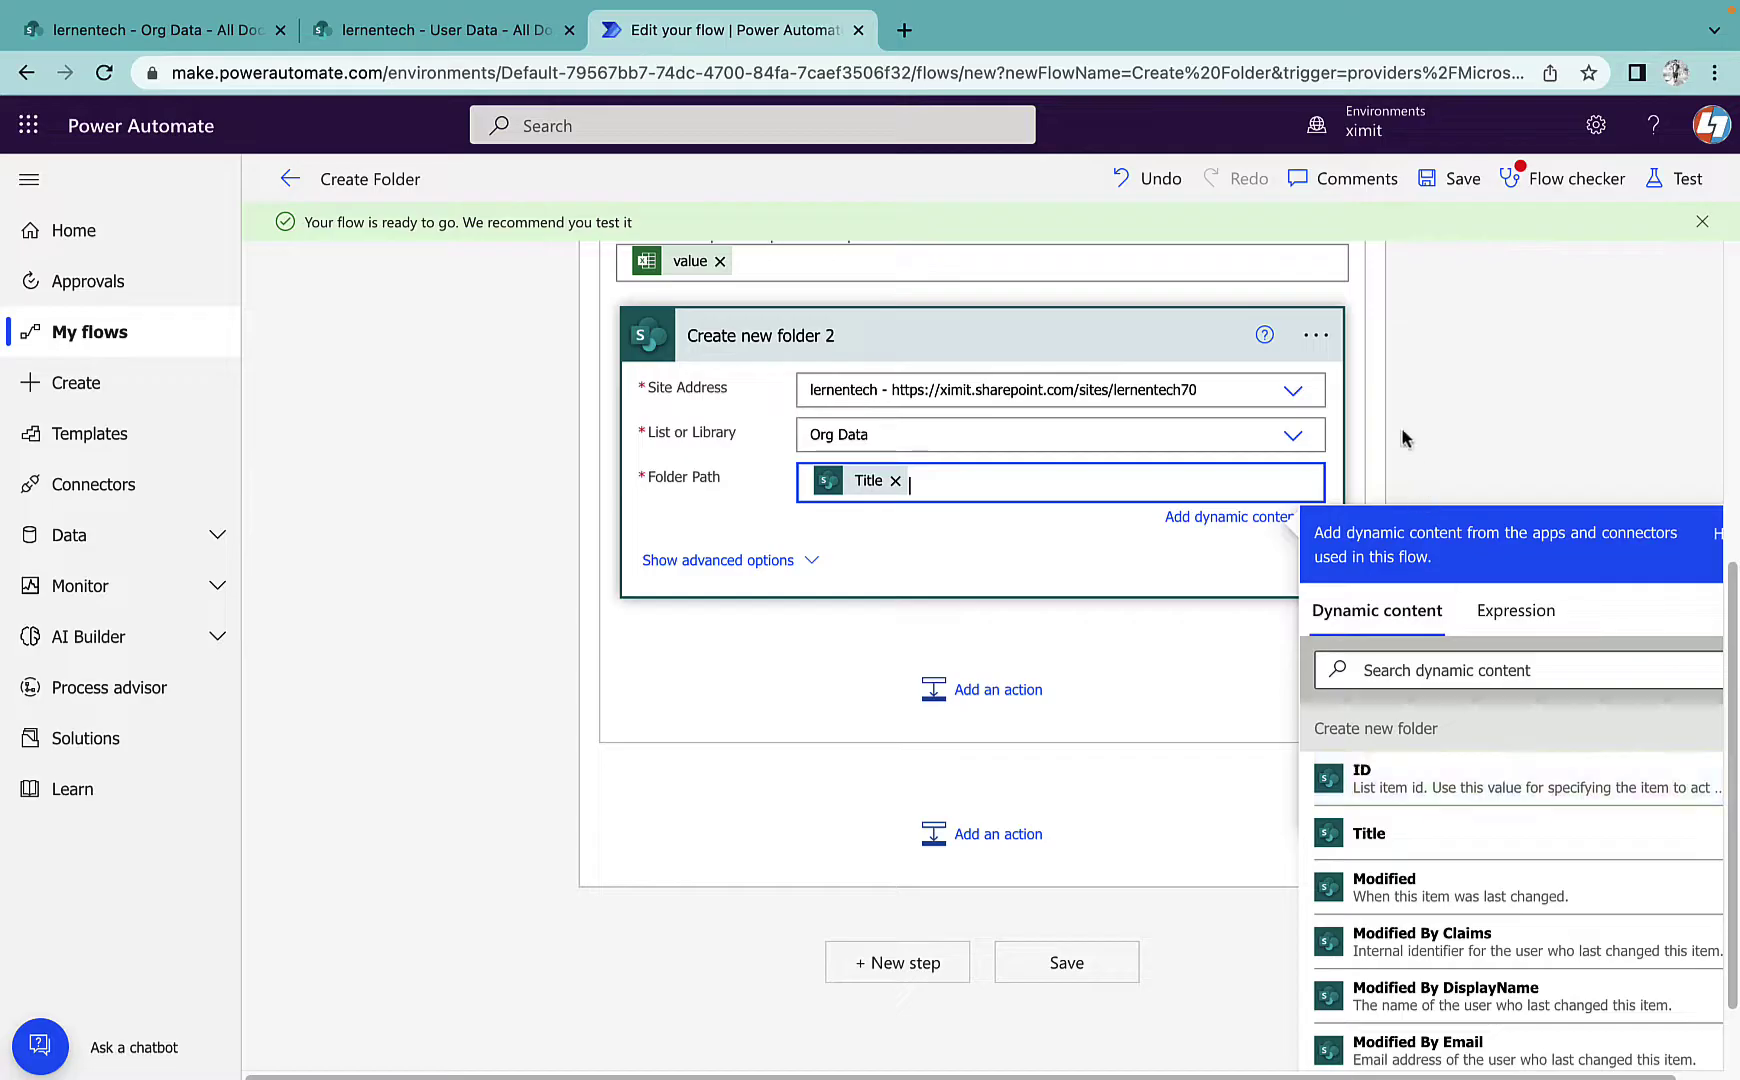
pyautogui.click(1662, 404)
pyautogui.scroll(4, 1314, 416)
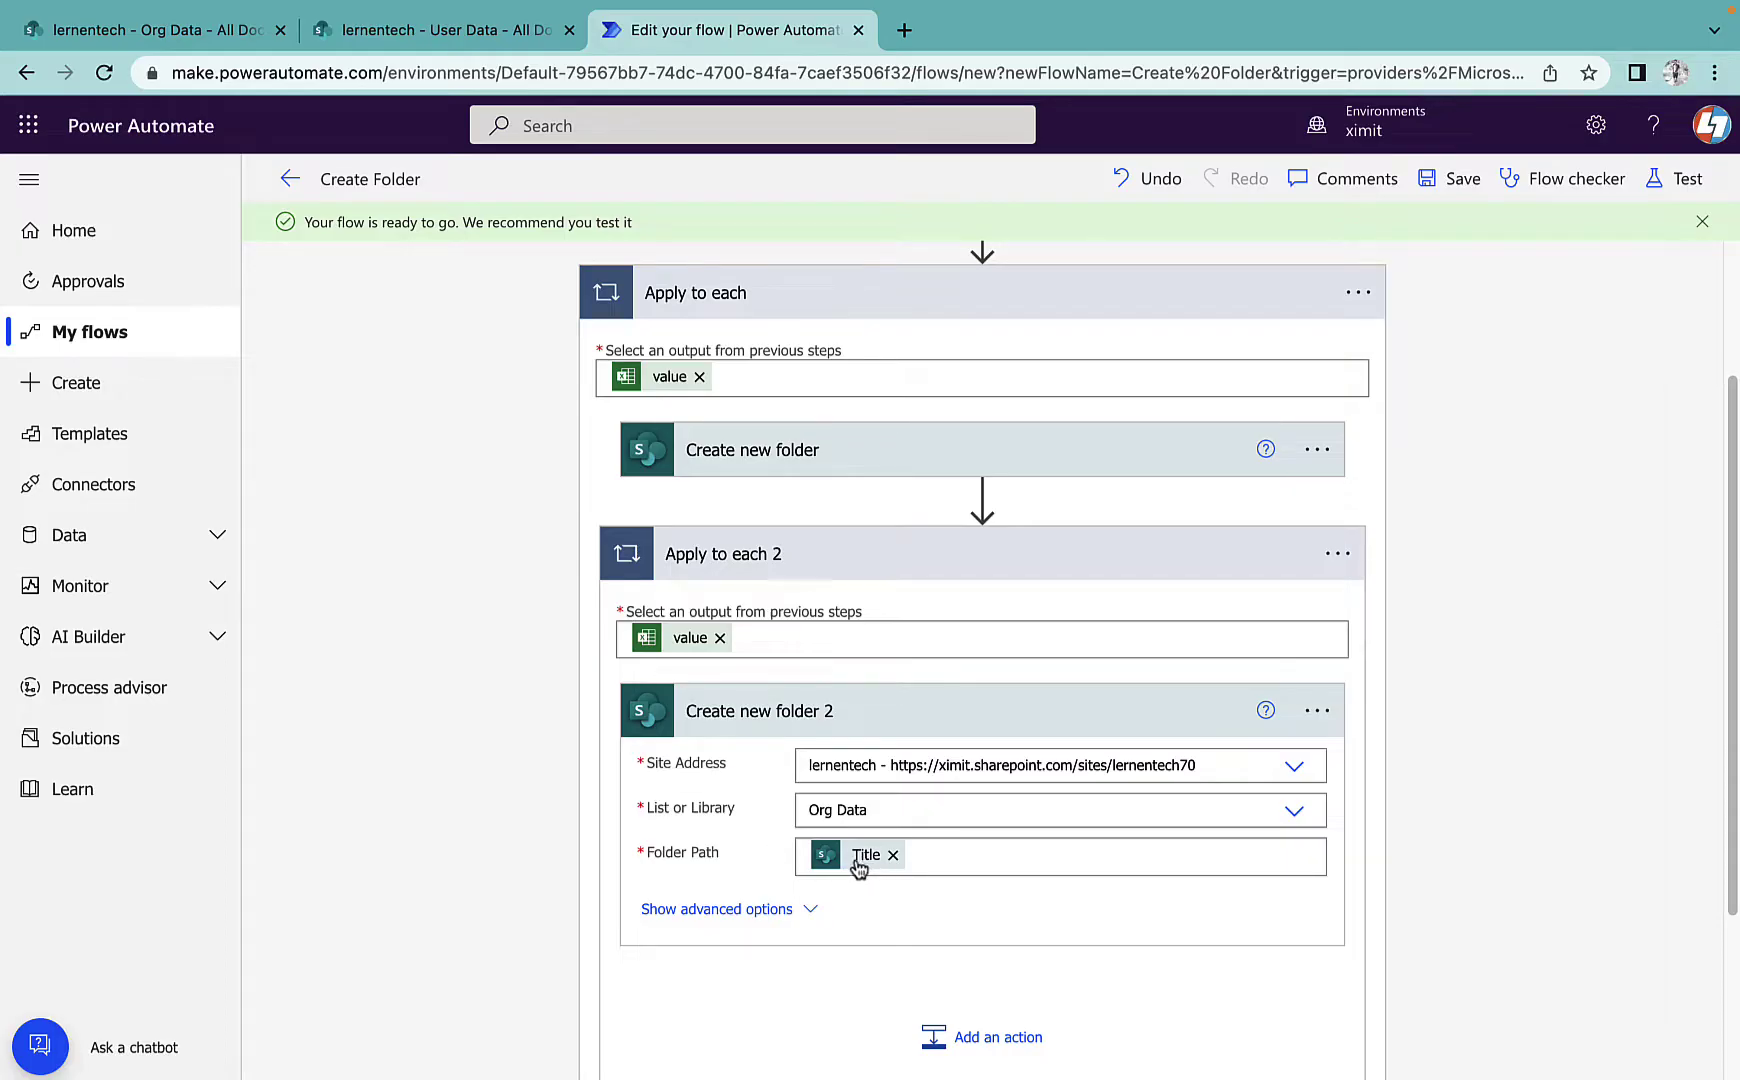
pyautogui.moveTo(856, 866)
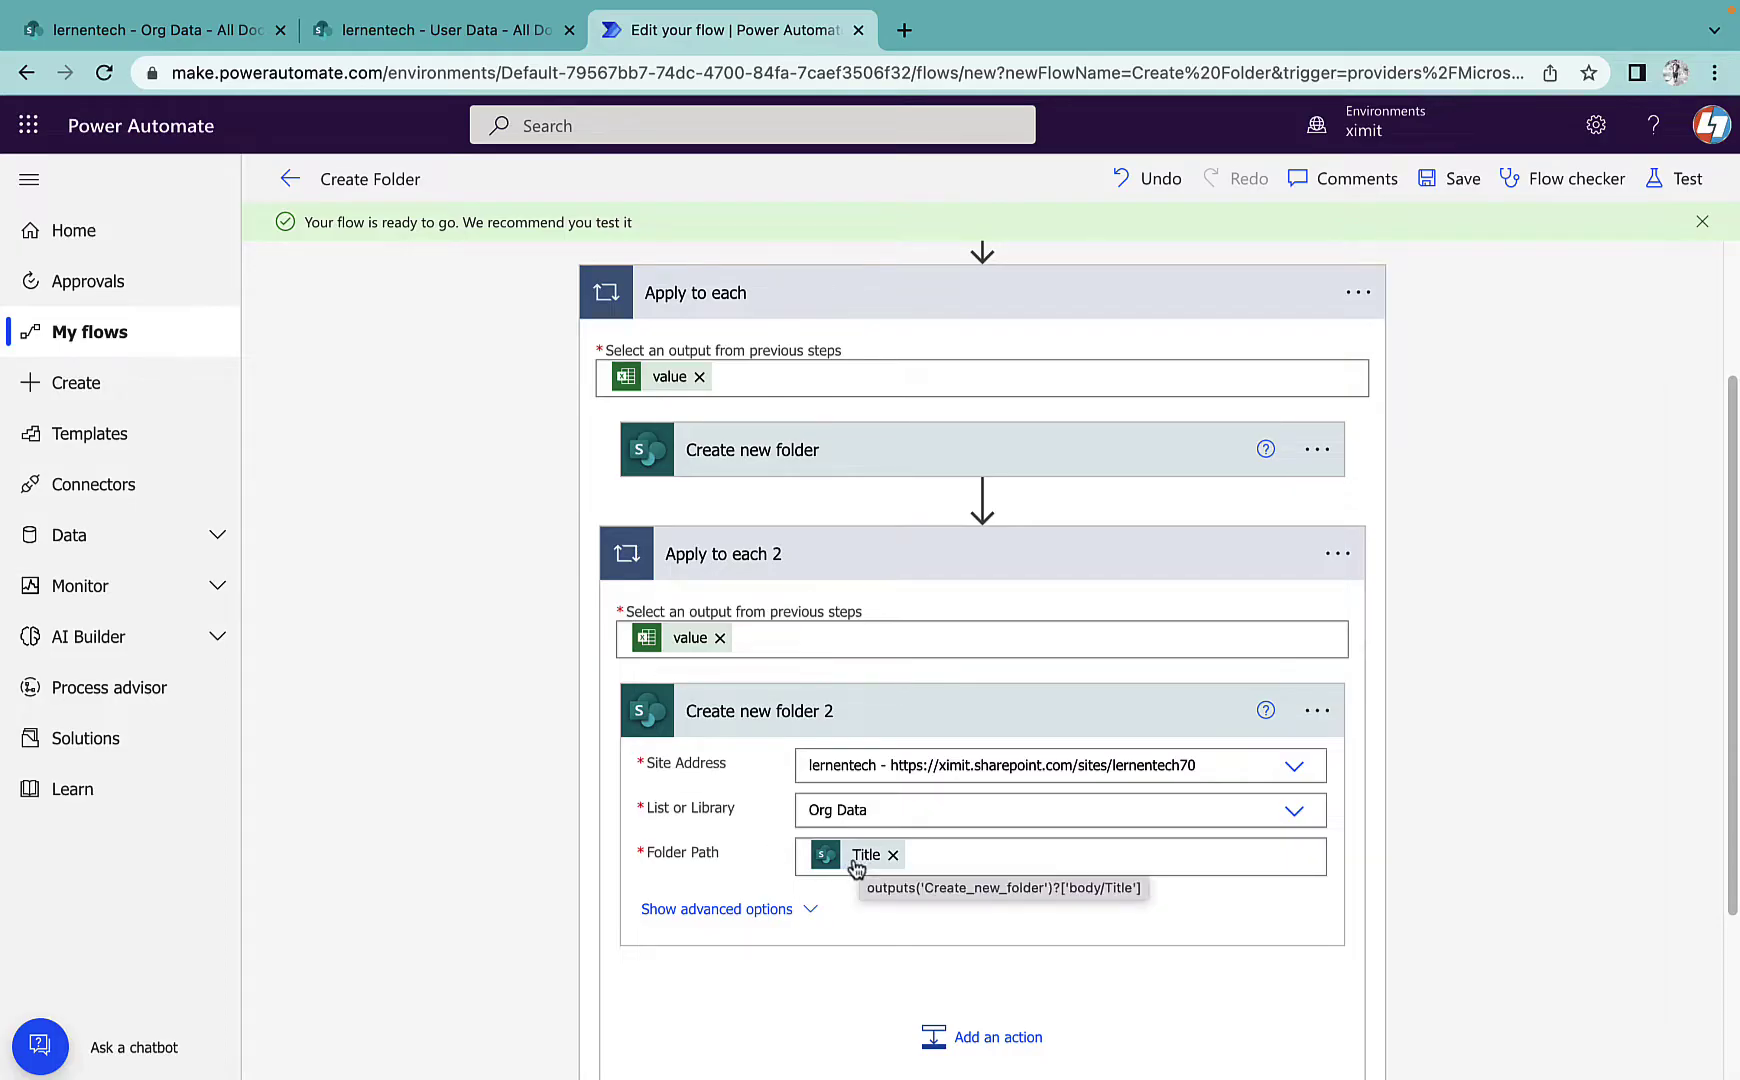
# Extend the folder path to 'Title / Department' using the Department column from List rows
pyautogui.click(914, 852)
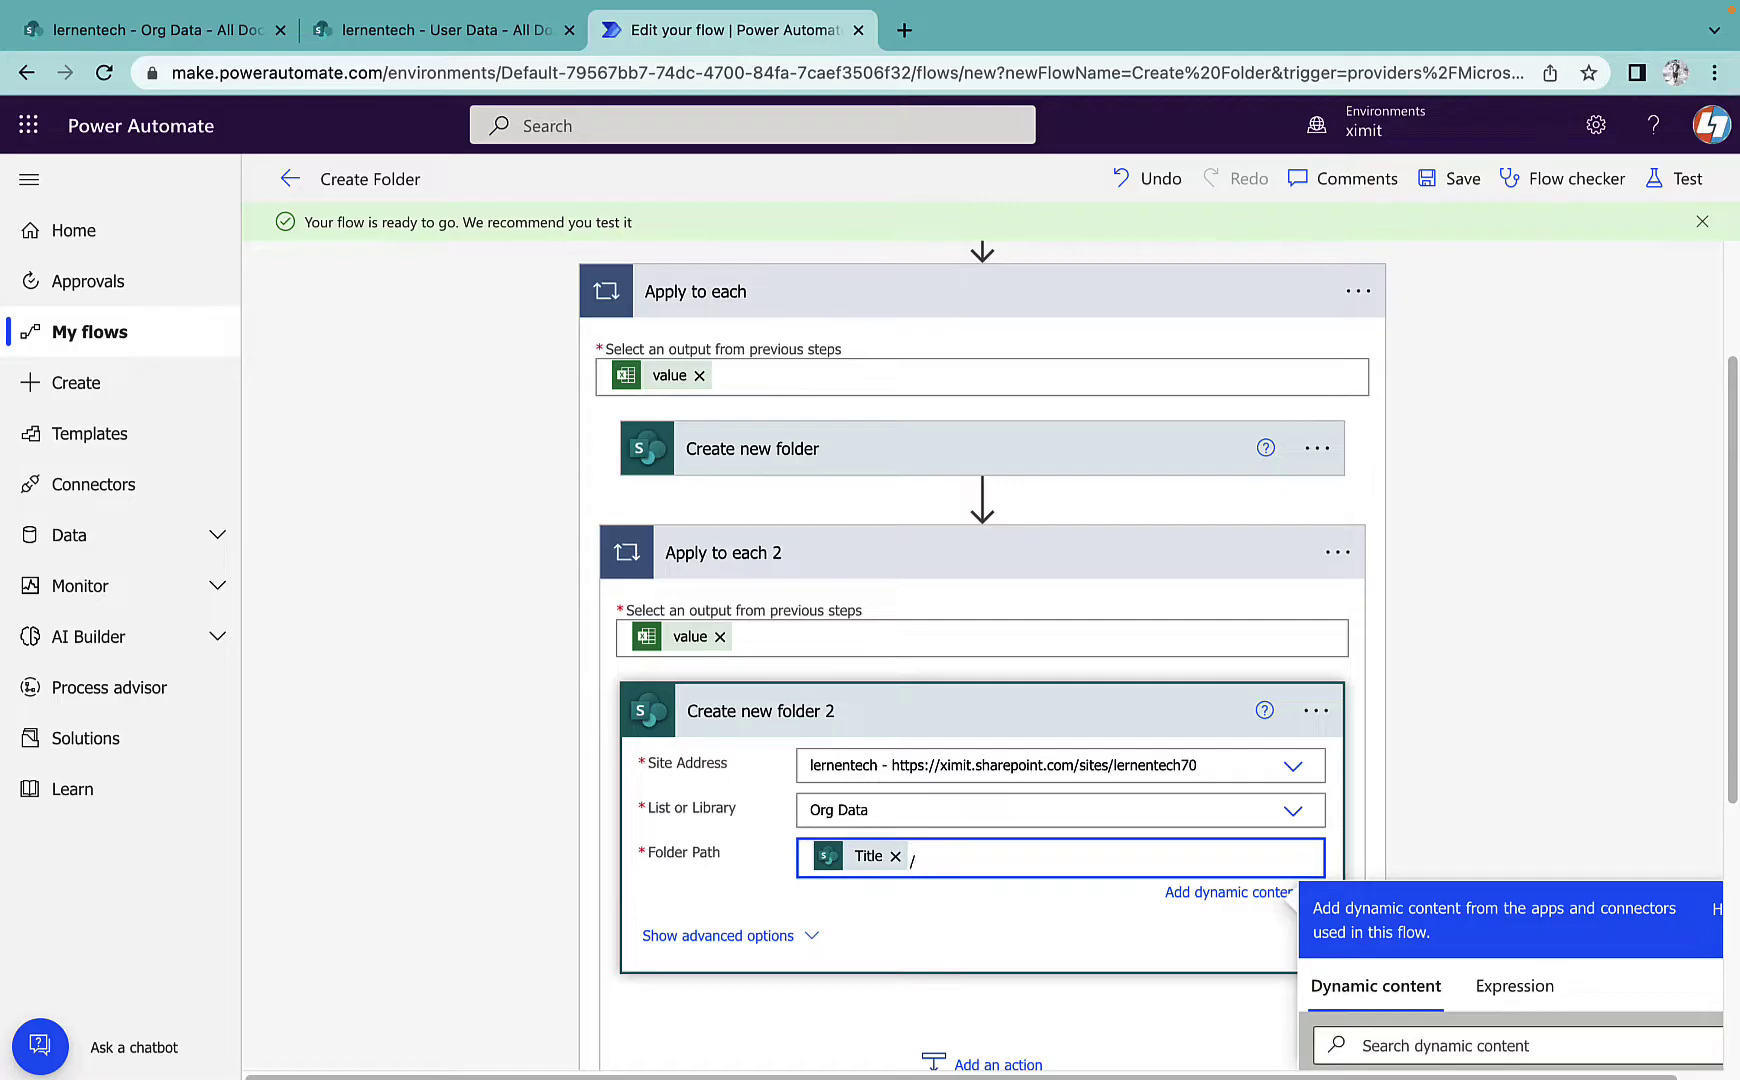
pyautogui.write('/')
pyautogui.scroll(-3, 1736, 822)
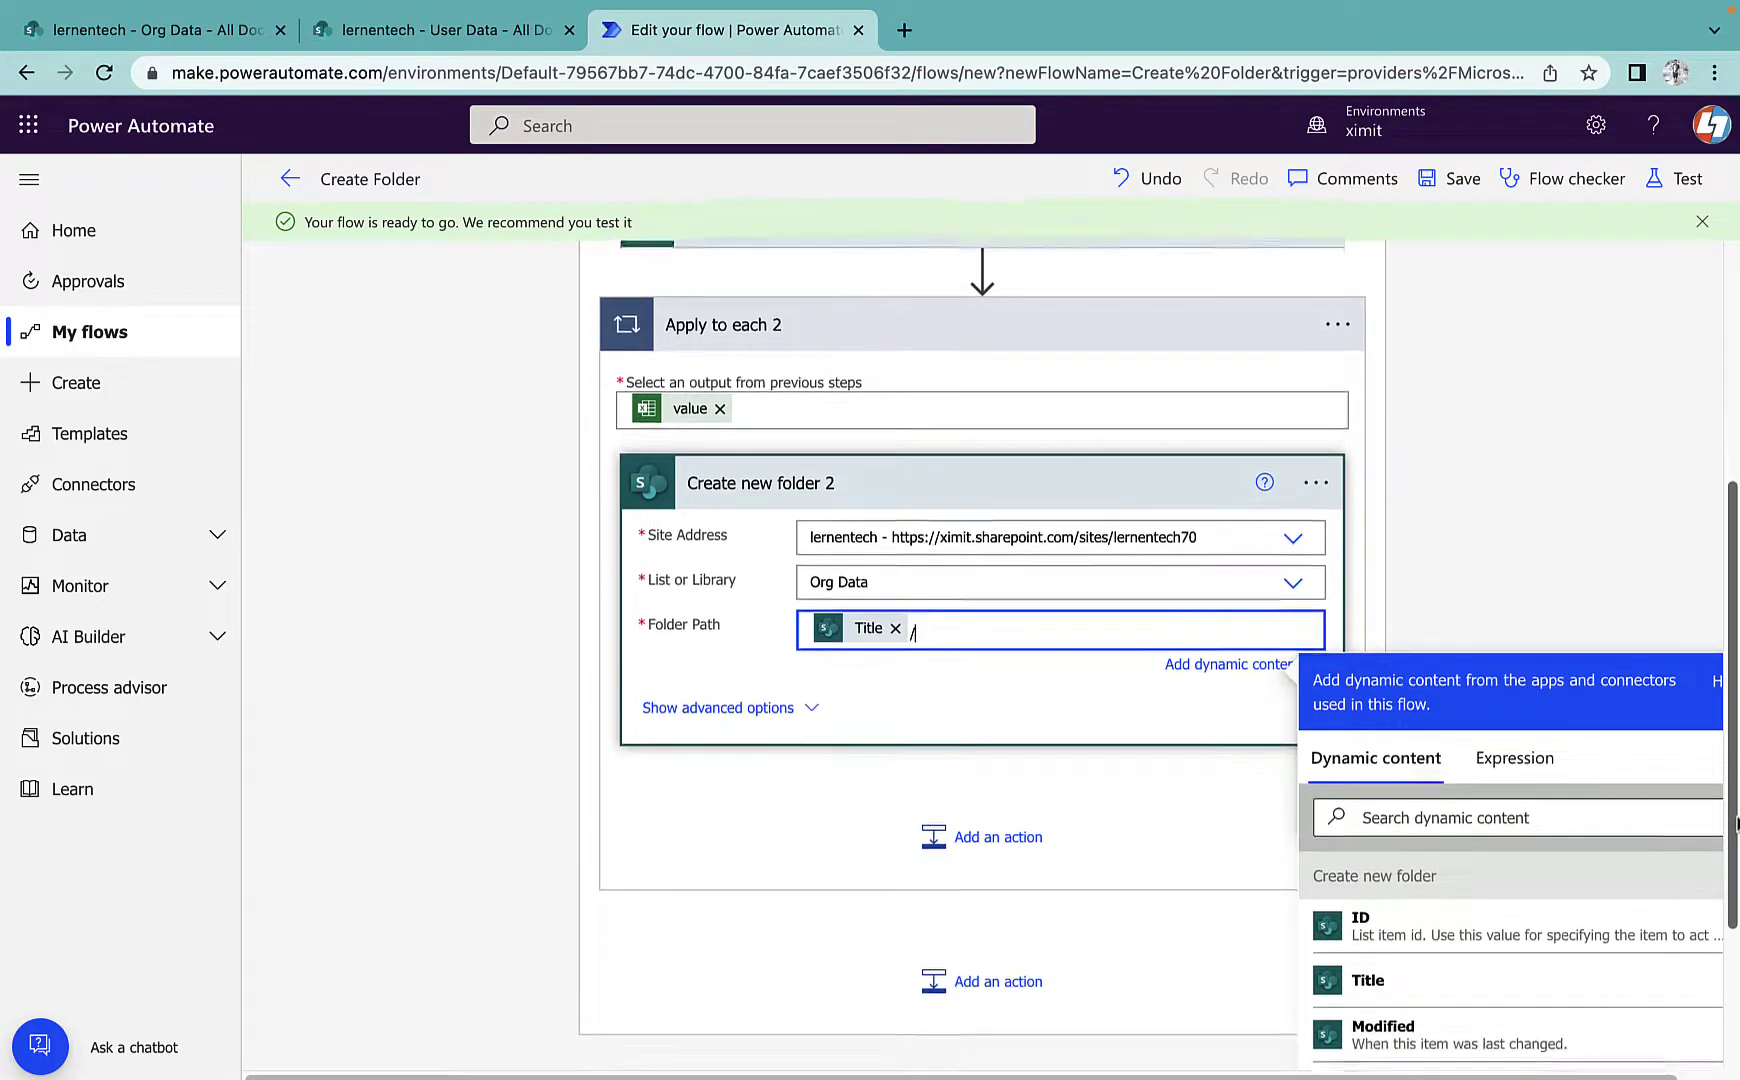
pyautogui.click(1514, 785)
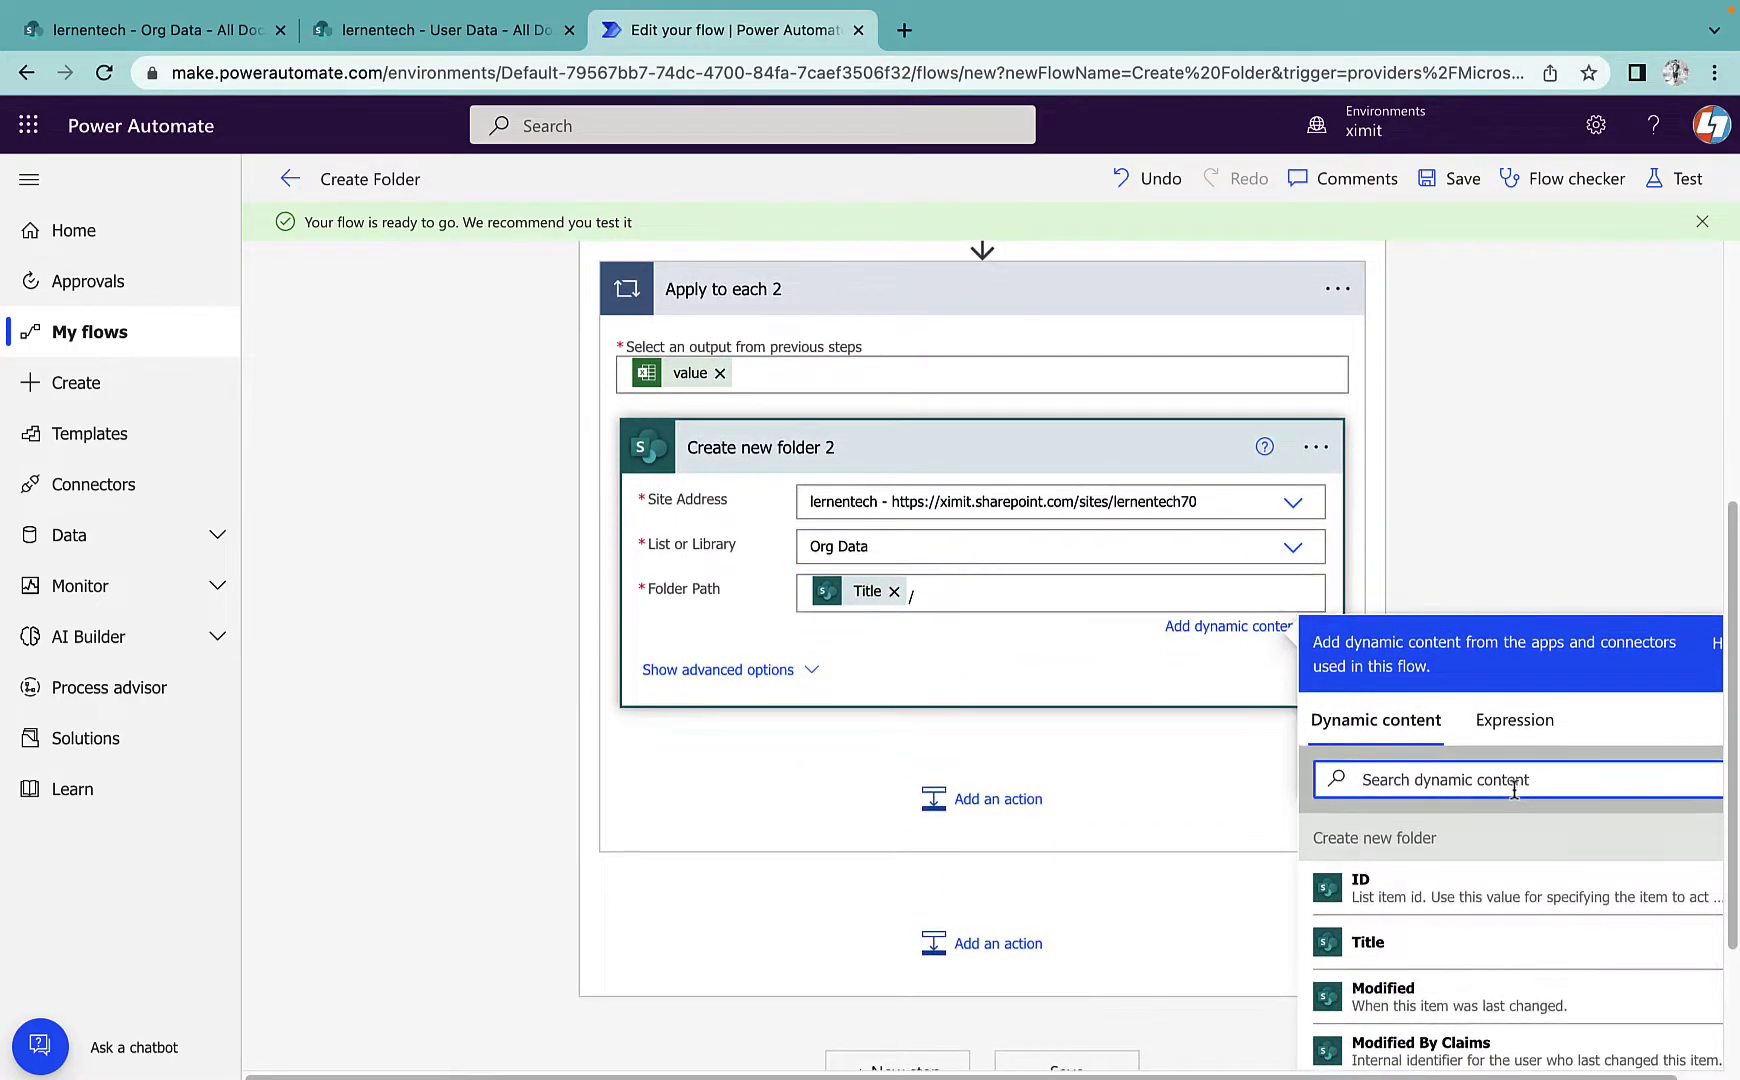
pyautogui.write('dep')
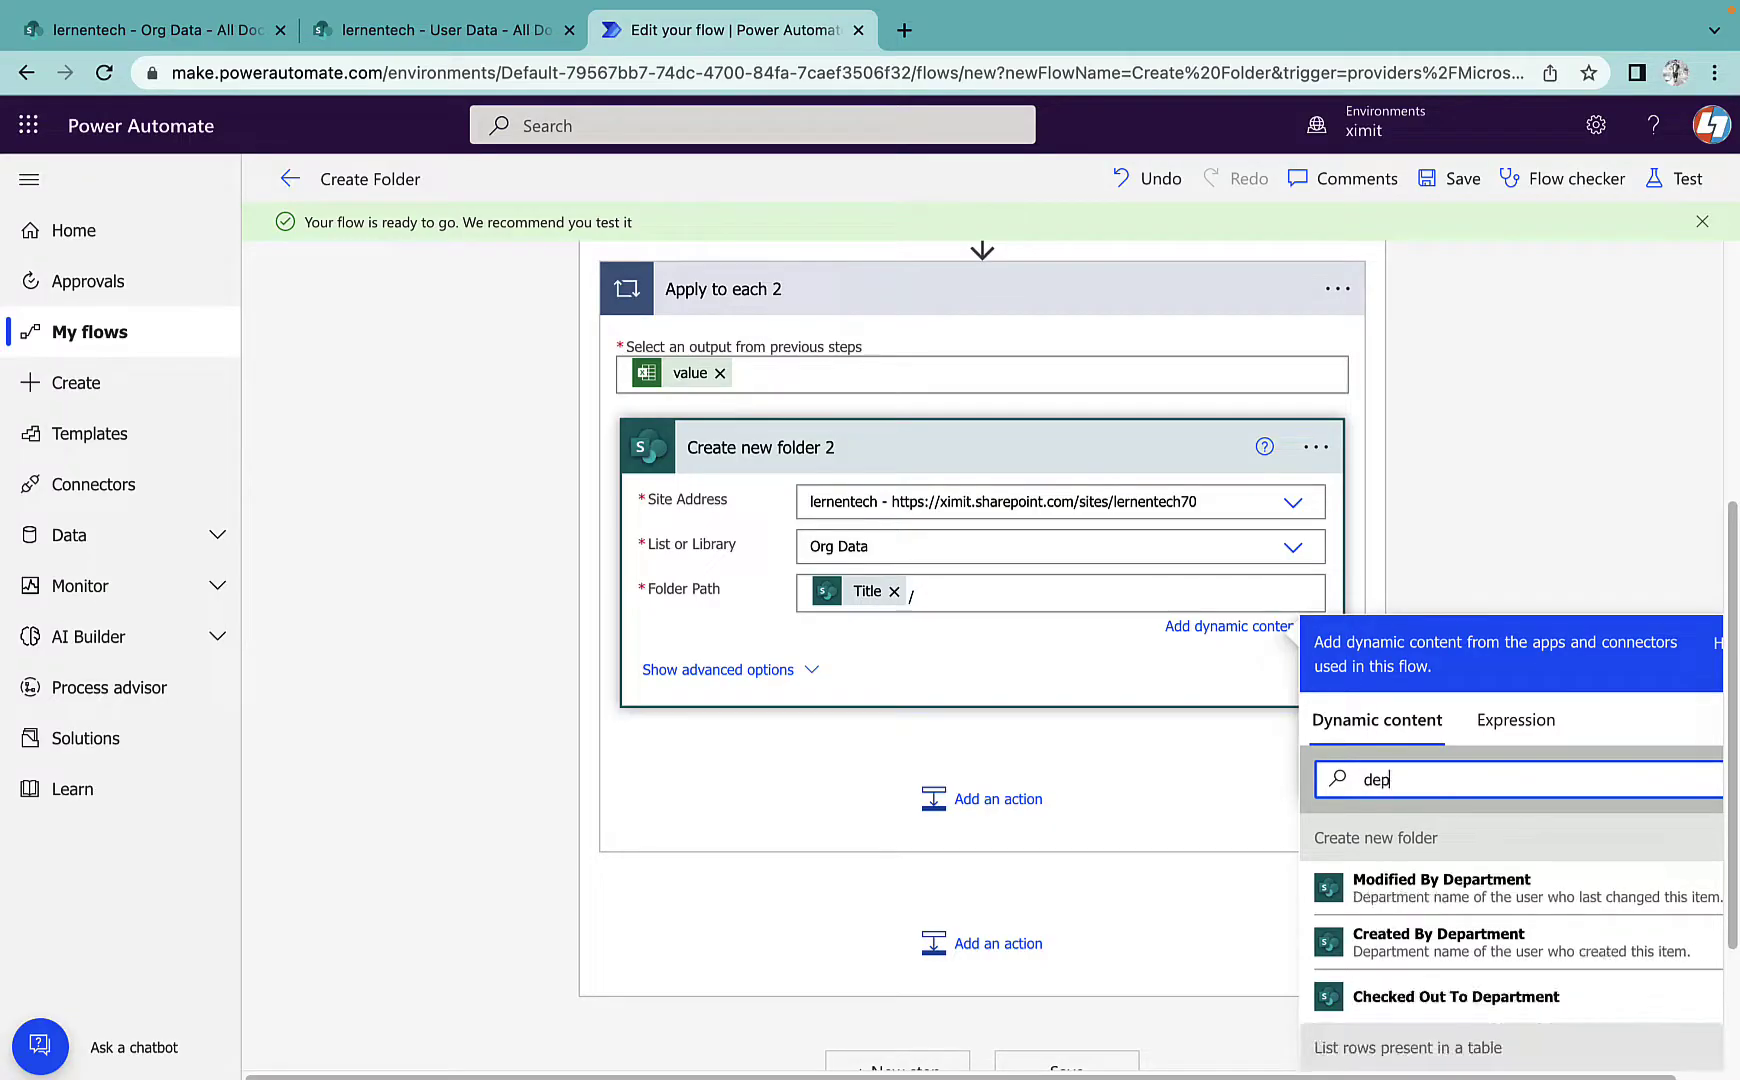
pyautogui.scroll(-3, 1591, 789)
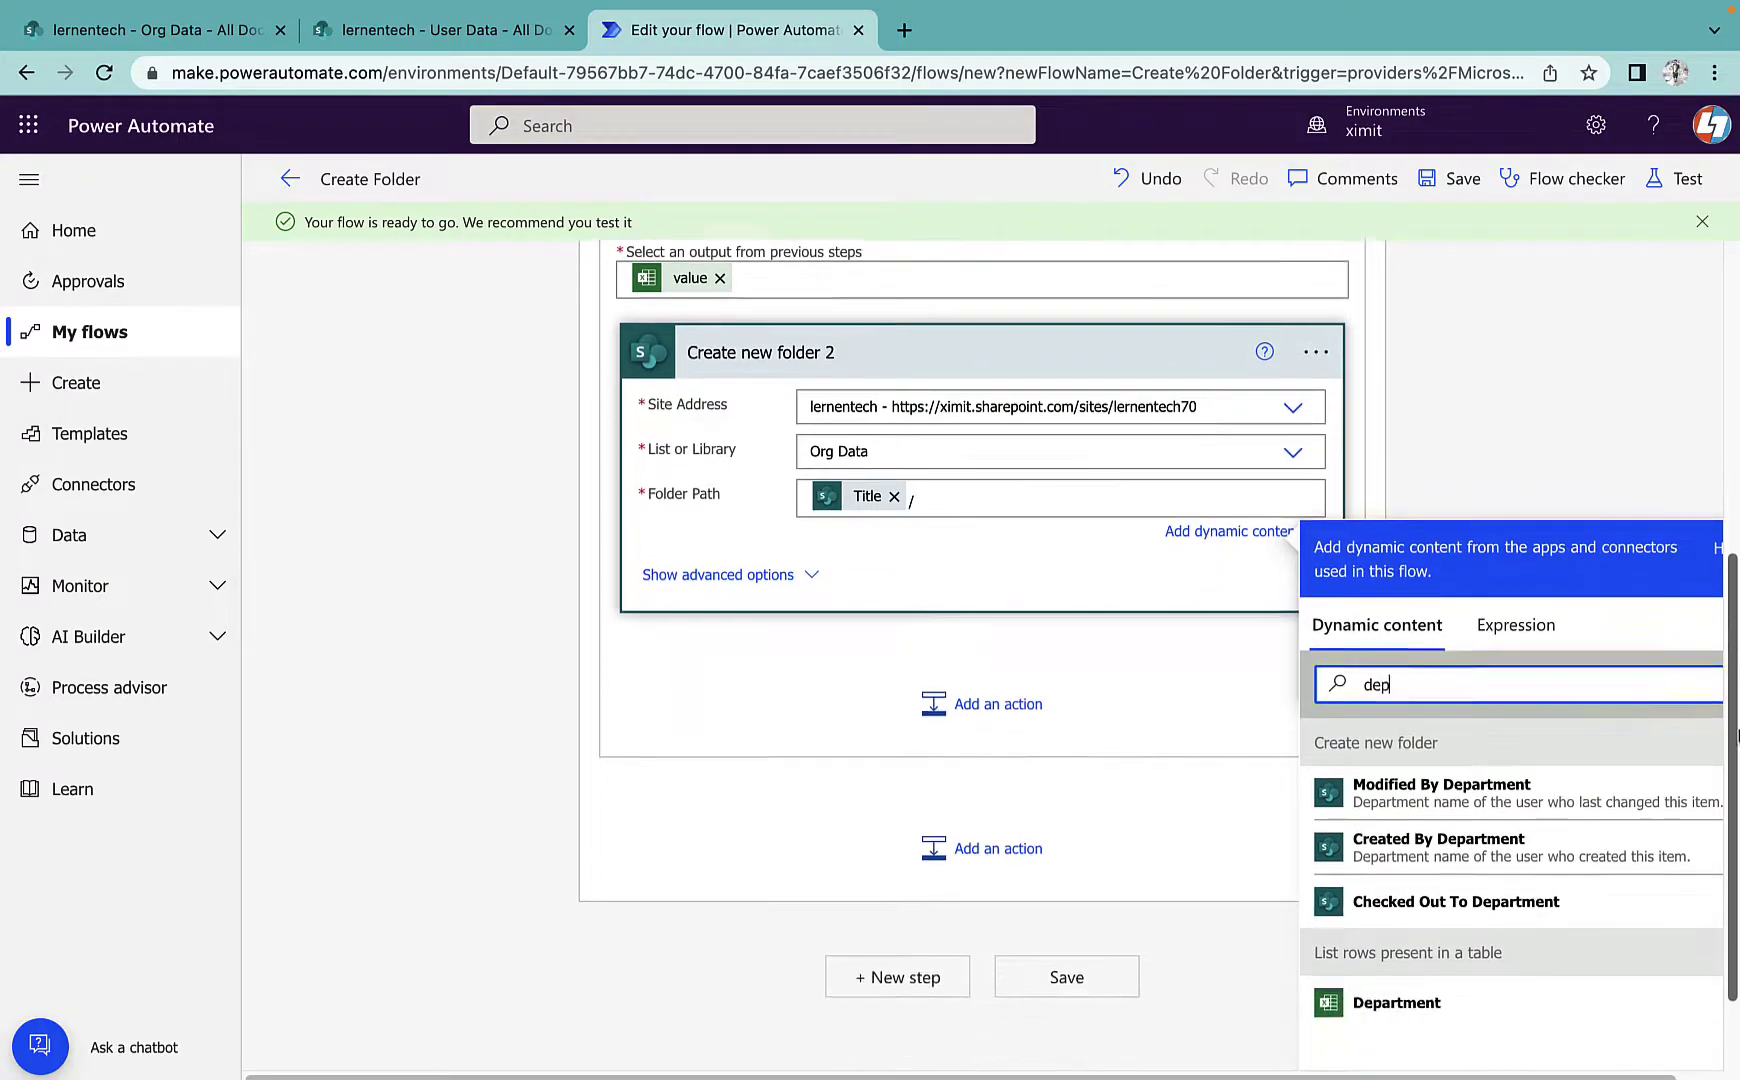
pyautogui.click(1425, 990)
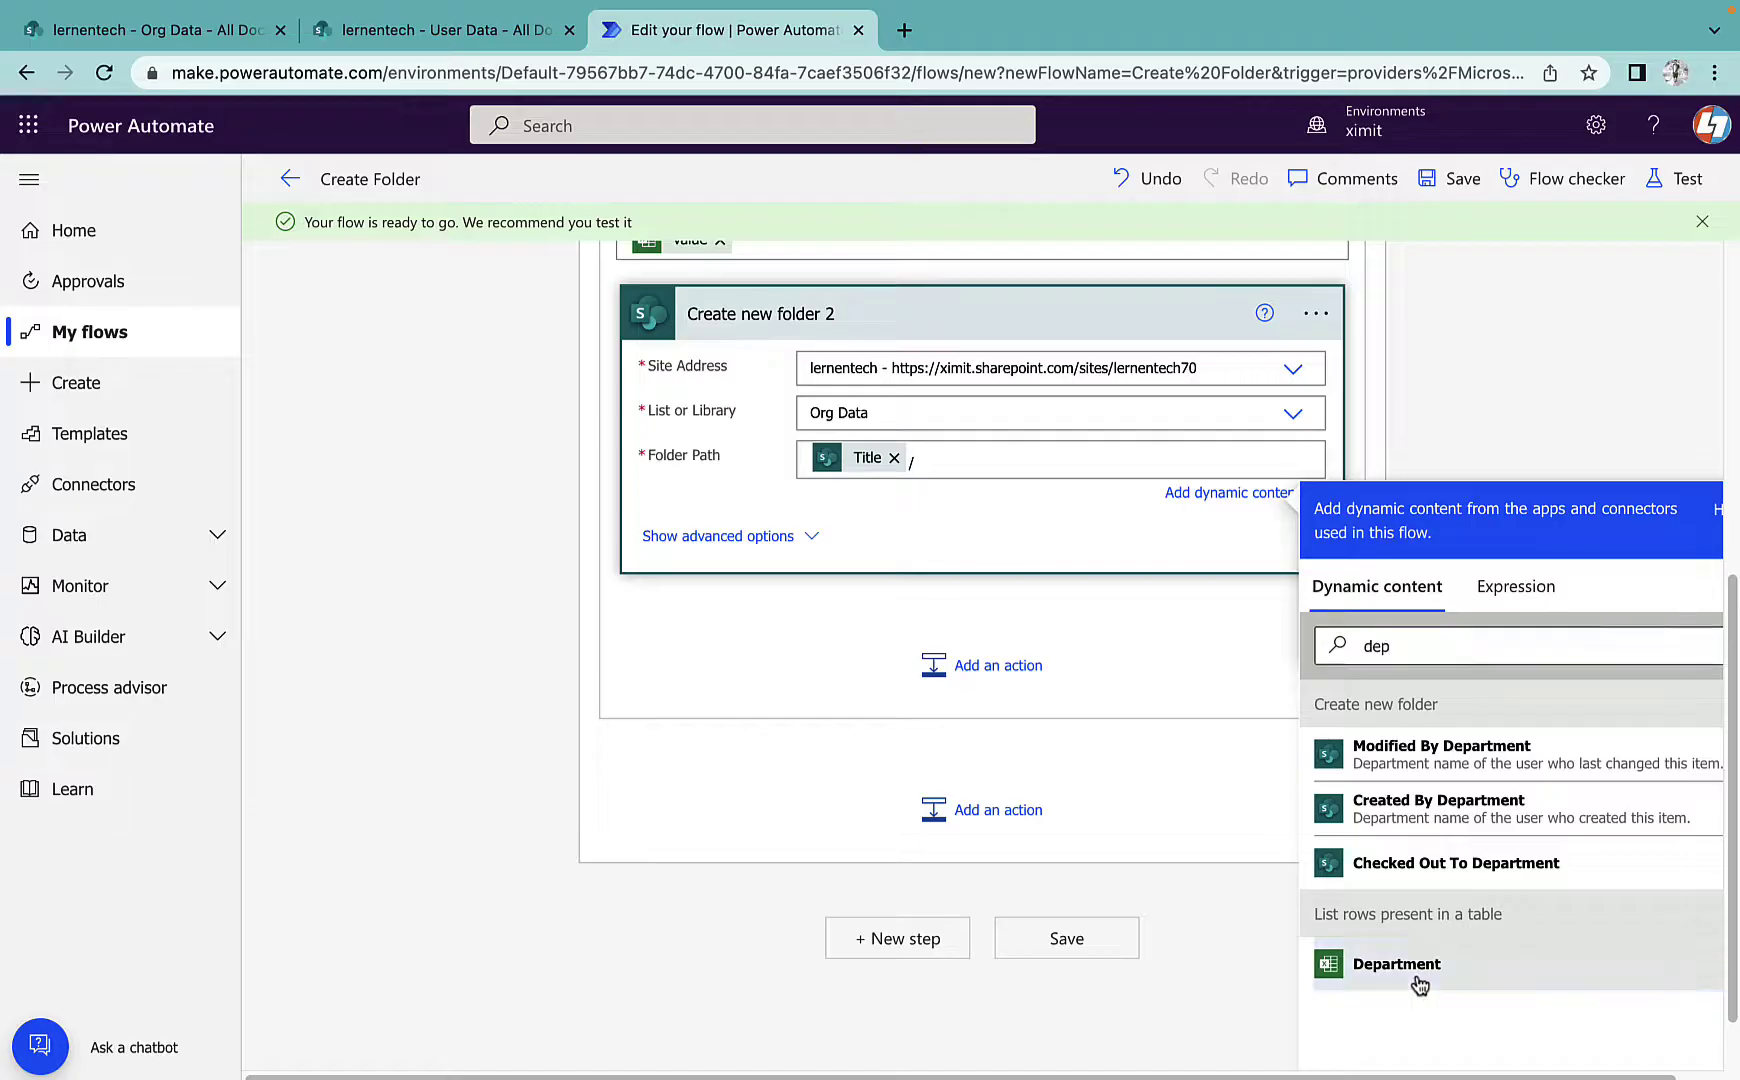
pyautogui.click(1545, 396)
pyautogui.scroll(4, 1545, 396)
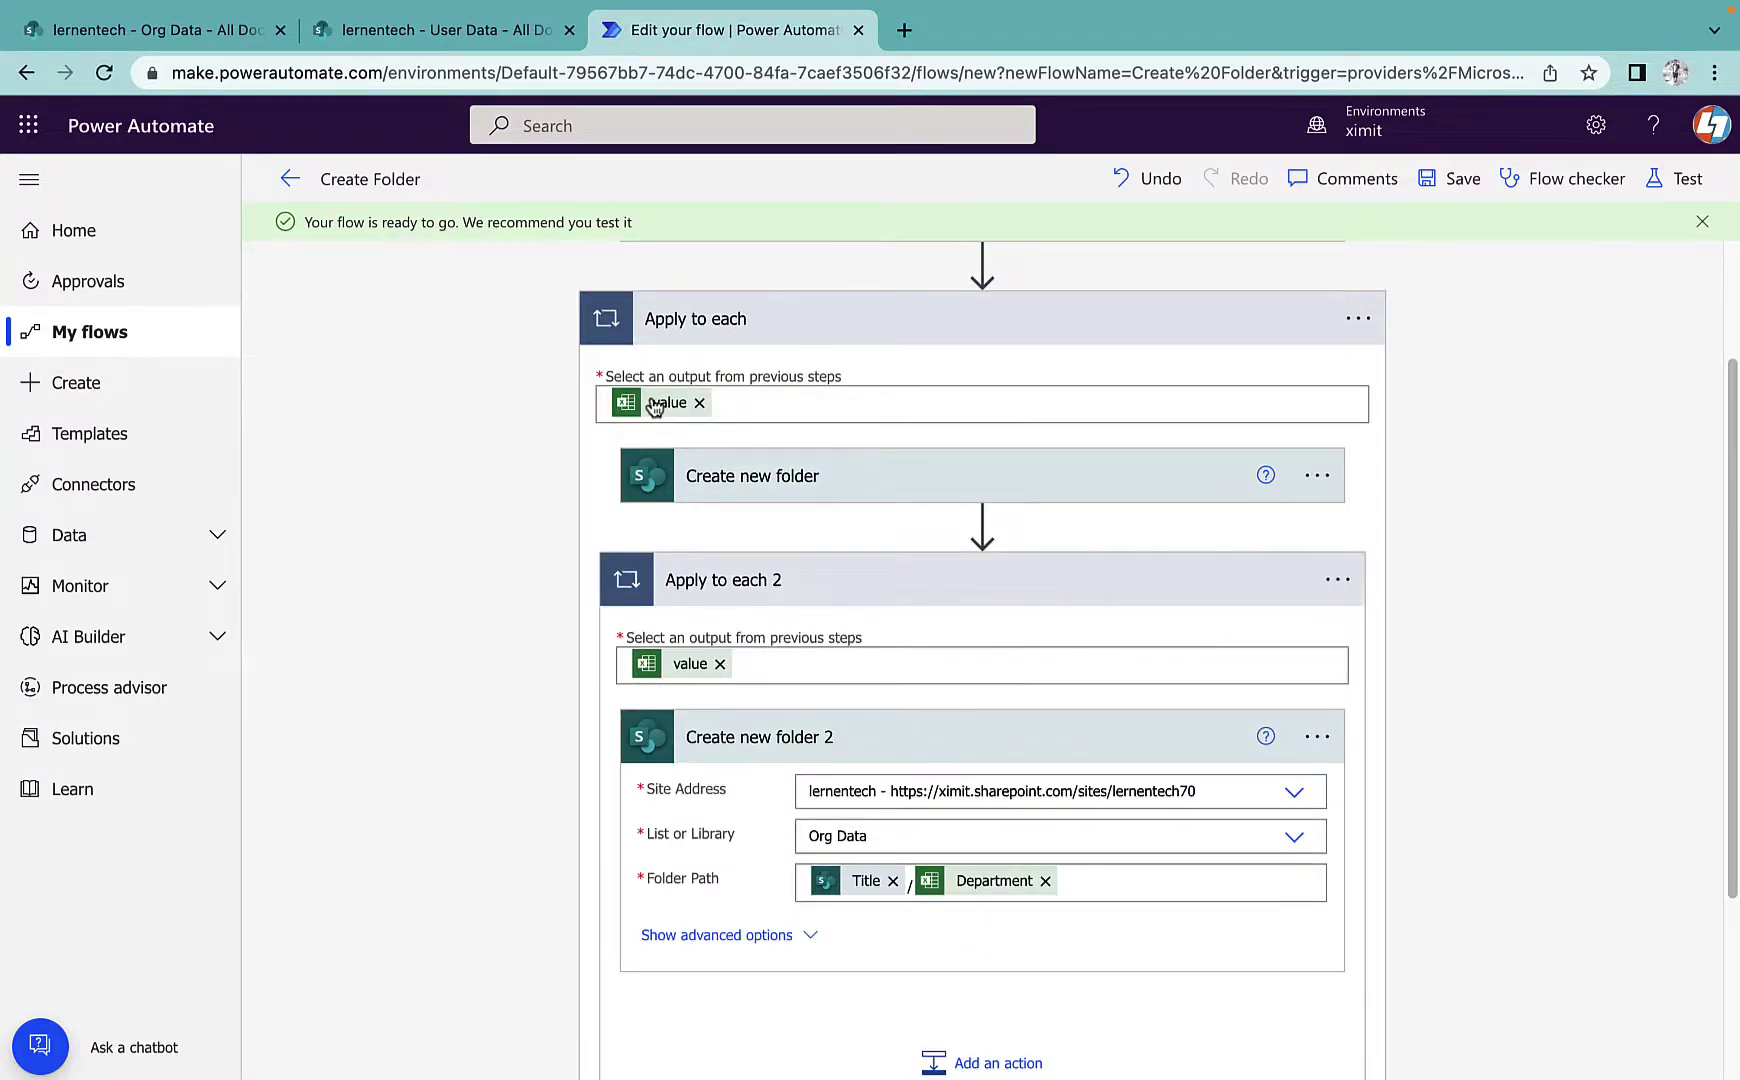
pyautogui.moveTo(657, 407)
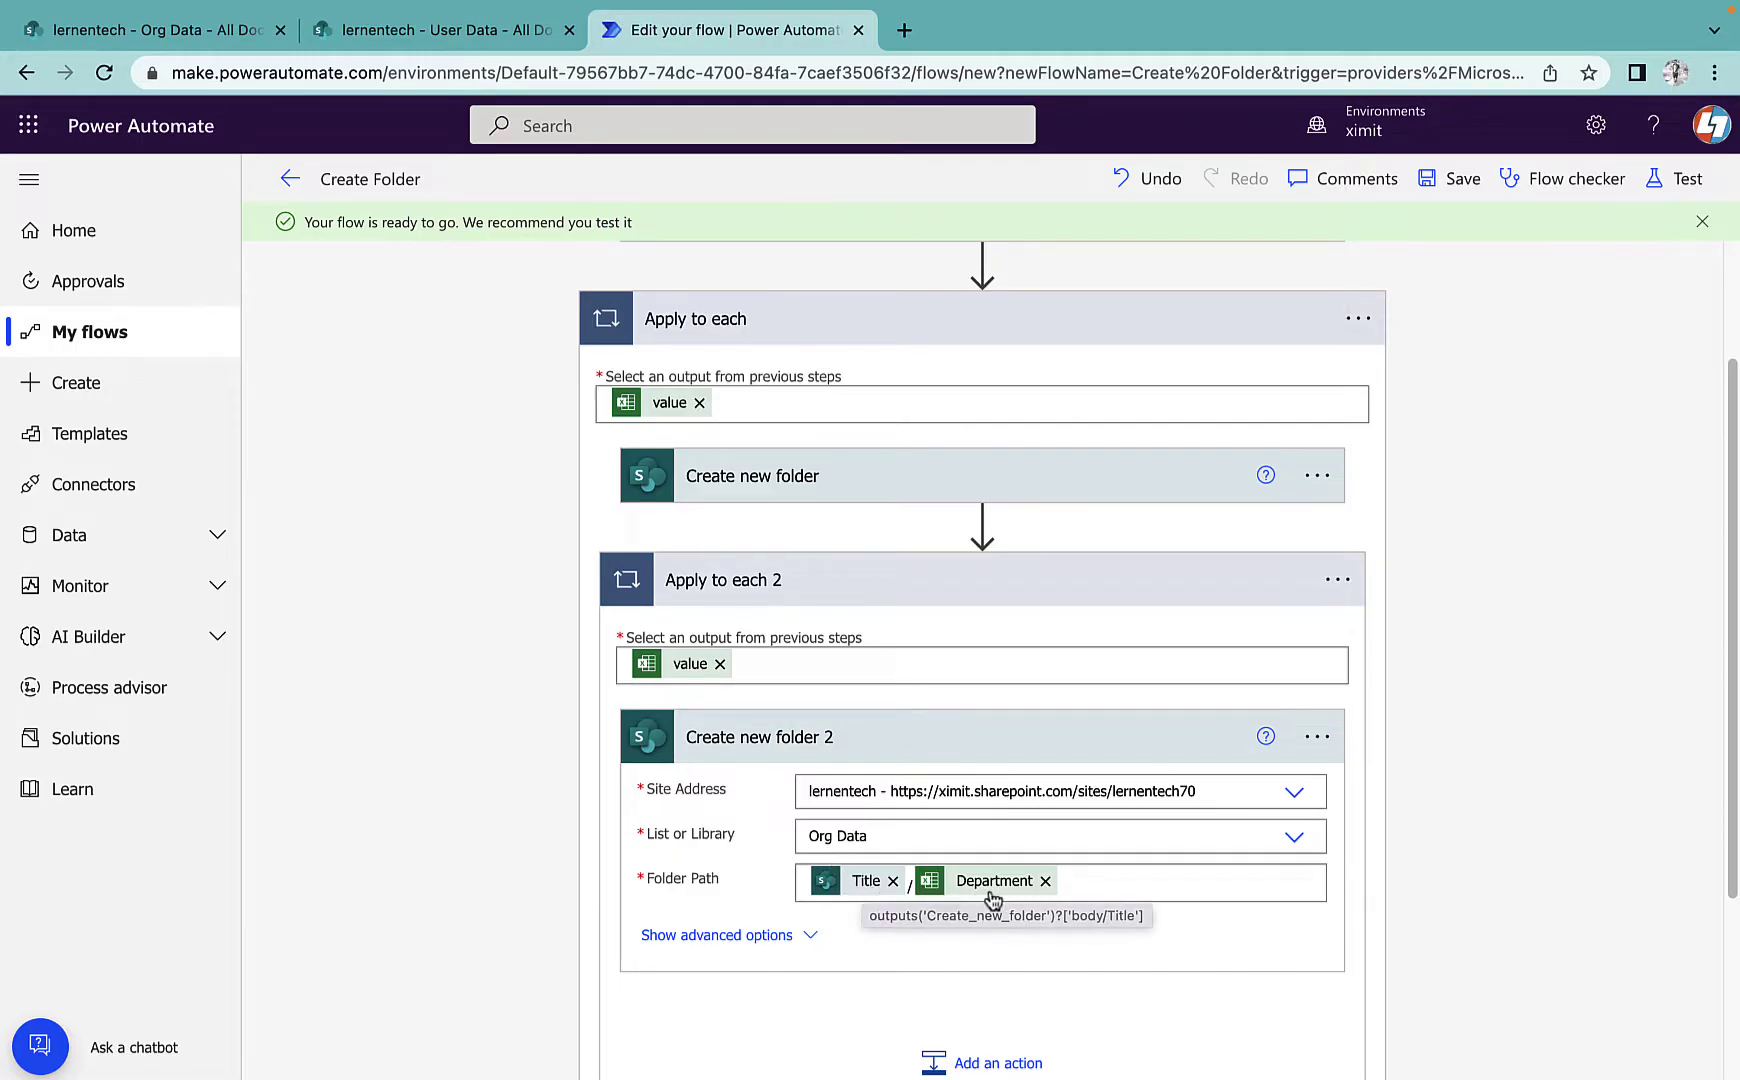
# Check the Title and Department path tokens, then save the Create Folder flow
pyautogui.moveTo(998, 893)
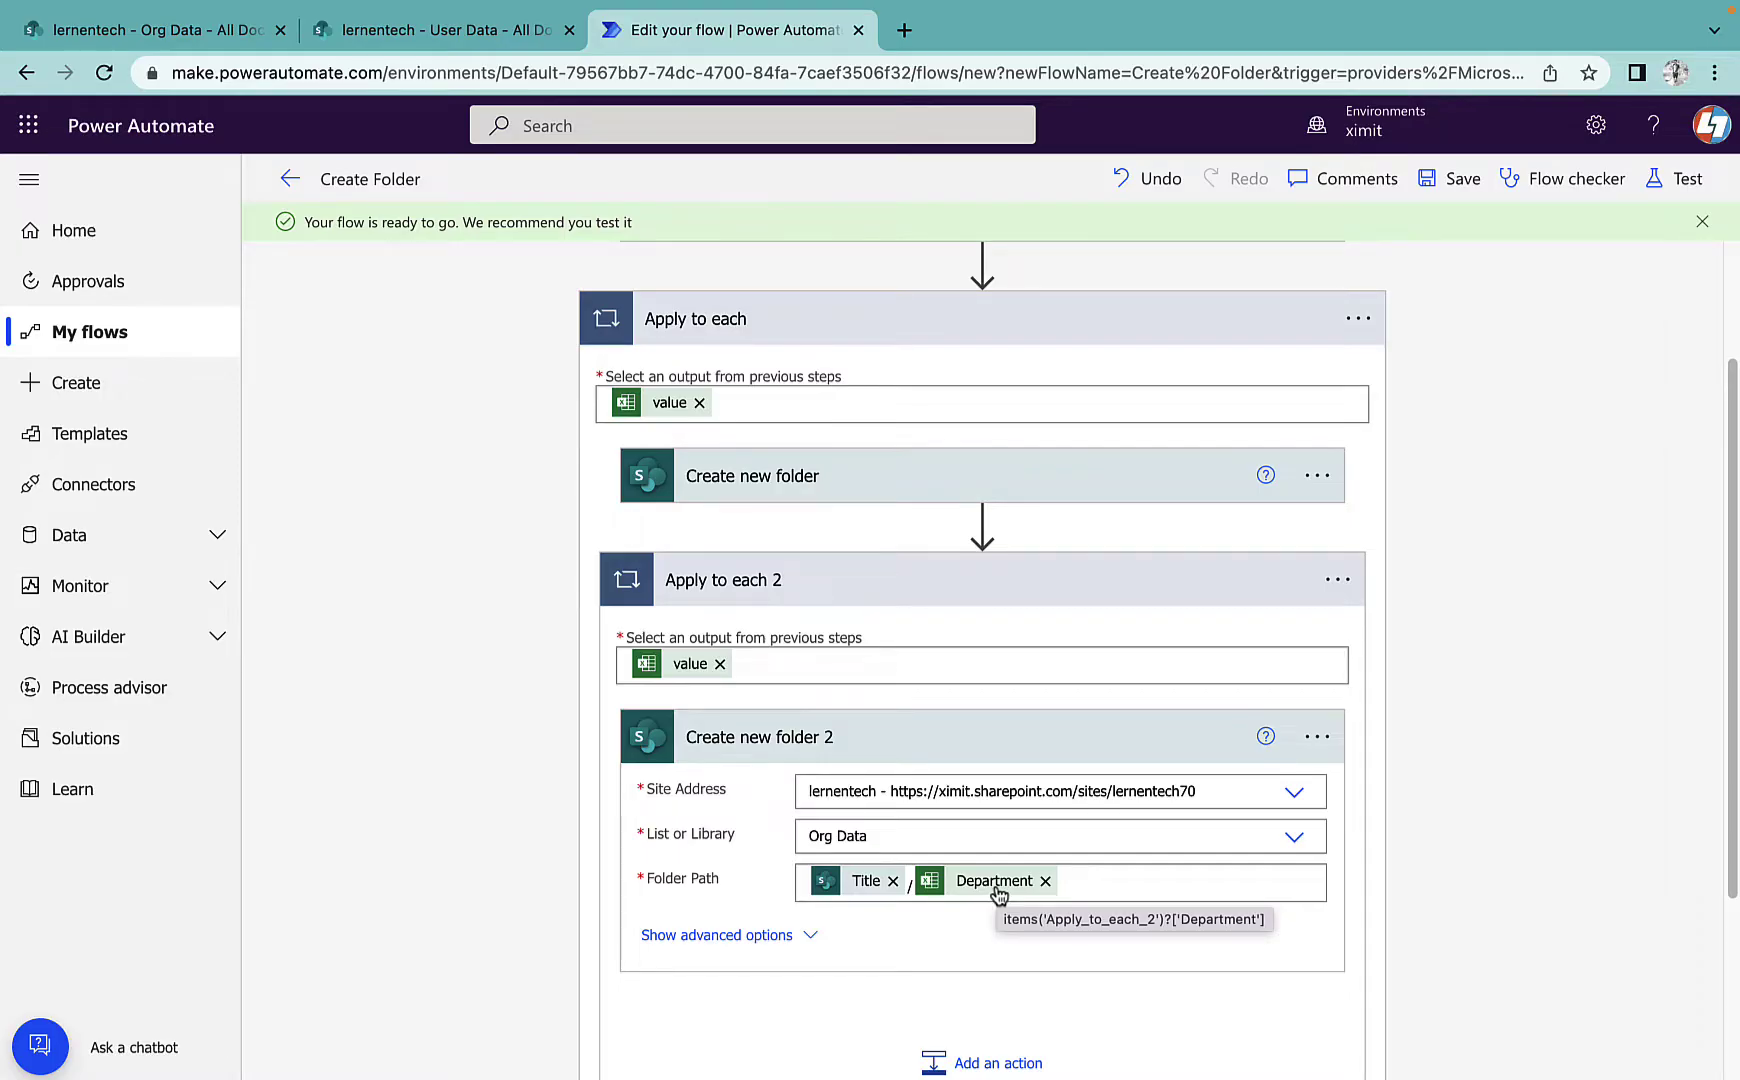
pyautogui.click(1462, 186)
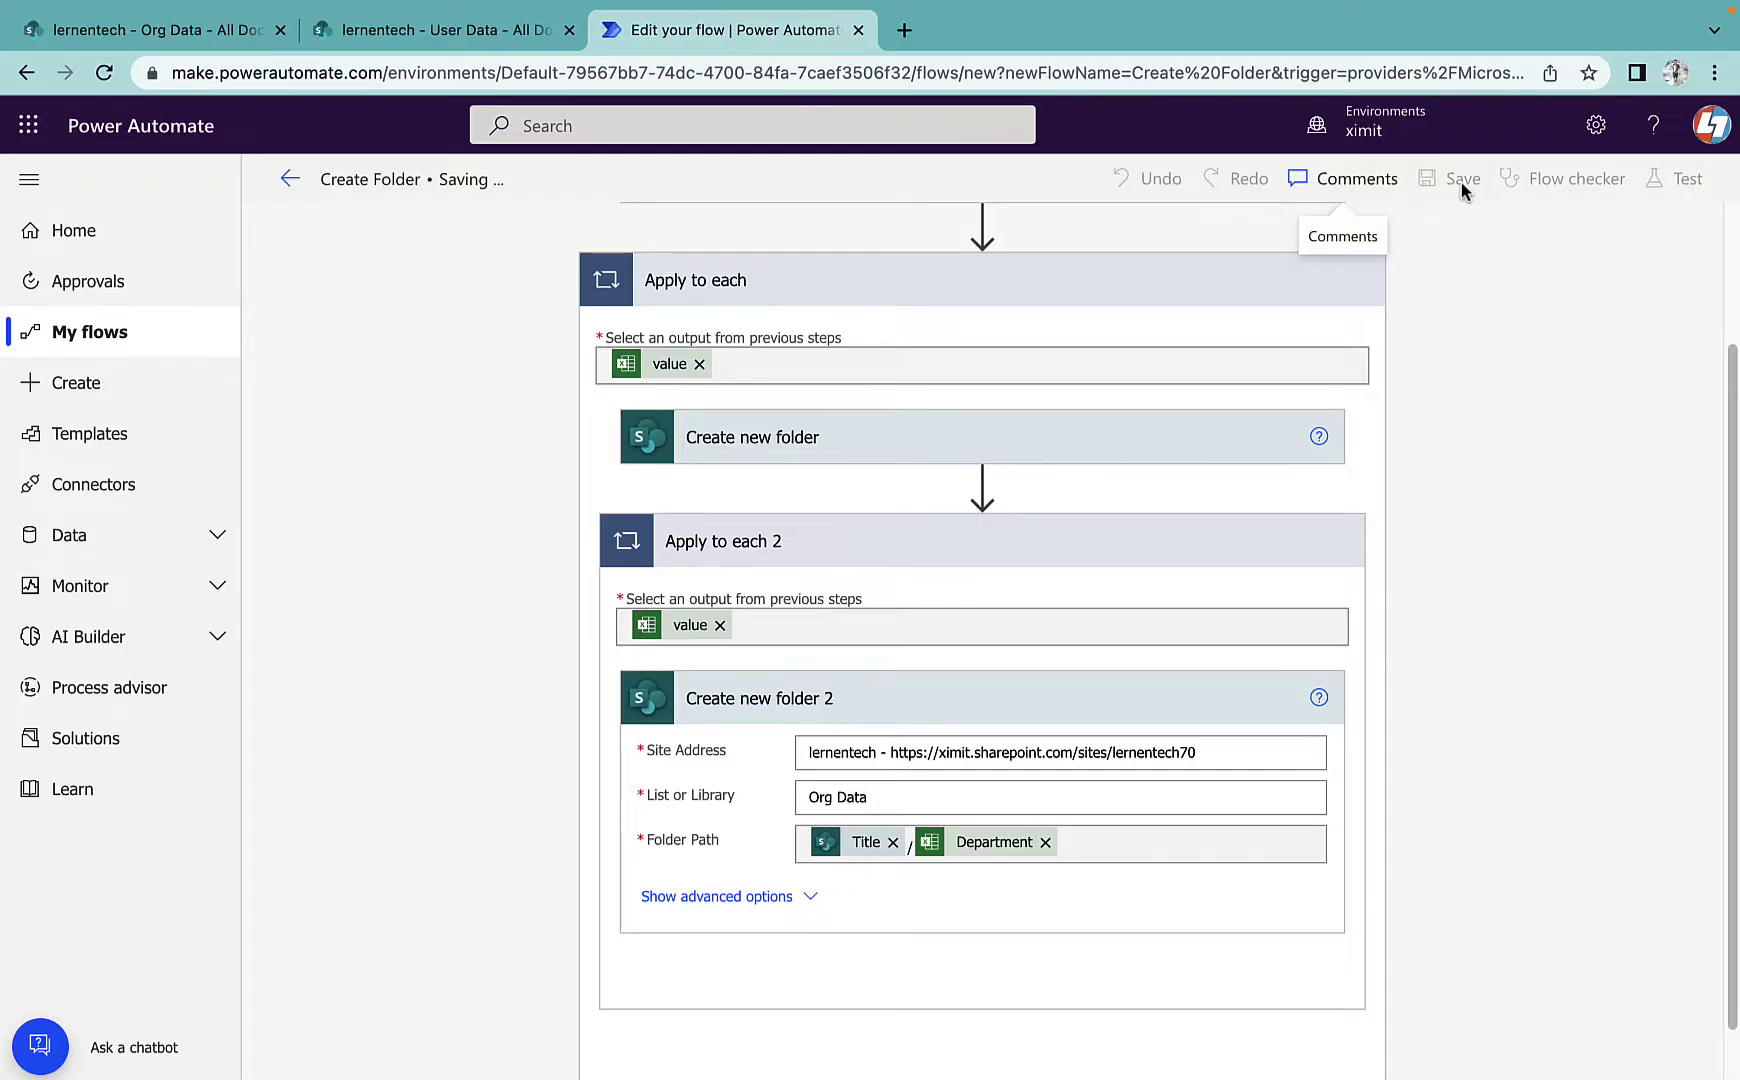
# Run a manual test of the Create Folder flow and watch its run view
pyautogui.click(1670, 181)
pyautogui.click(1480, 241)
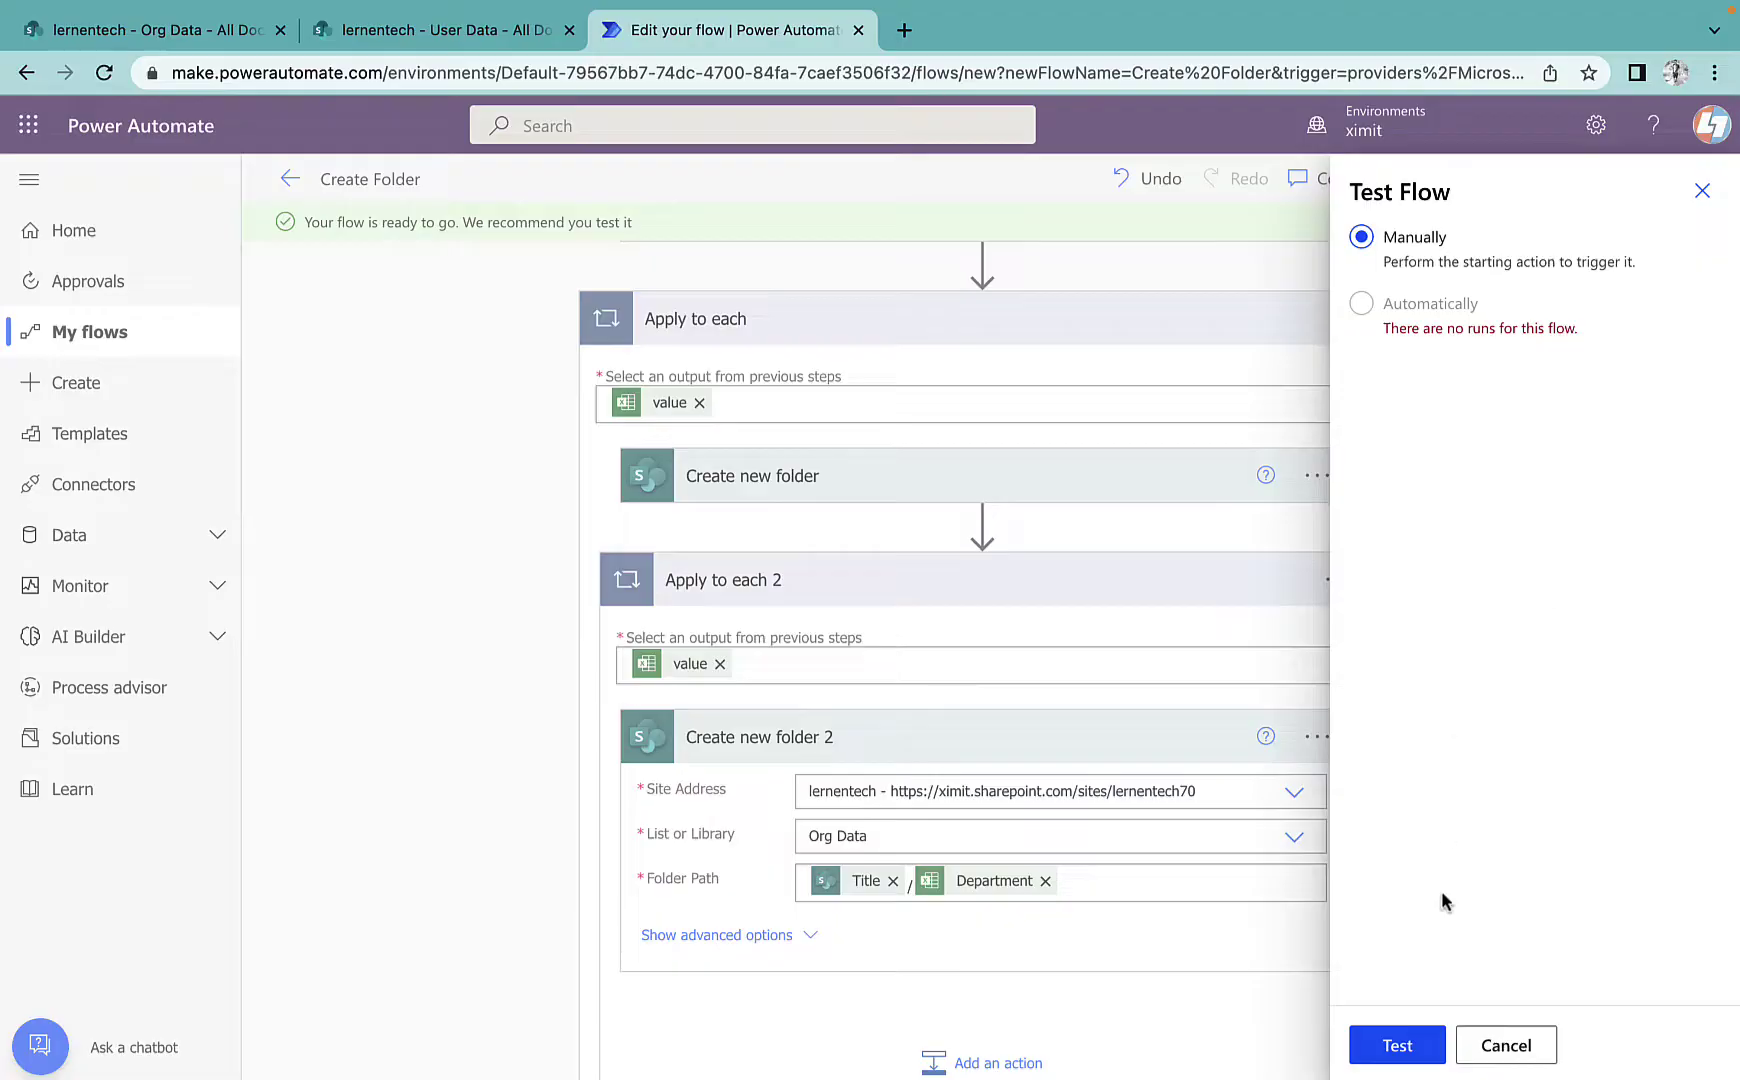
pyautogui.click(1400, 1050)
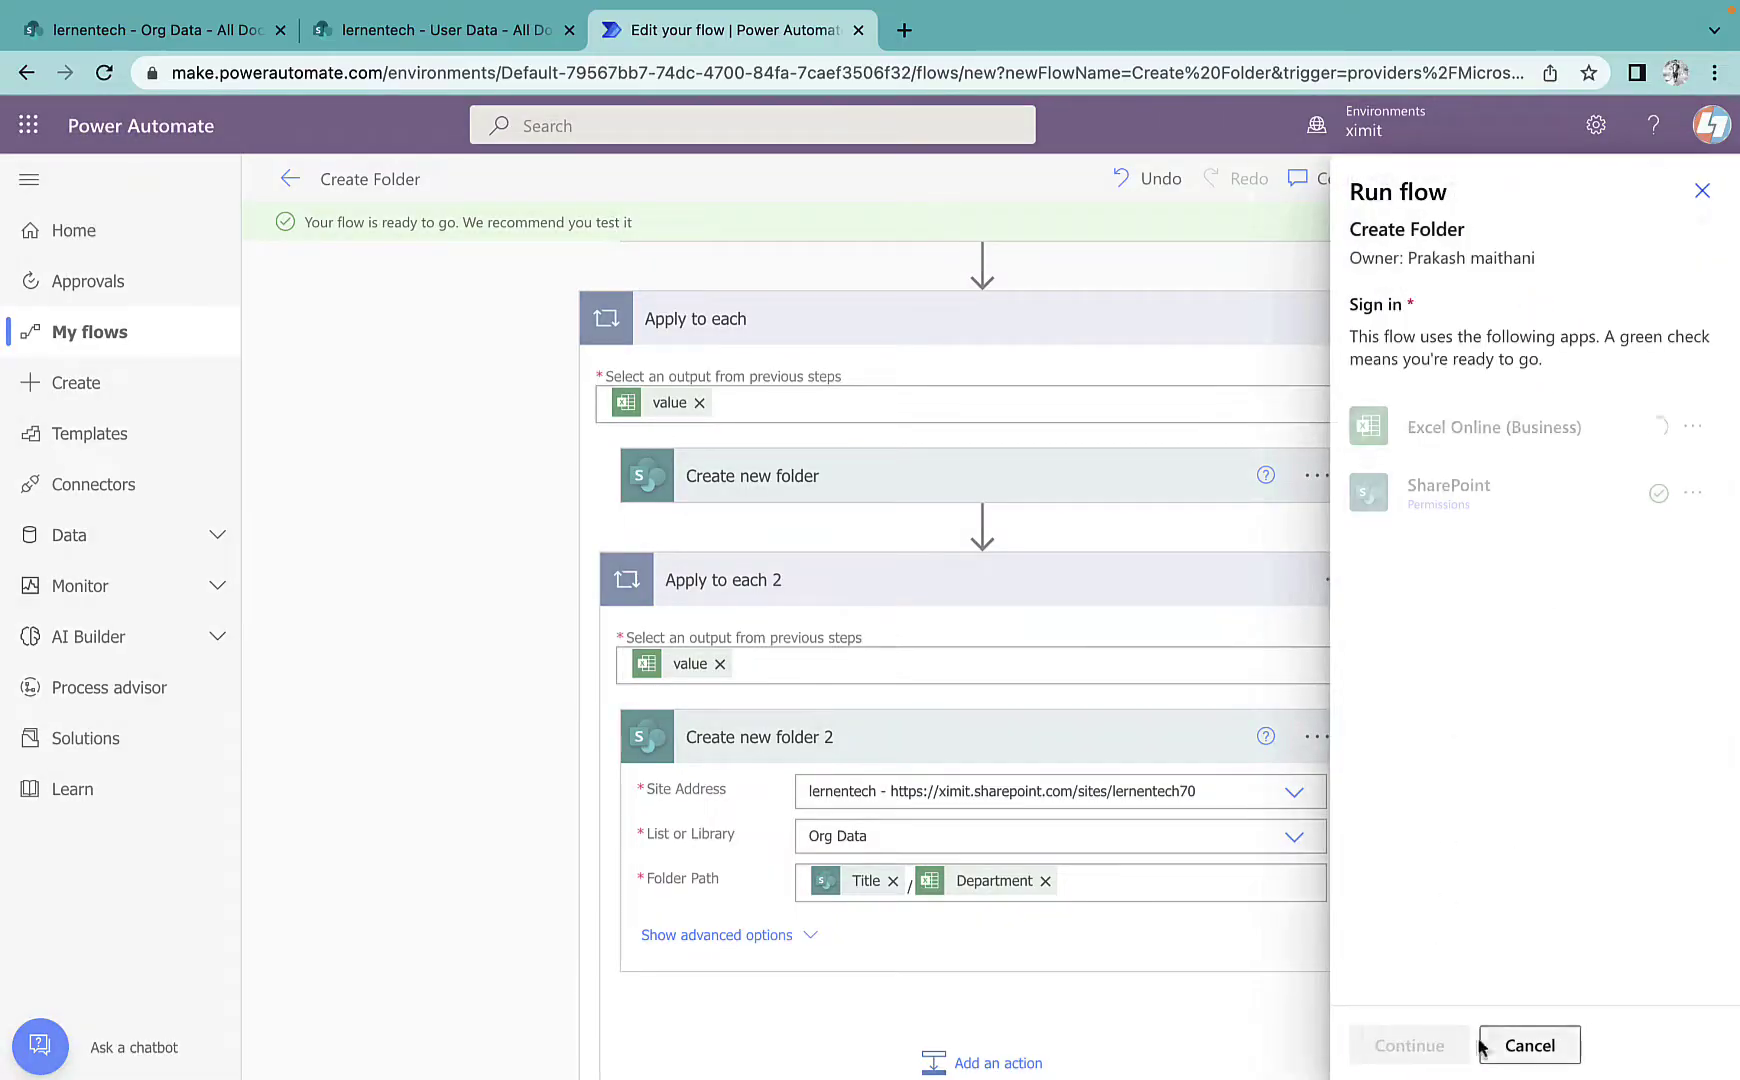
pyautogui.click(1425, 1055)
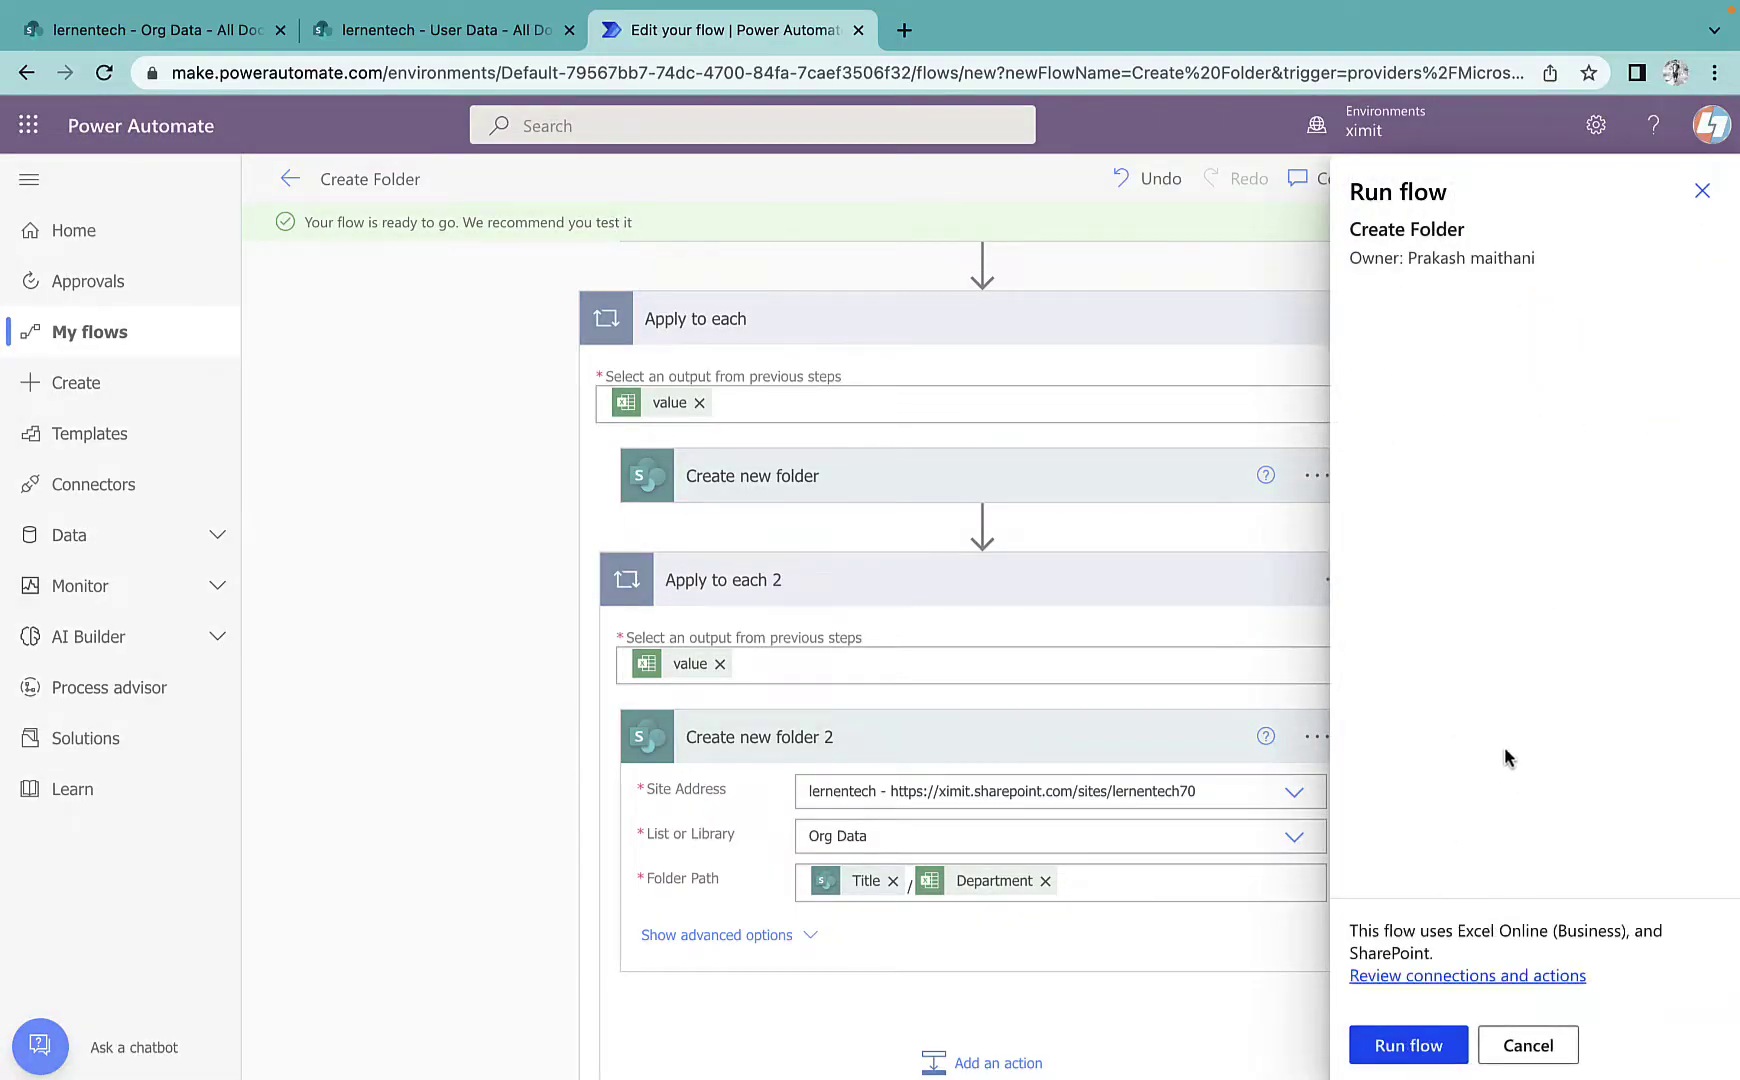
pyautogui.click(1420, 1050)
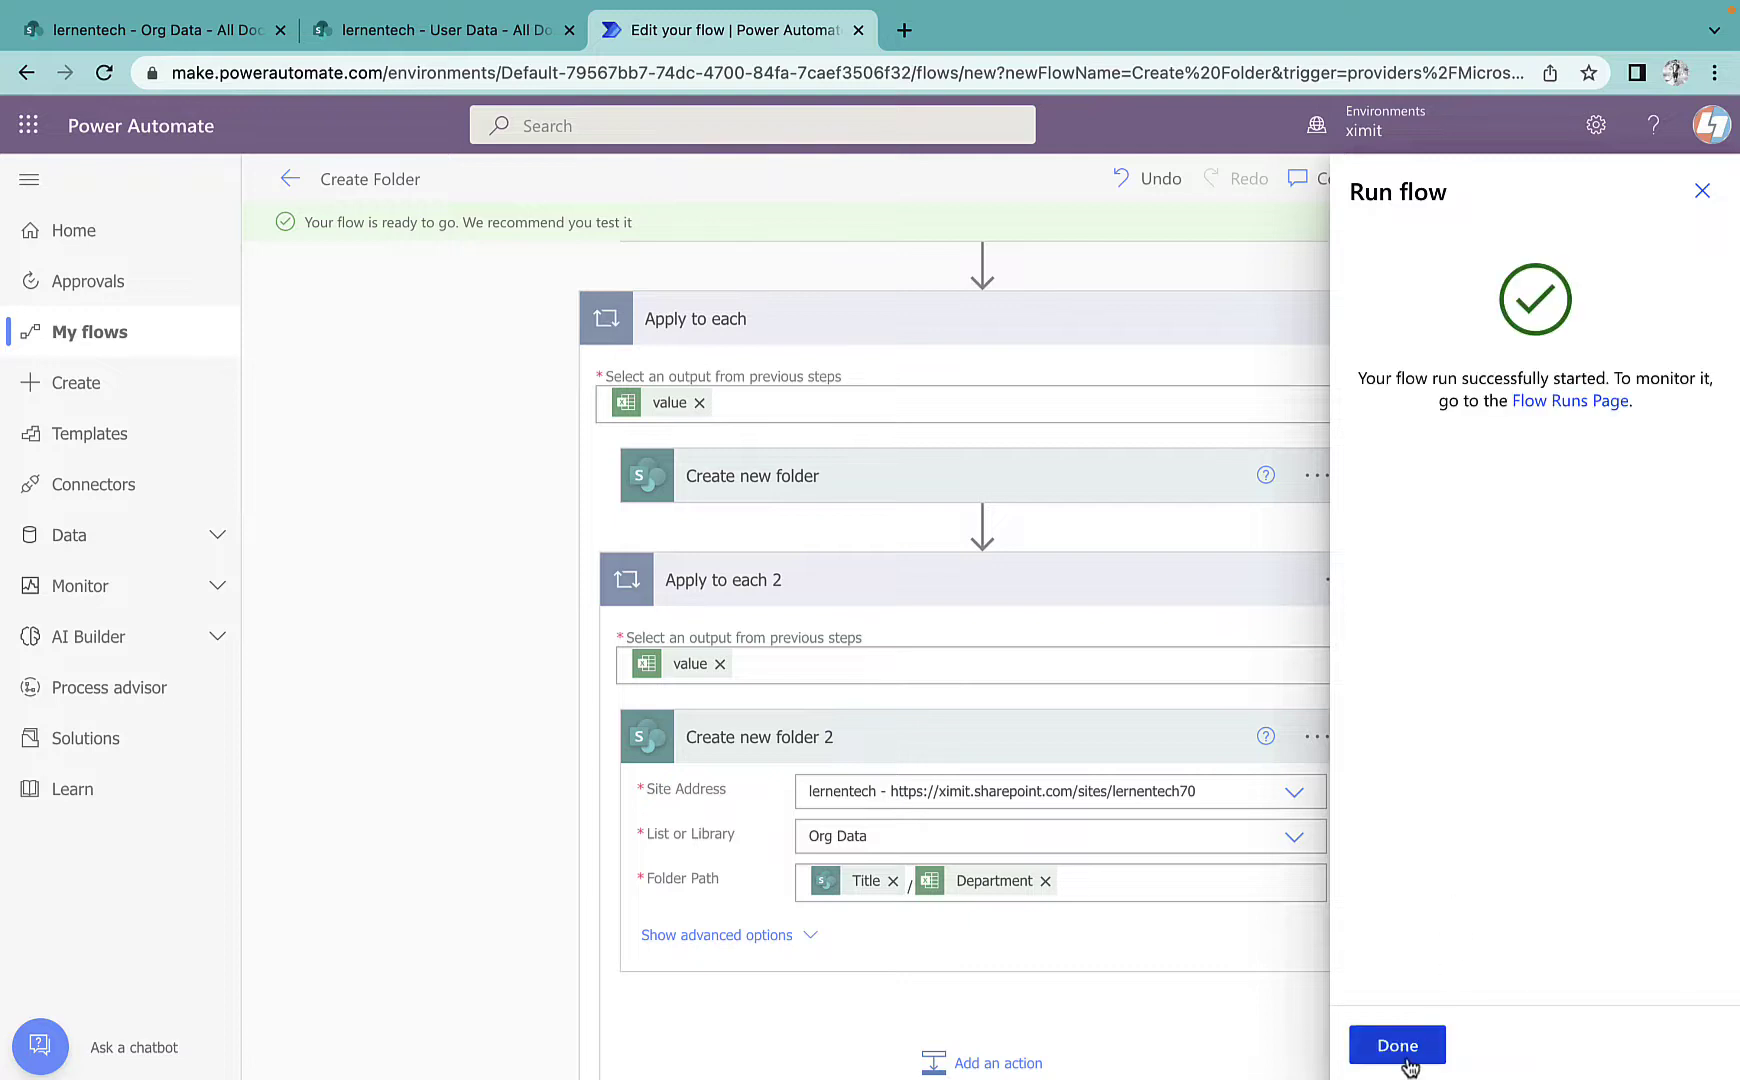
pyautogui.click(1406, 1050)
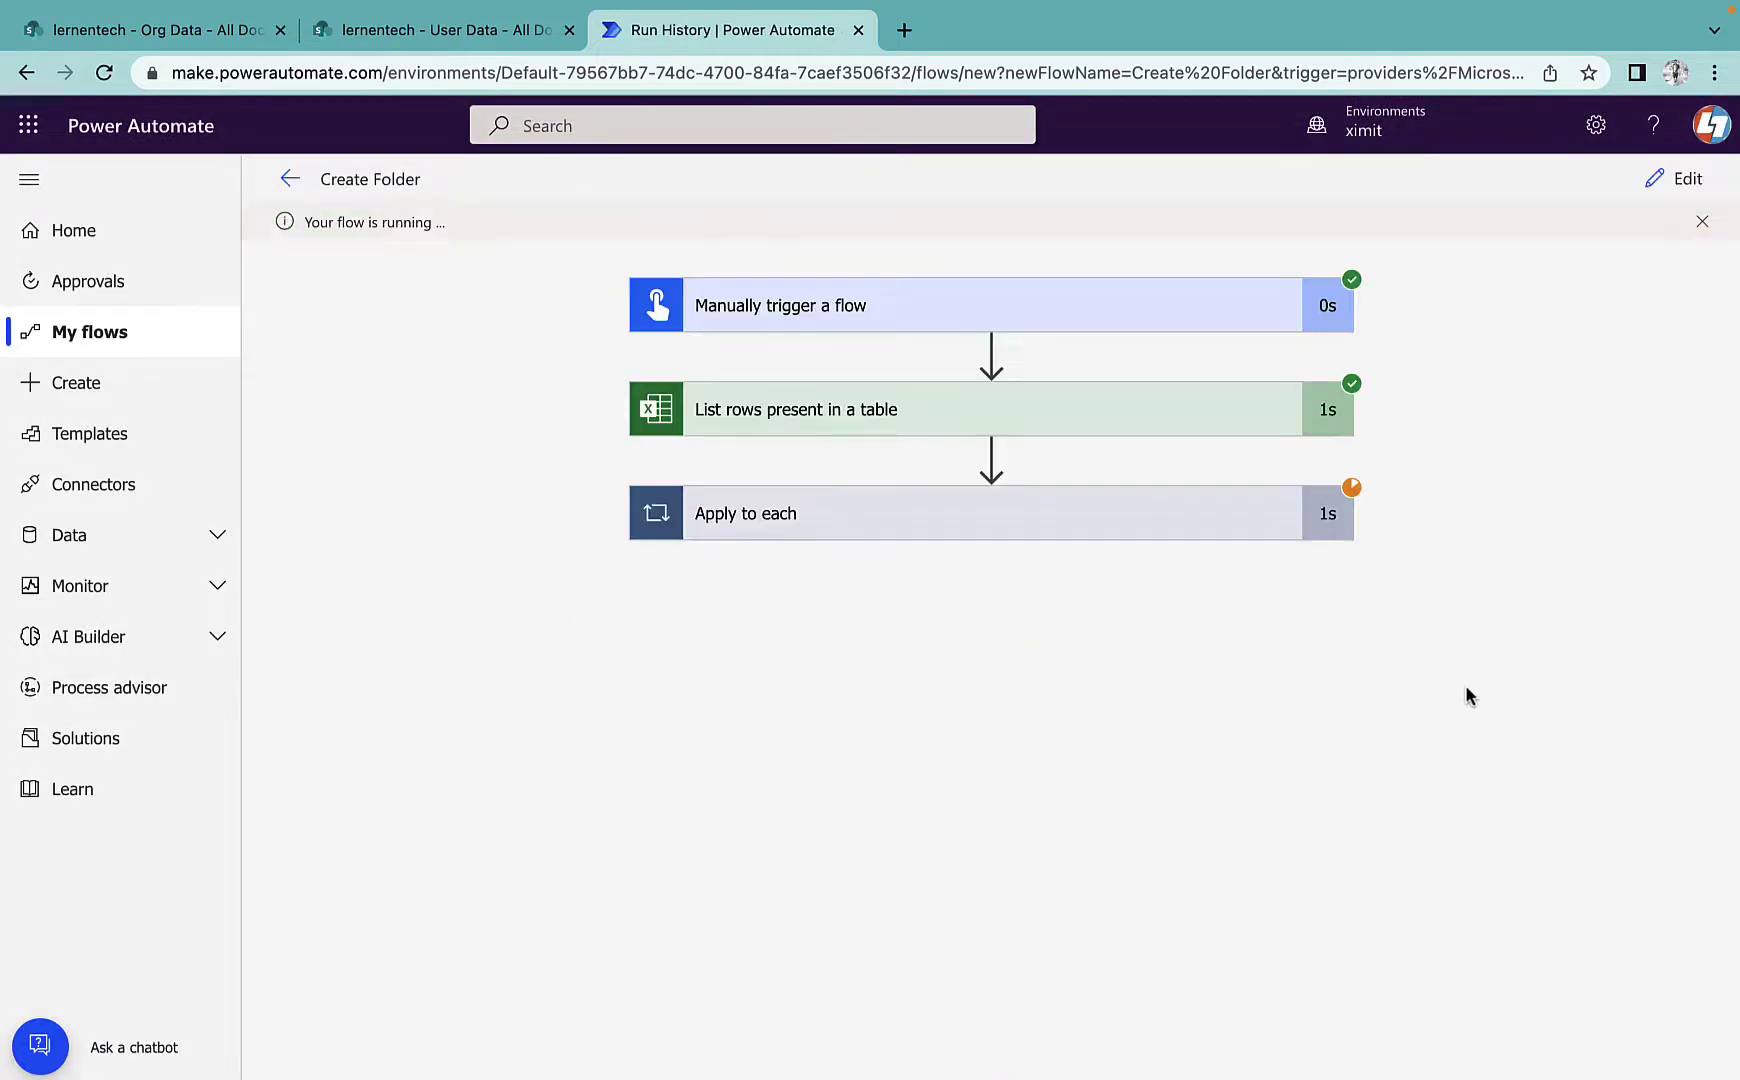
# Refresh the Org Data library and check the new Cred folder's Finance subfolder
pyautogui.click(185, 32)
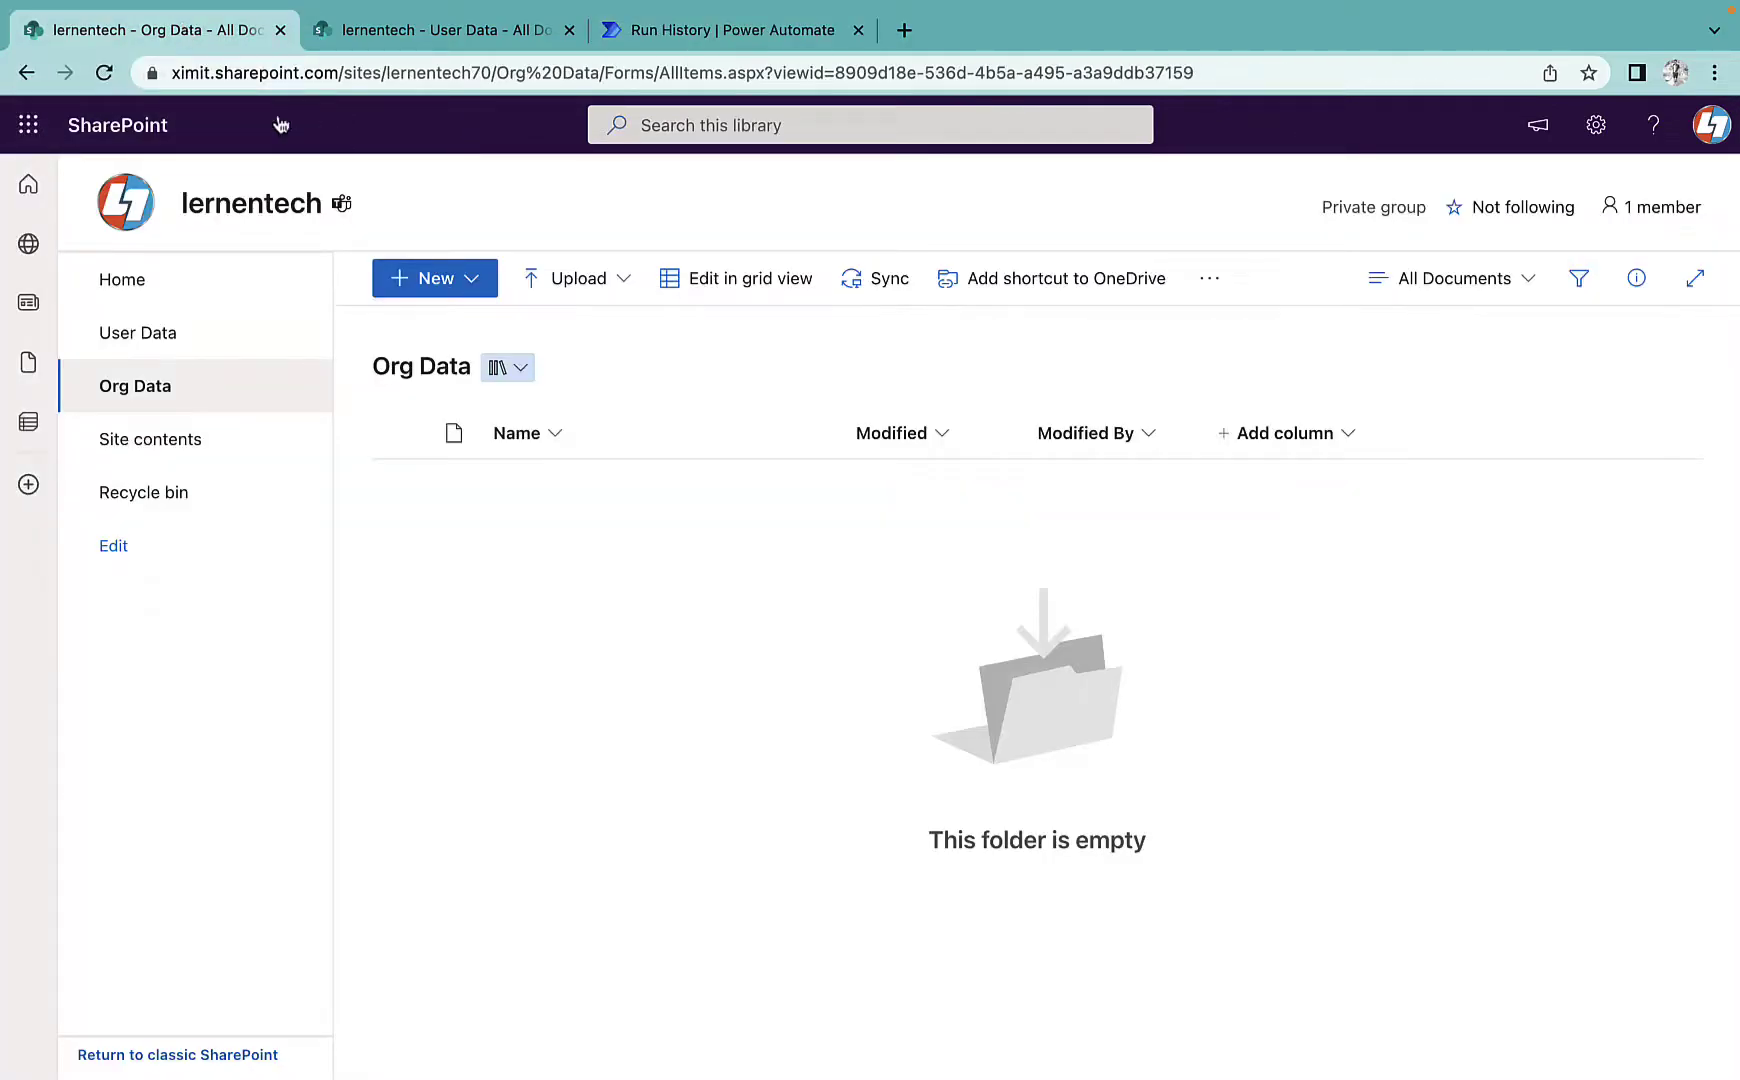
pyautogui.click(105, 73)
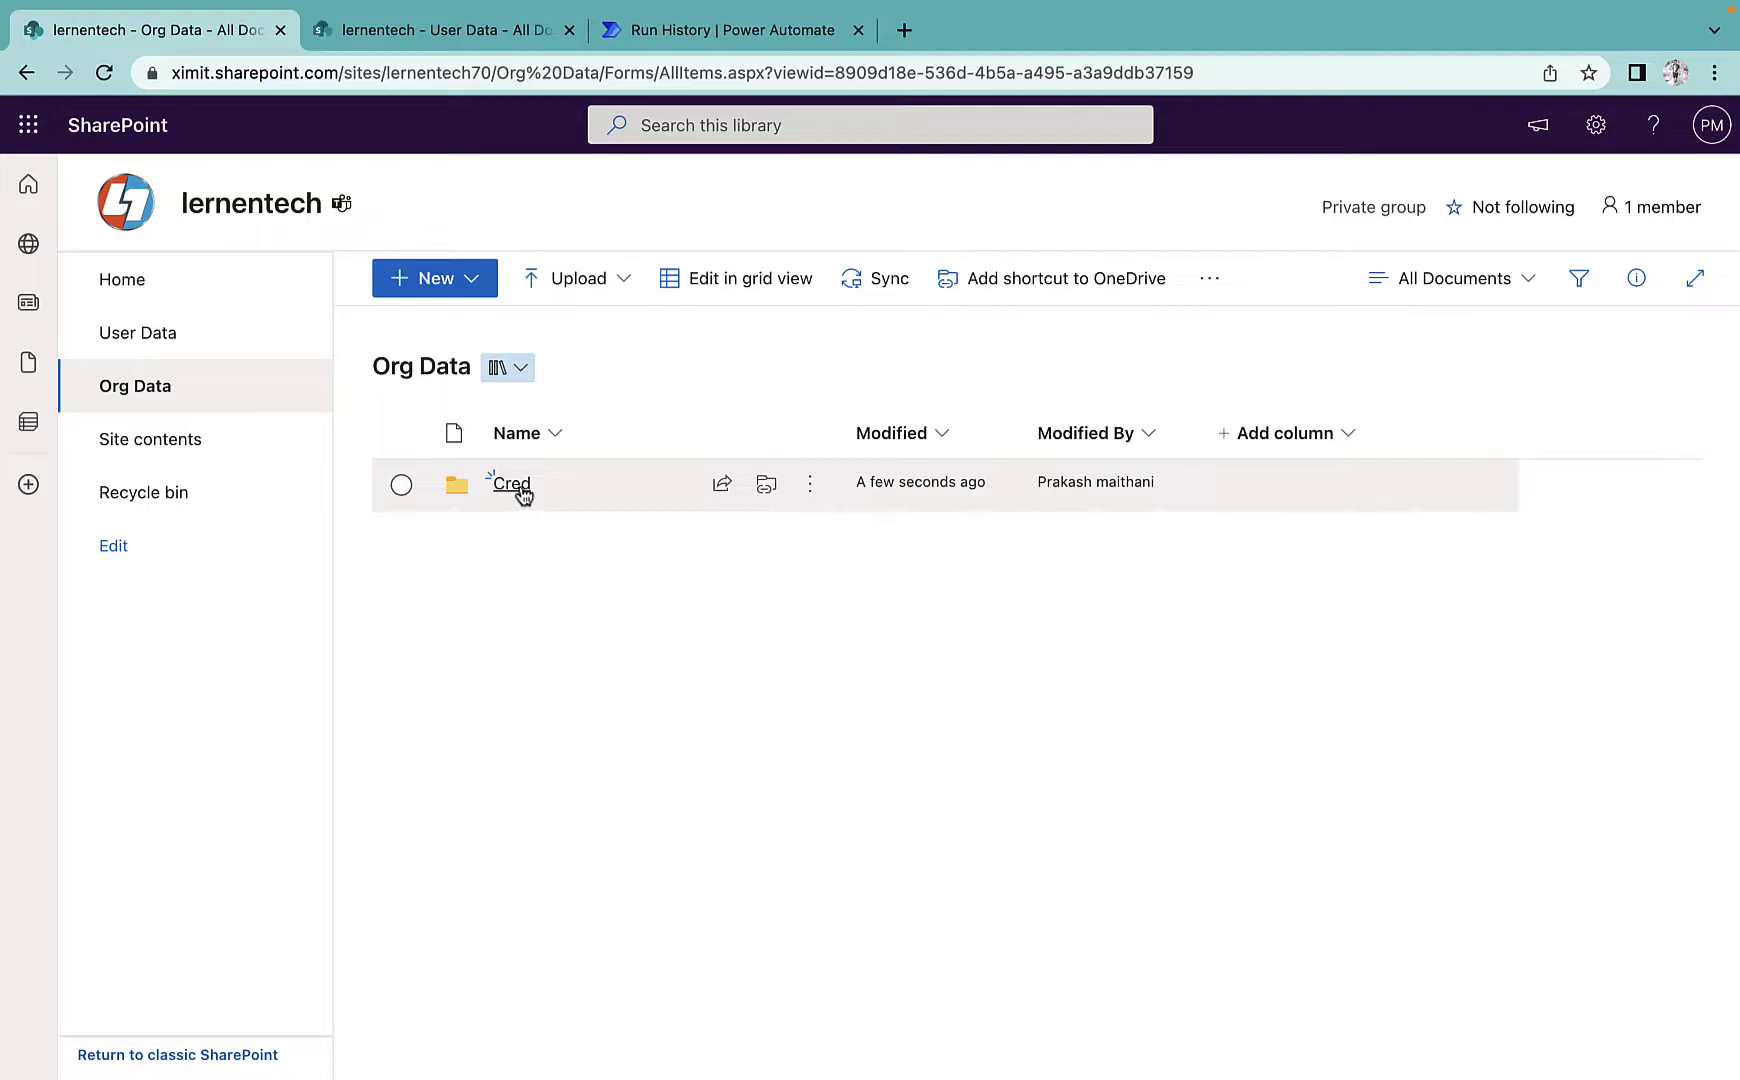
pyautogui.click(520, 486)
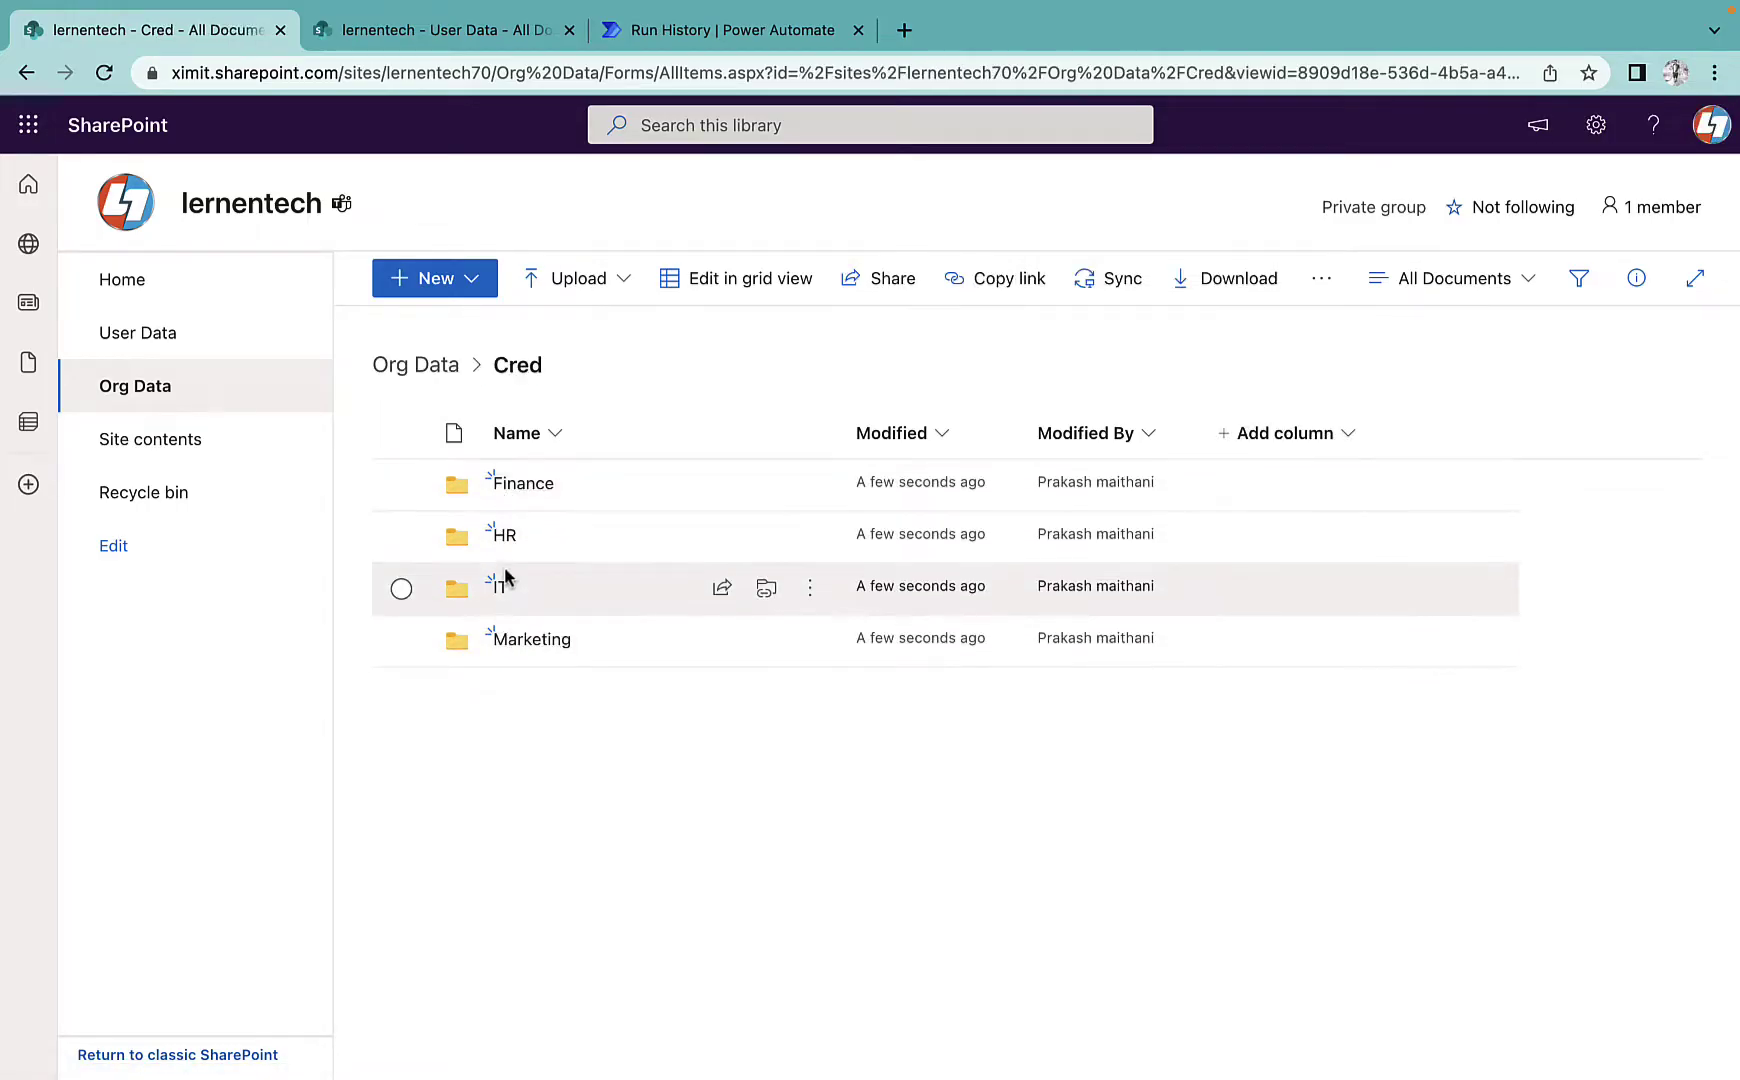
pyautogui.click(498, 483)
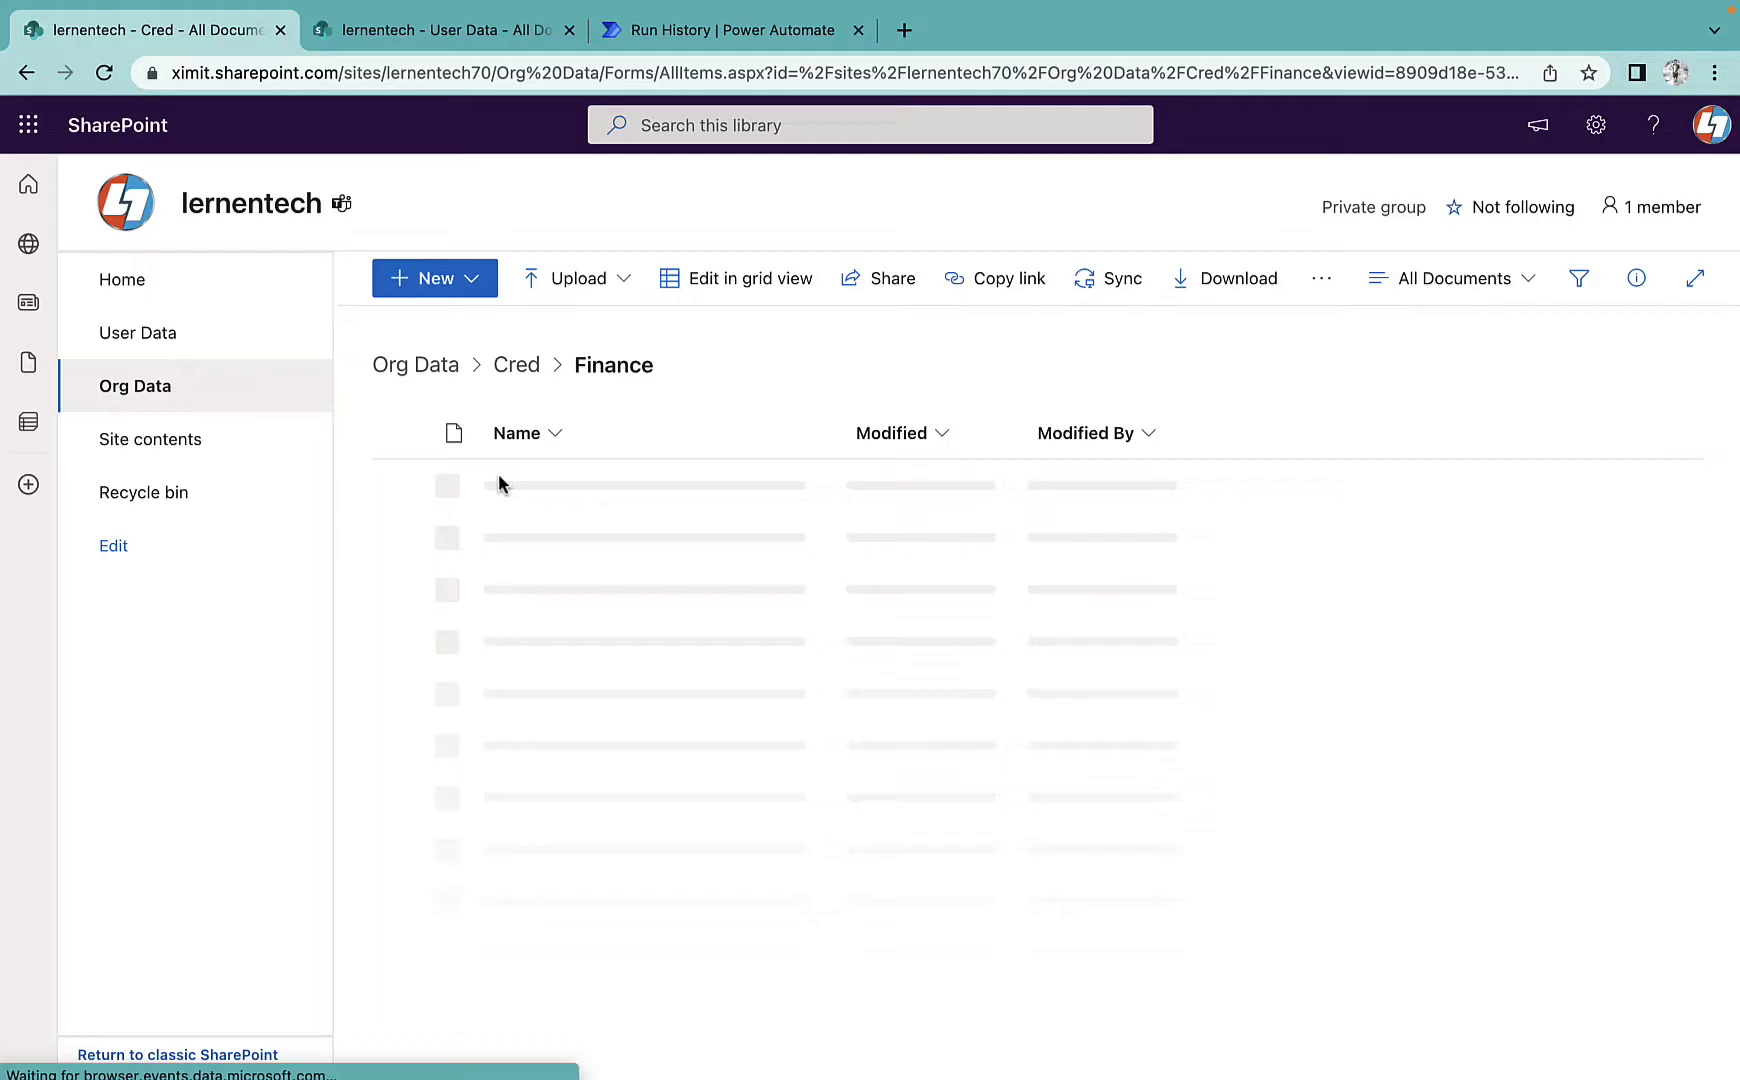
# Return to the Org Data root, refresh, and open the Skit company folder
pyautogui.click(438, 375)
pyautogui.click(104, 73)
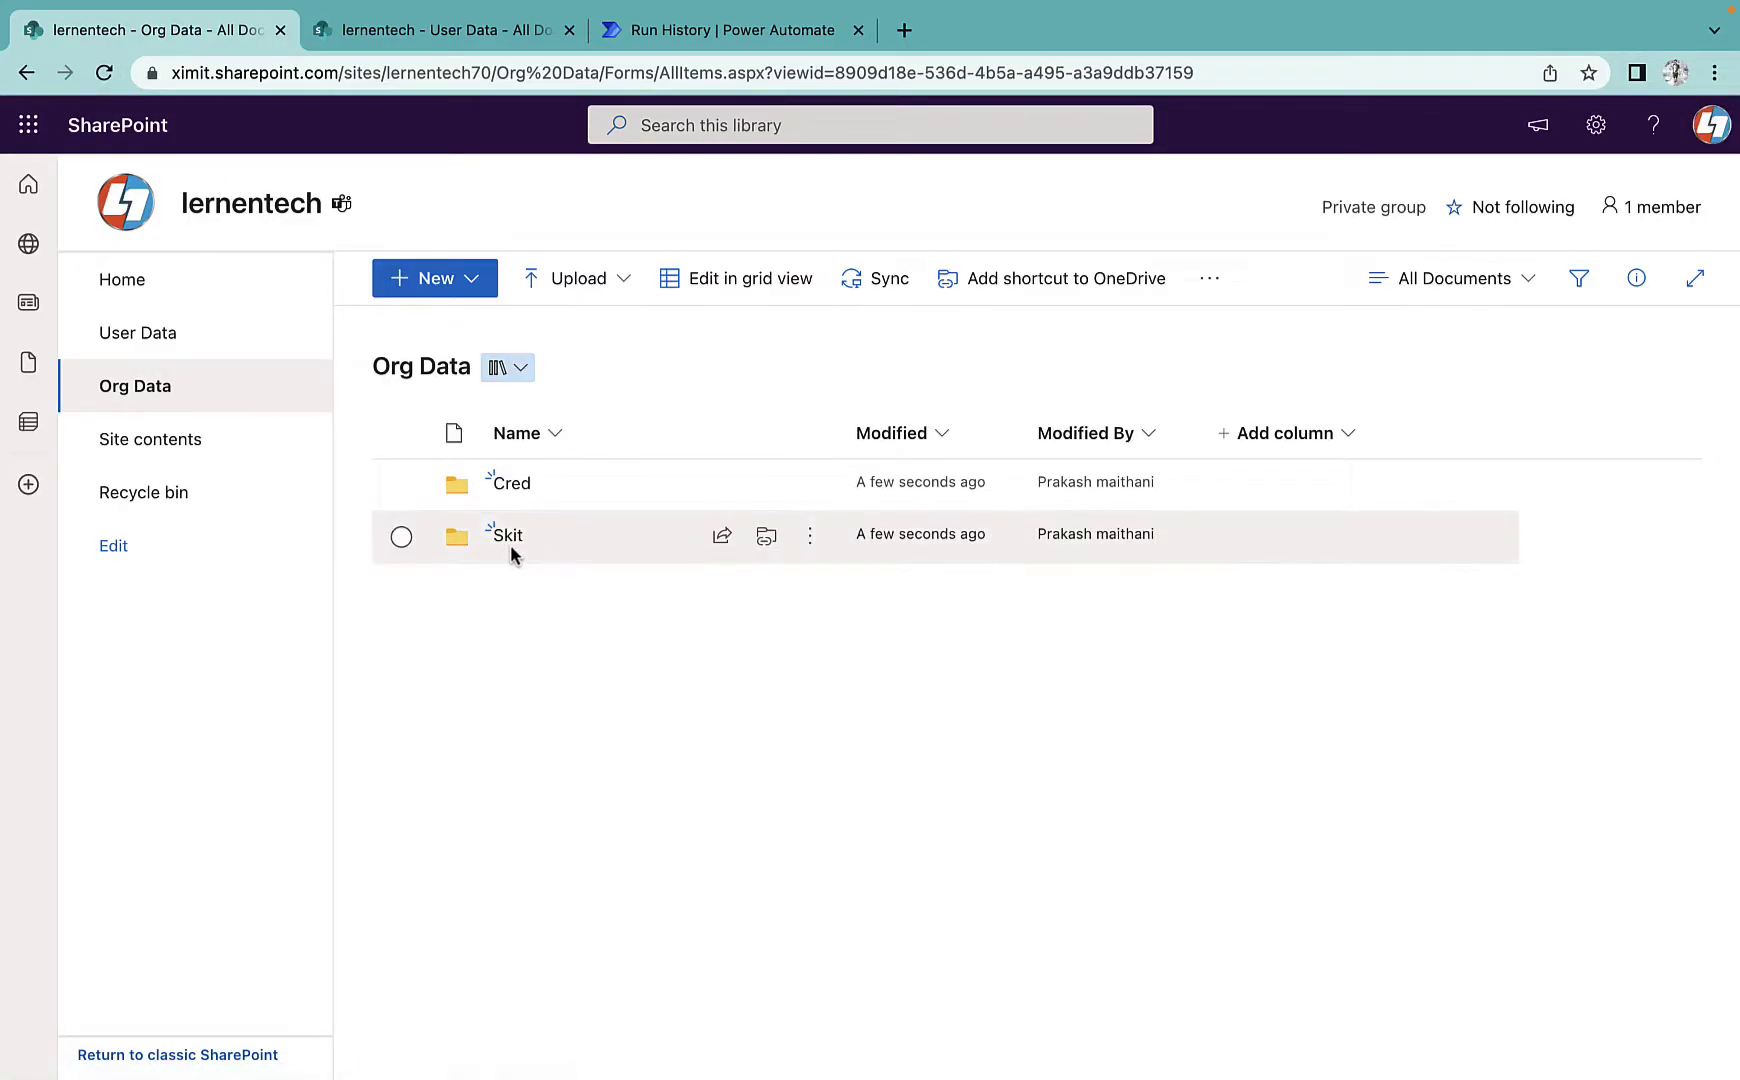
pyautogui.click(506, 538)
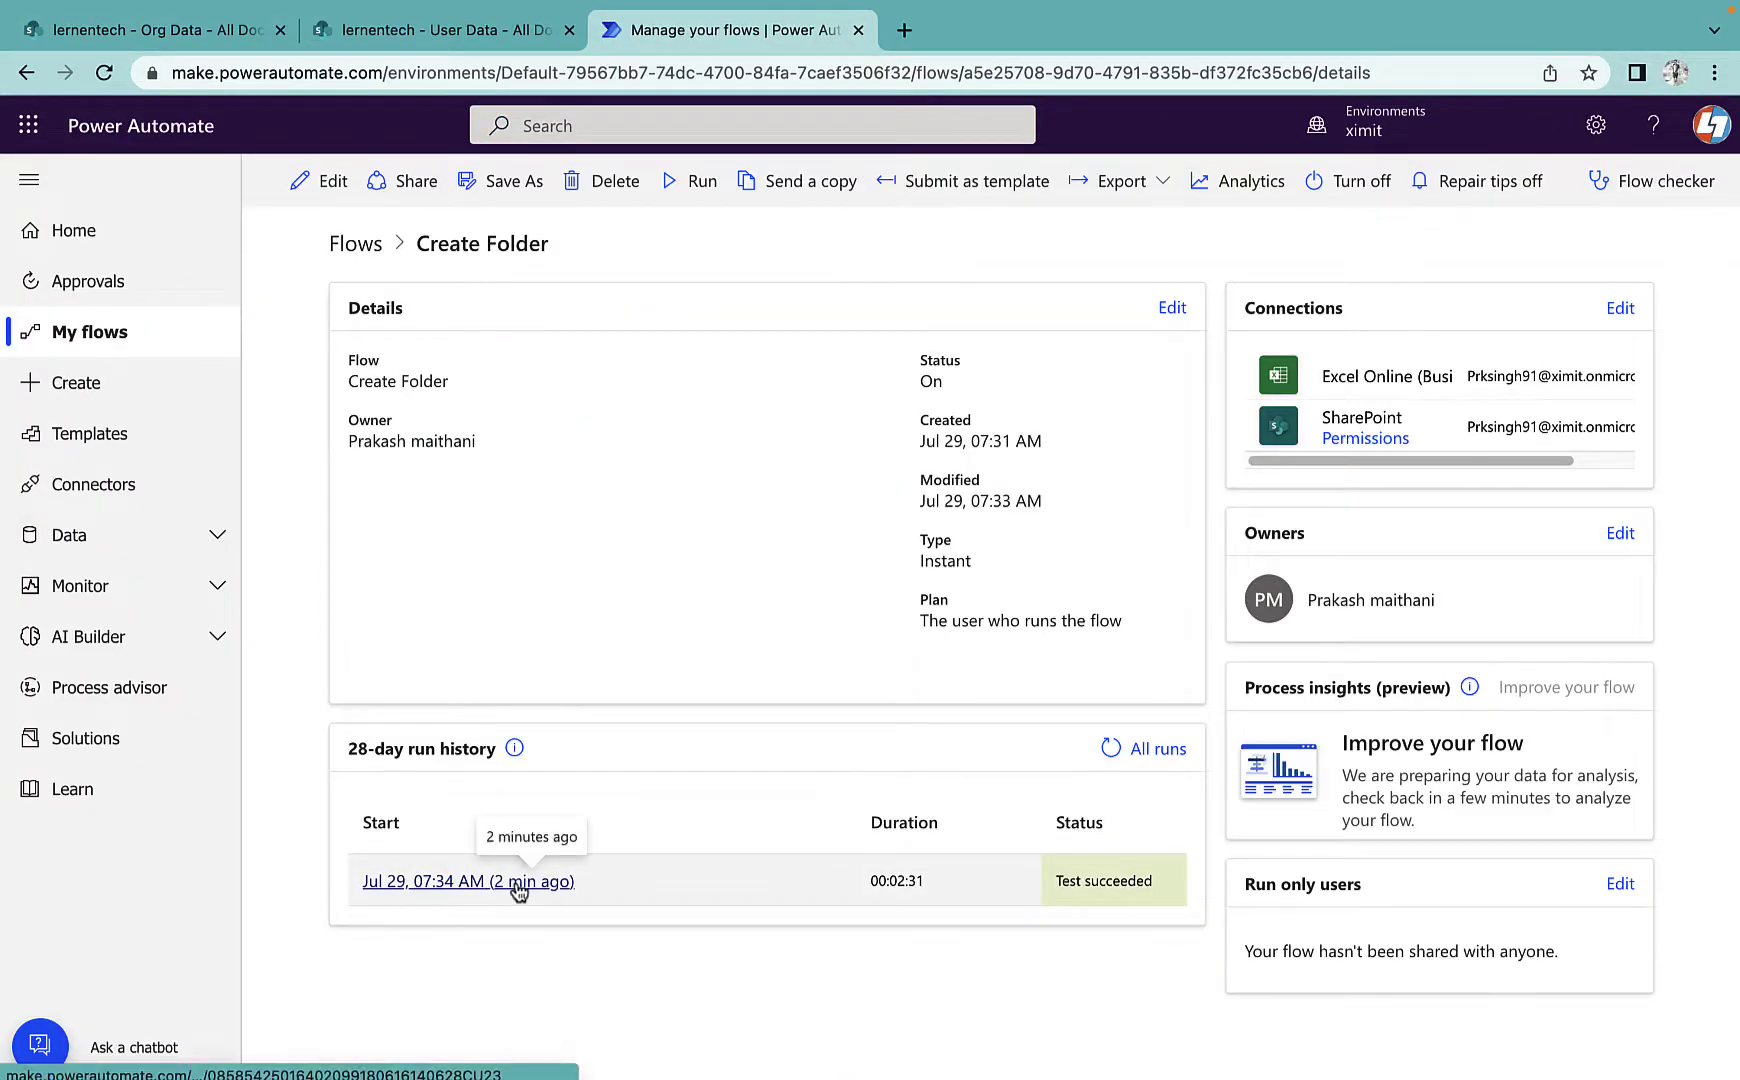
# Open the newest Create Folder run from the 28-day run history
pyautogui.click(518, 884)
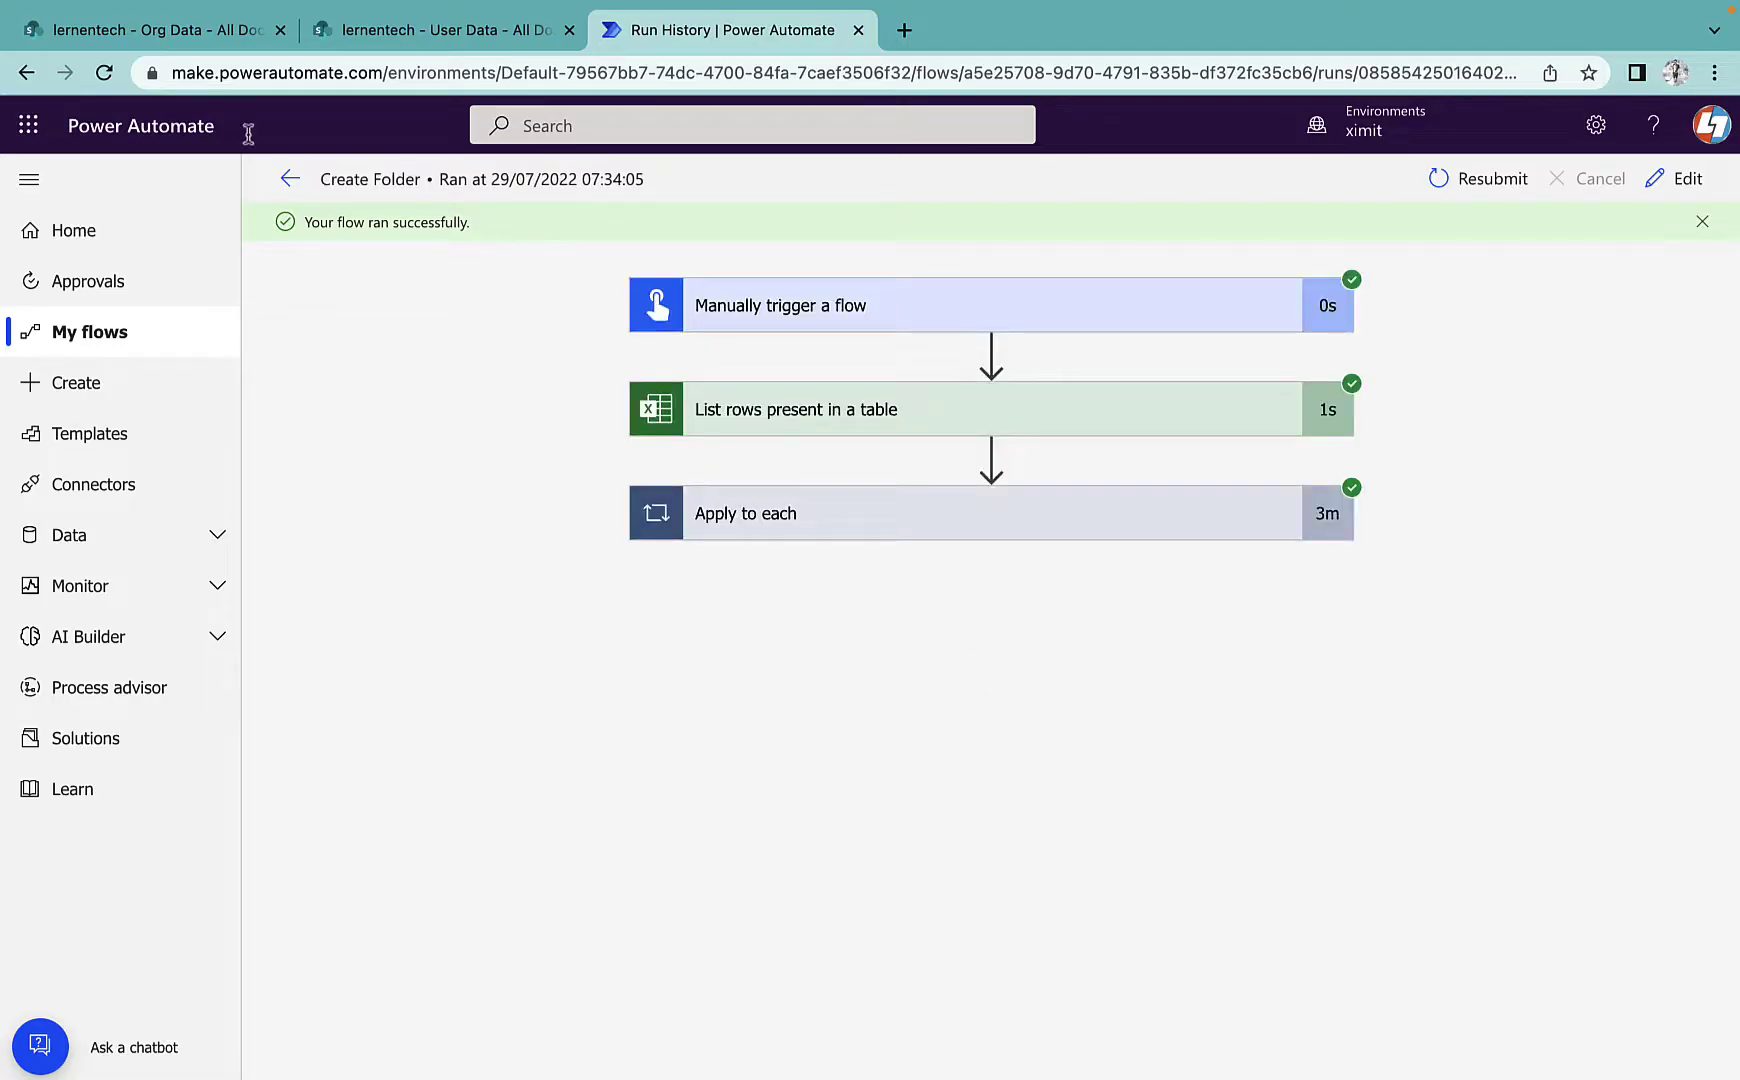
# Count the Org Data library's 19 company folders by selecting all, then clear the selection
pyautogui.click(178, 40)
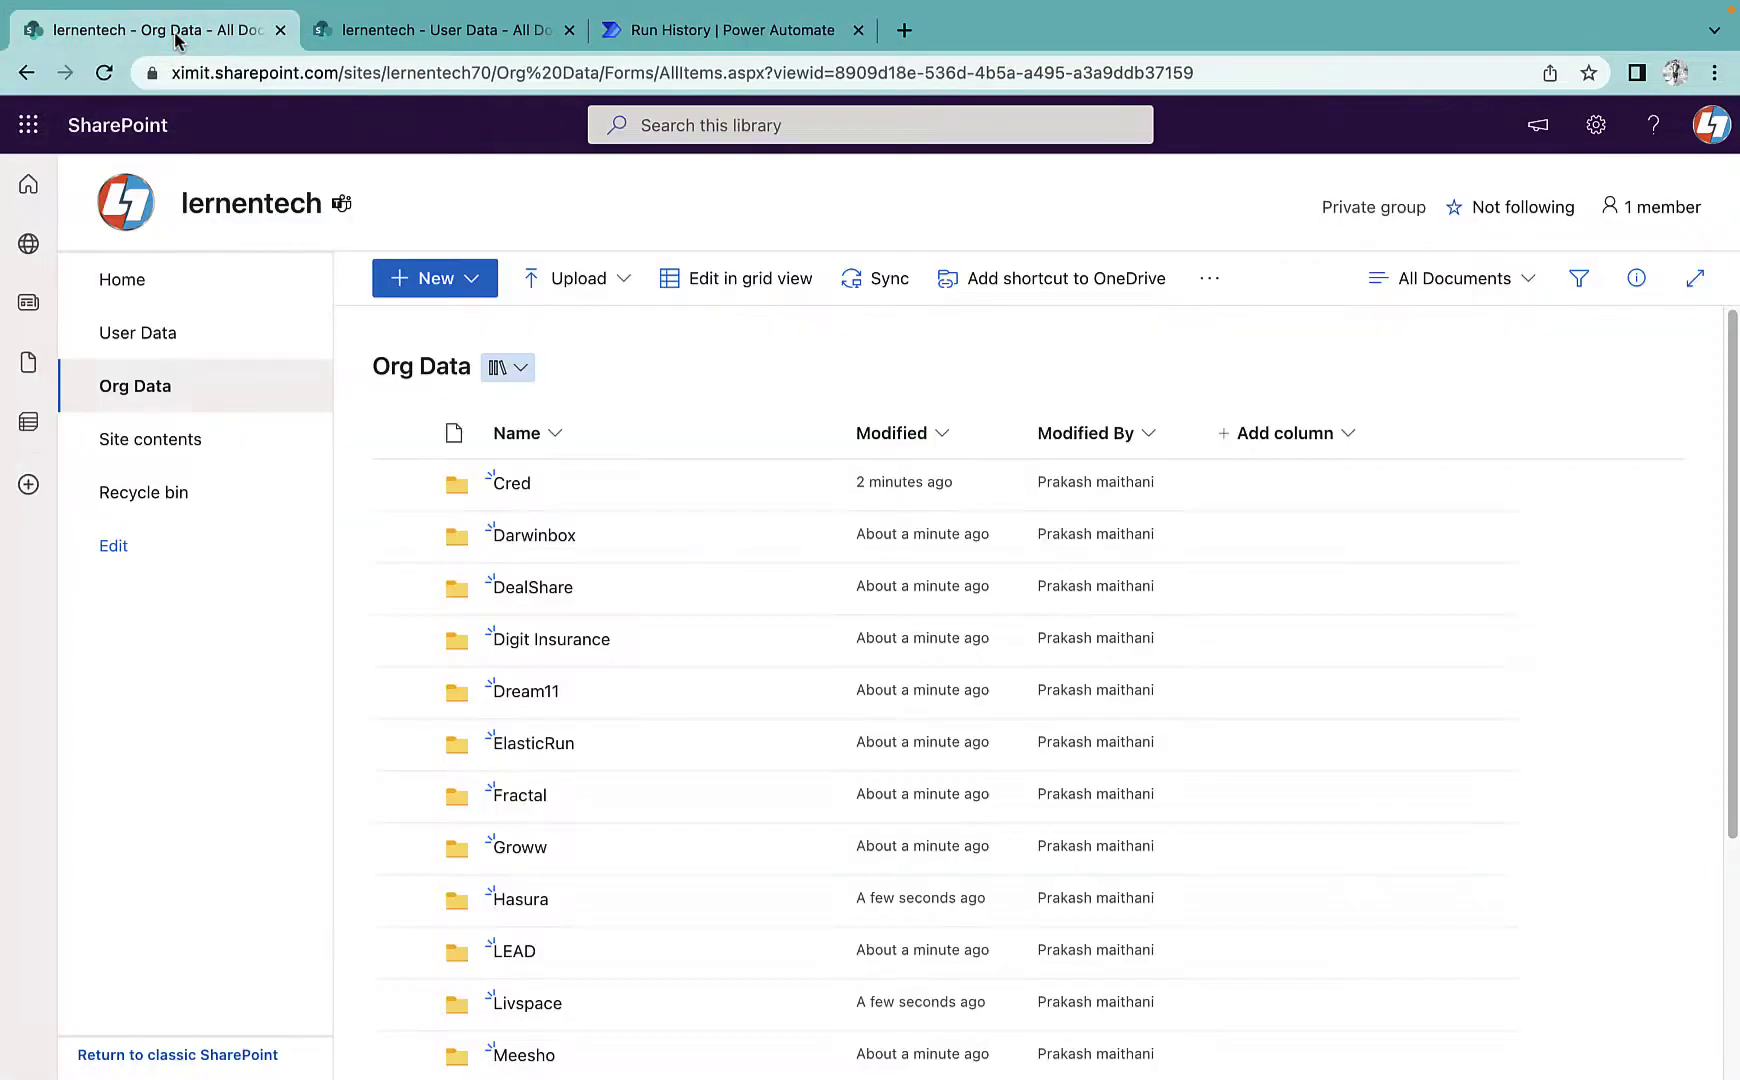
pyautogui.scroll(-3, 526, 897)
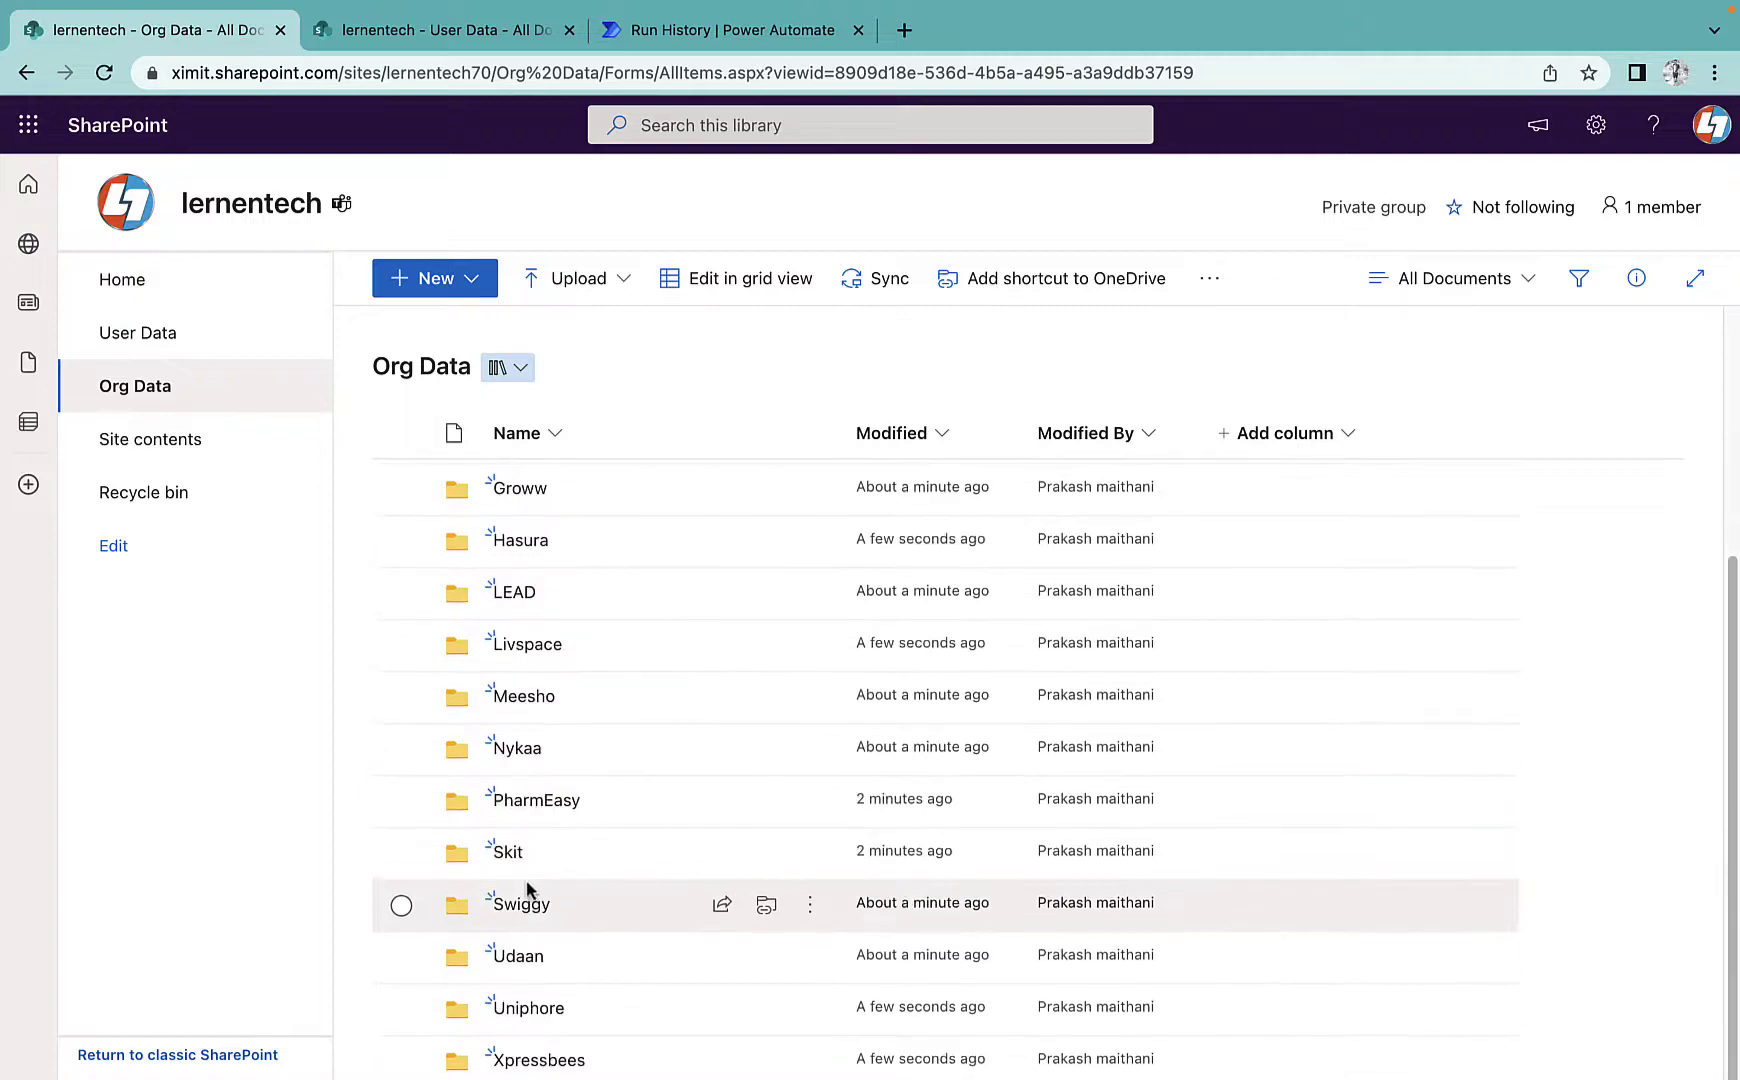
pyautogui.scroll(3, 532, 877)
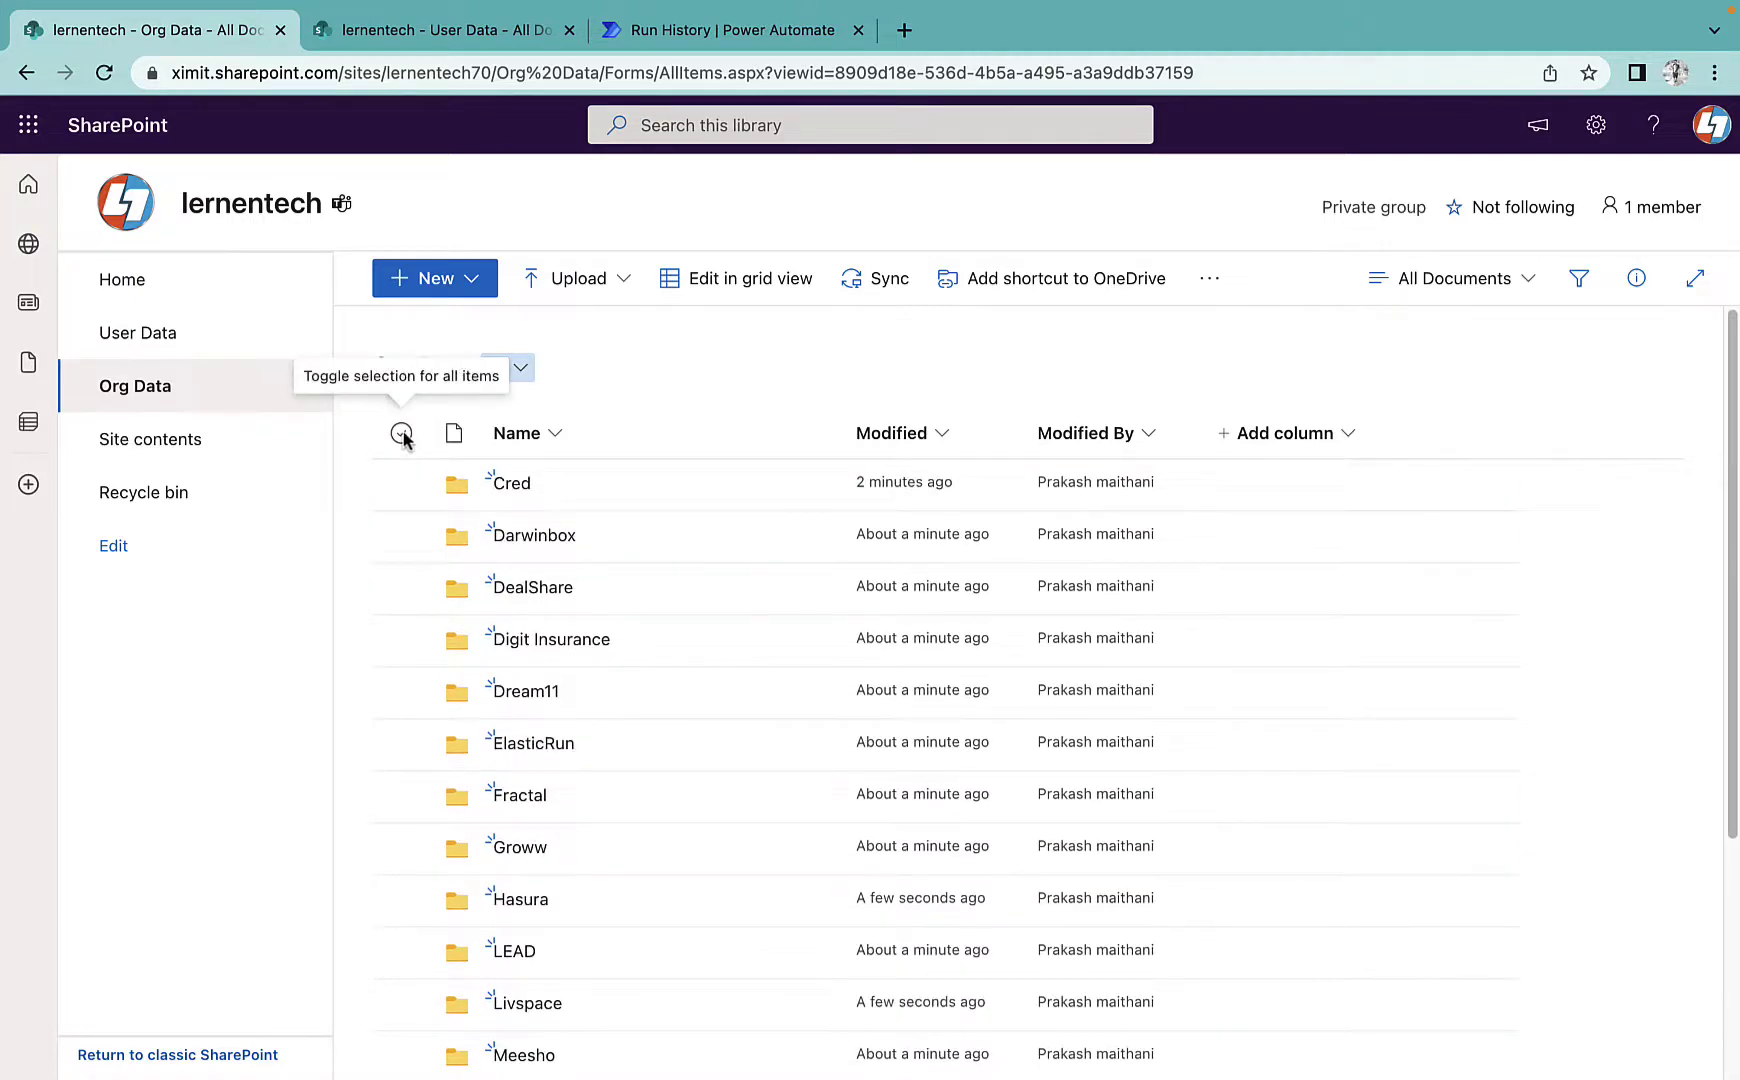
pyautogui.click(401, 433)
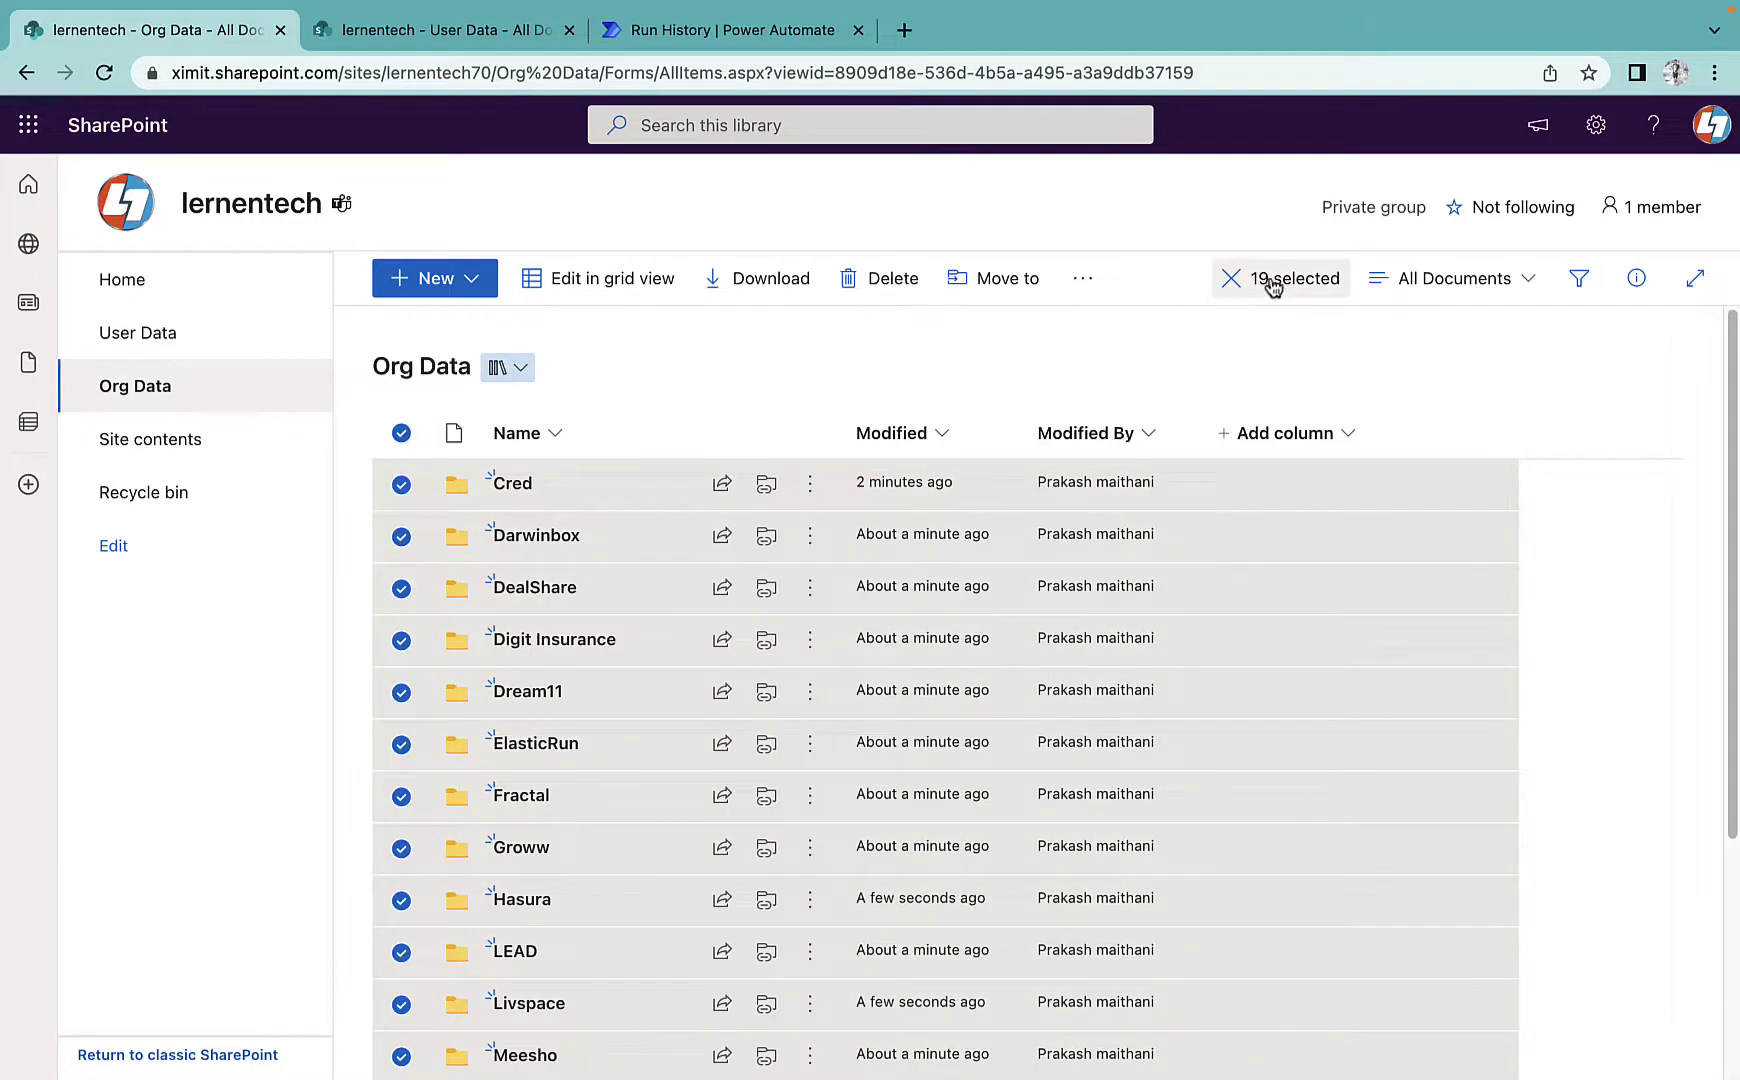
pyautogui.click(400, 434)
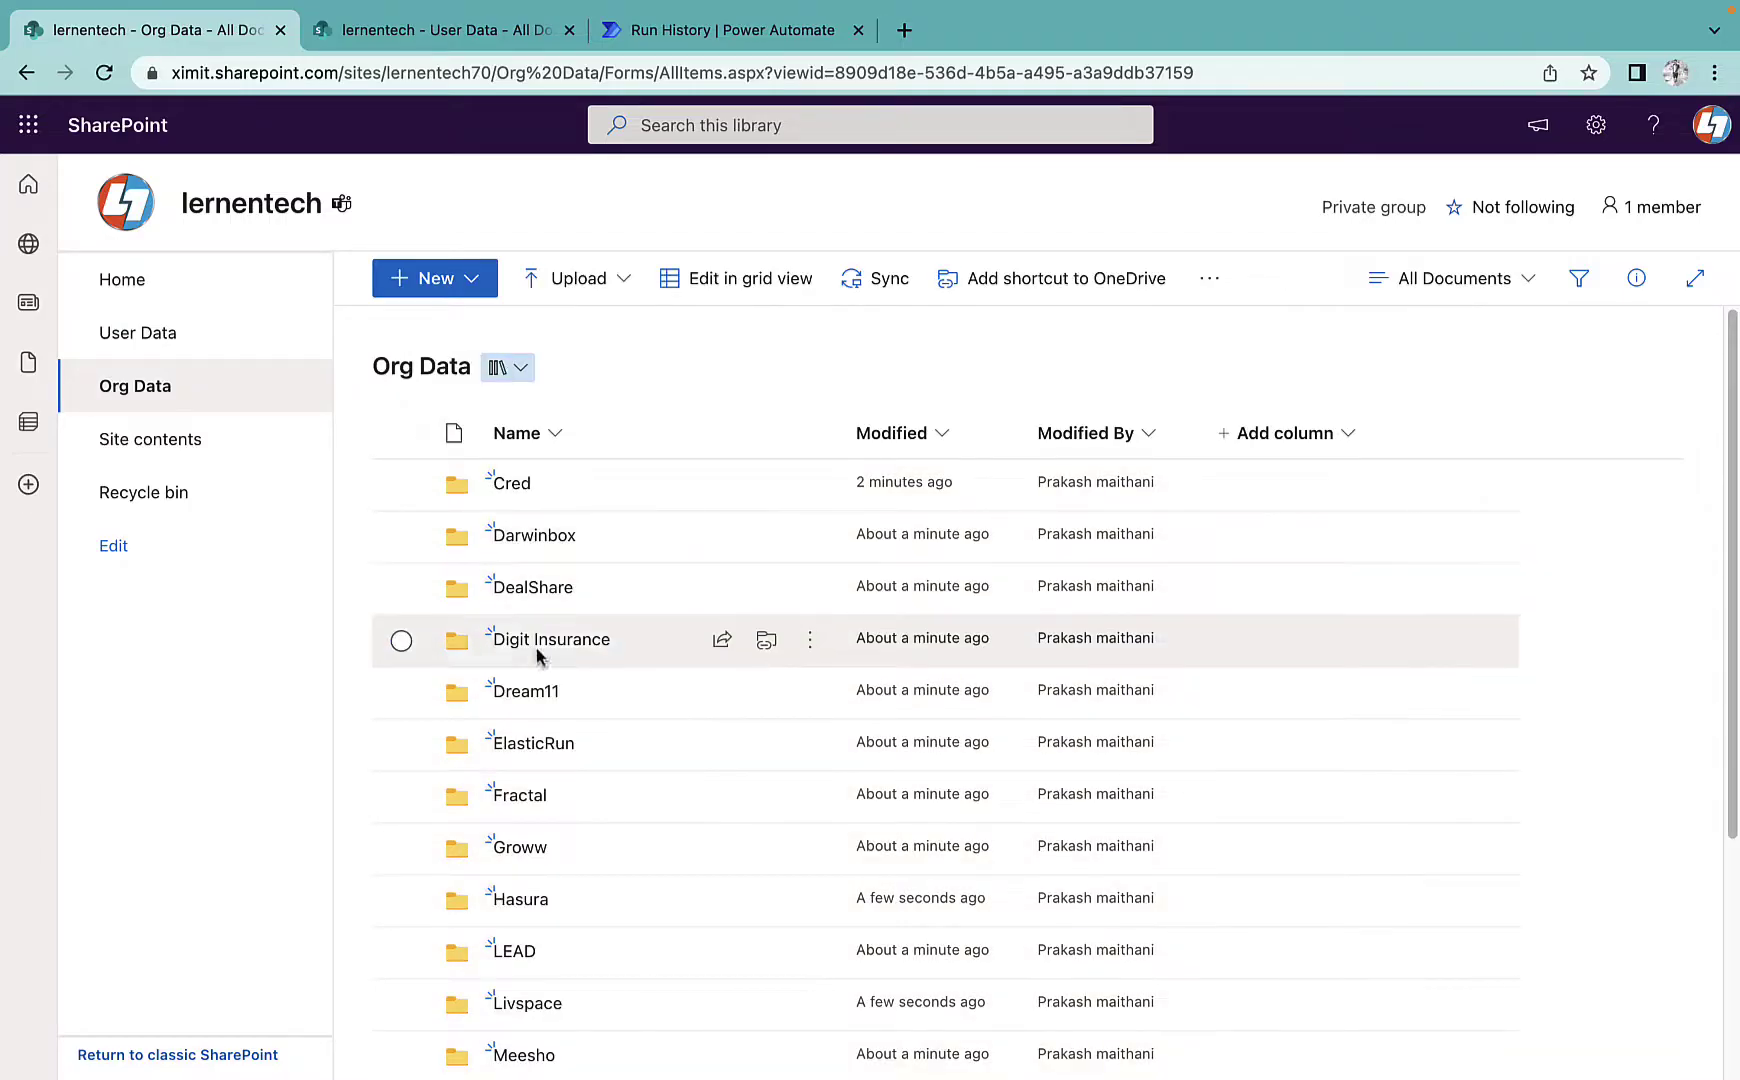
# Check that Digit Insurance and LEAD each contain the department subfolders
pyautogui.click(533, 648)
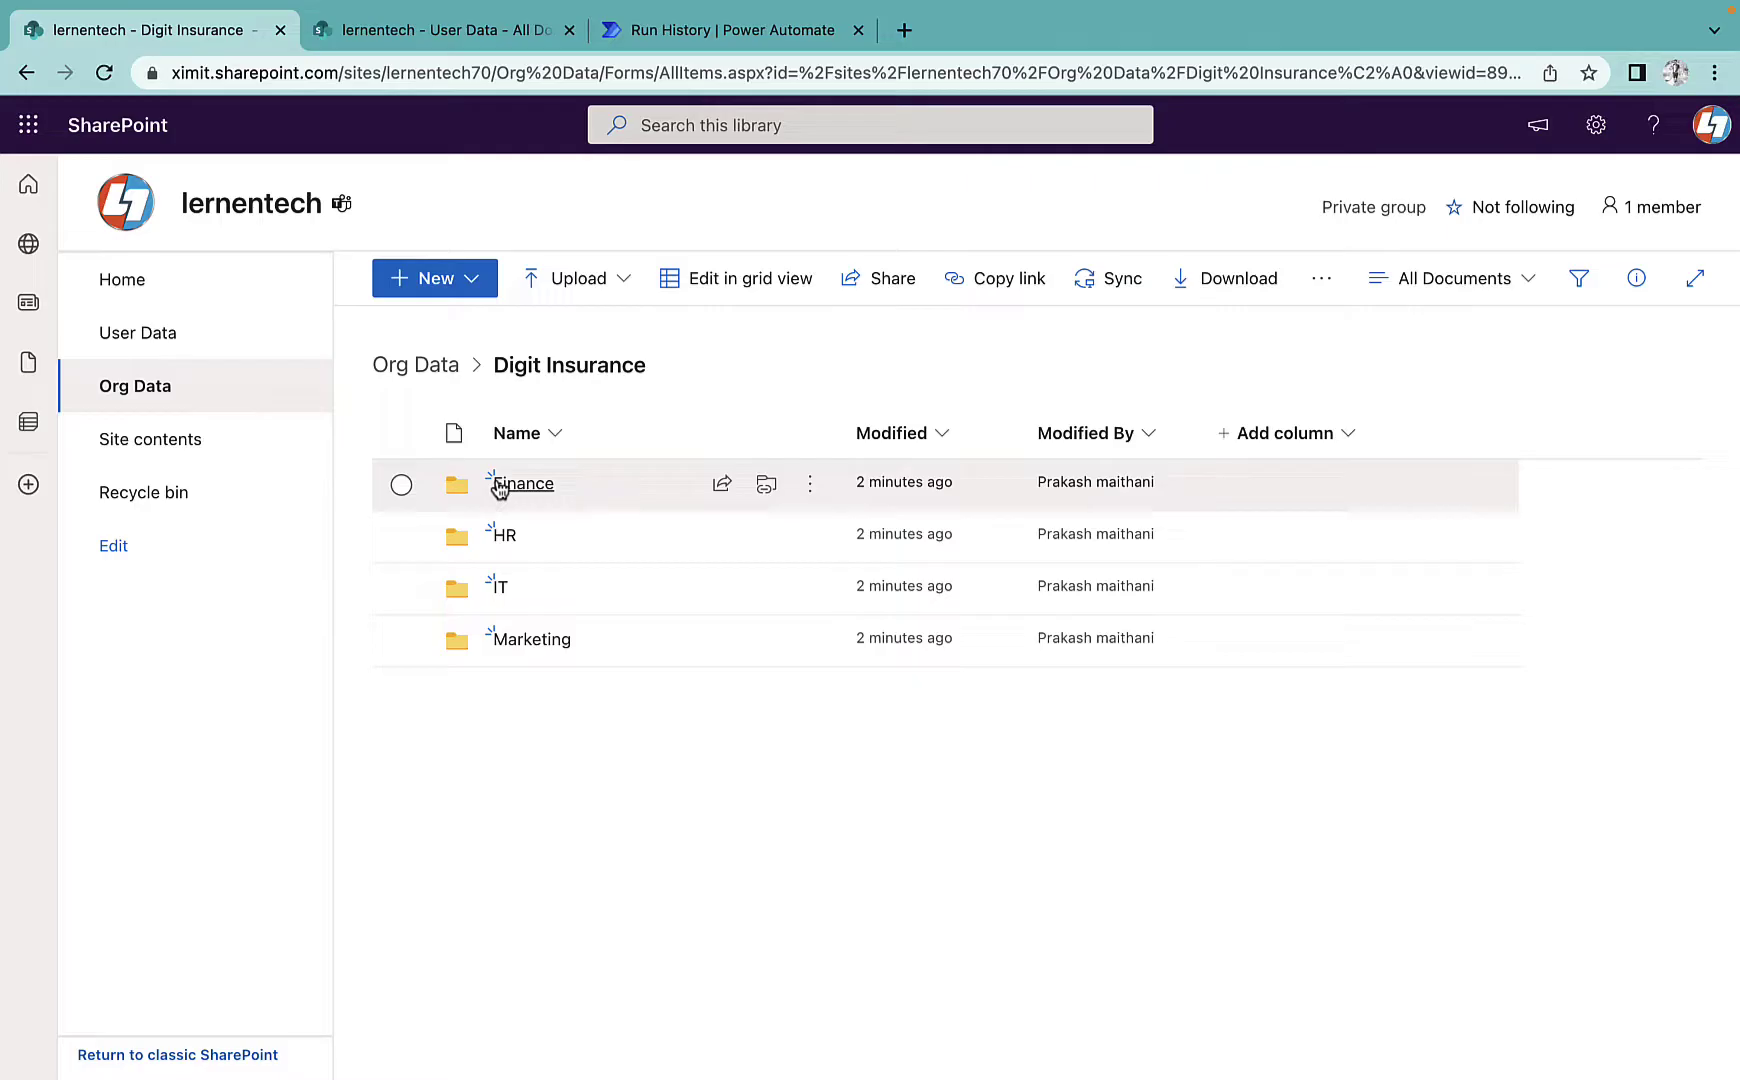
pyautogui.click(443, 385)
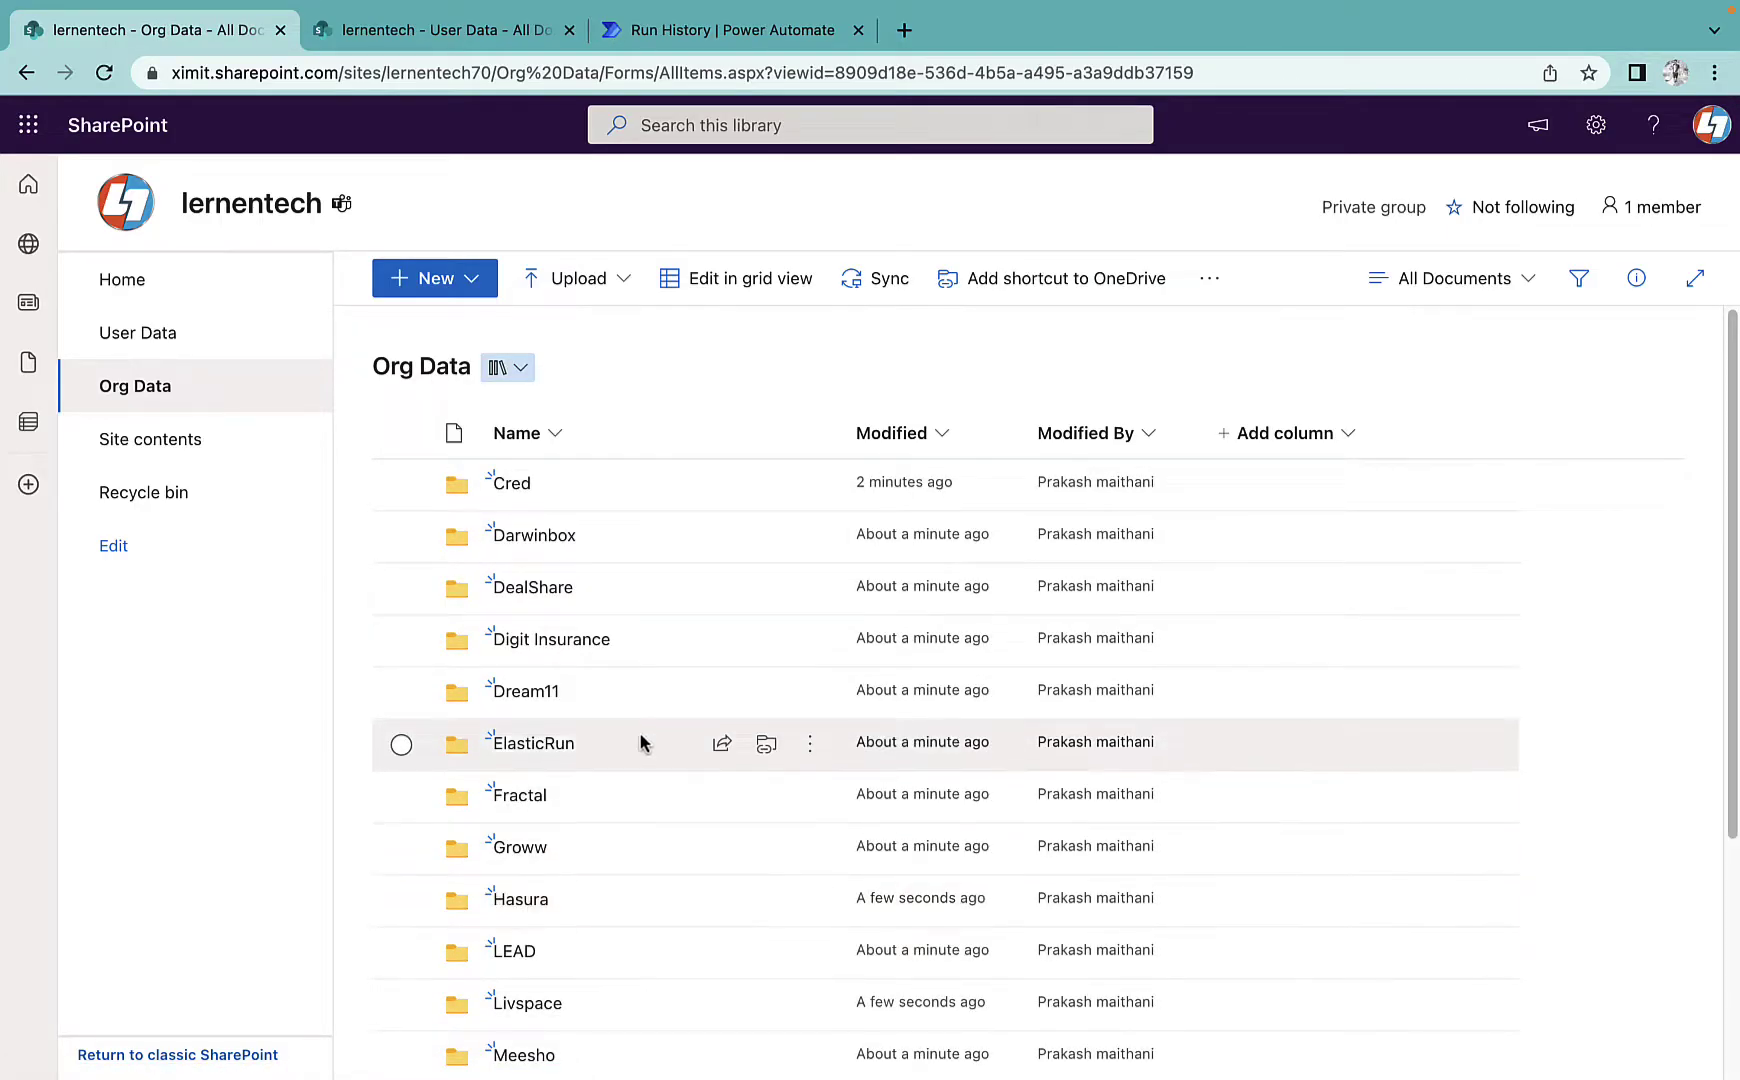
pyautogui.click(522, 953)
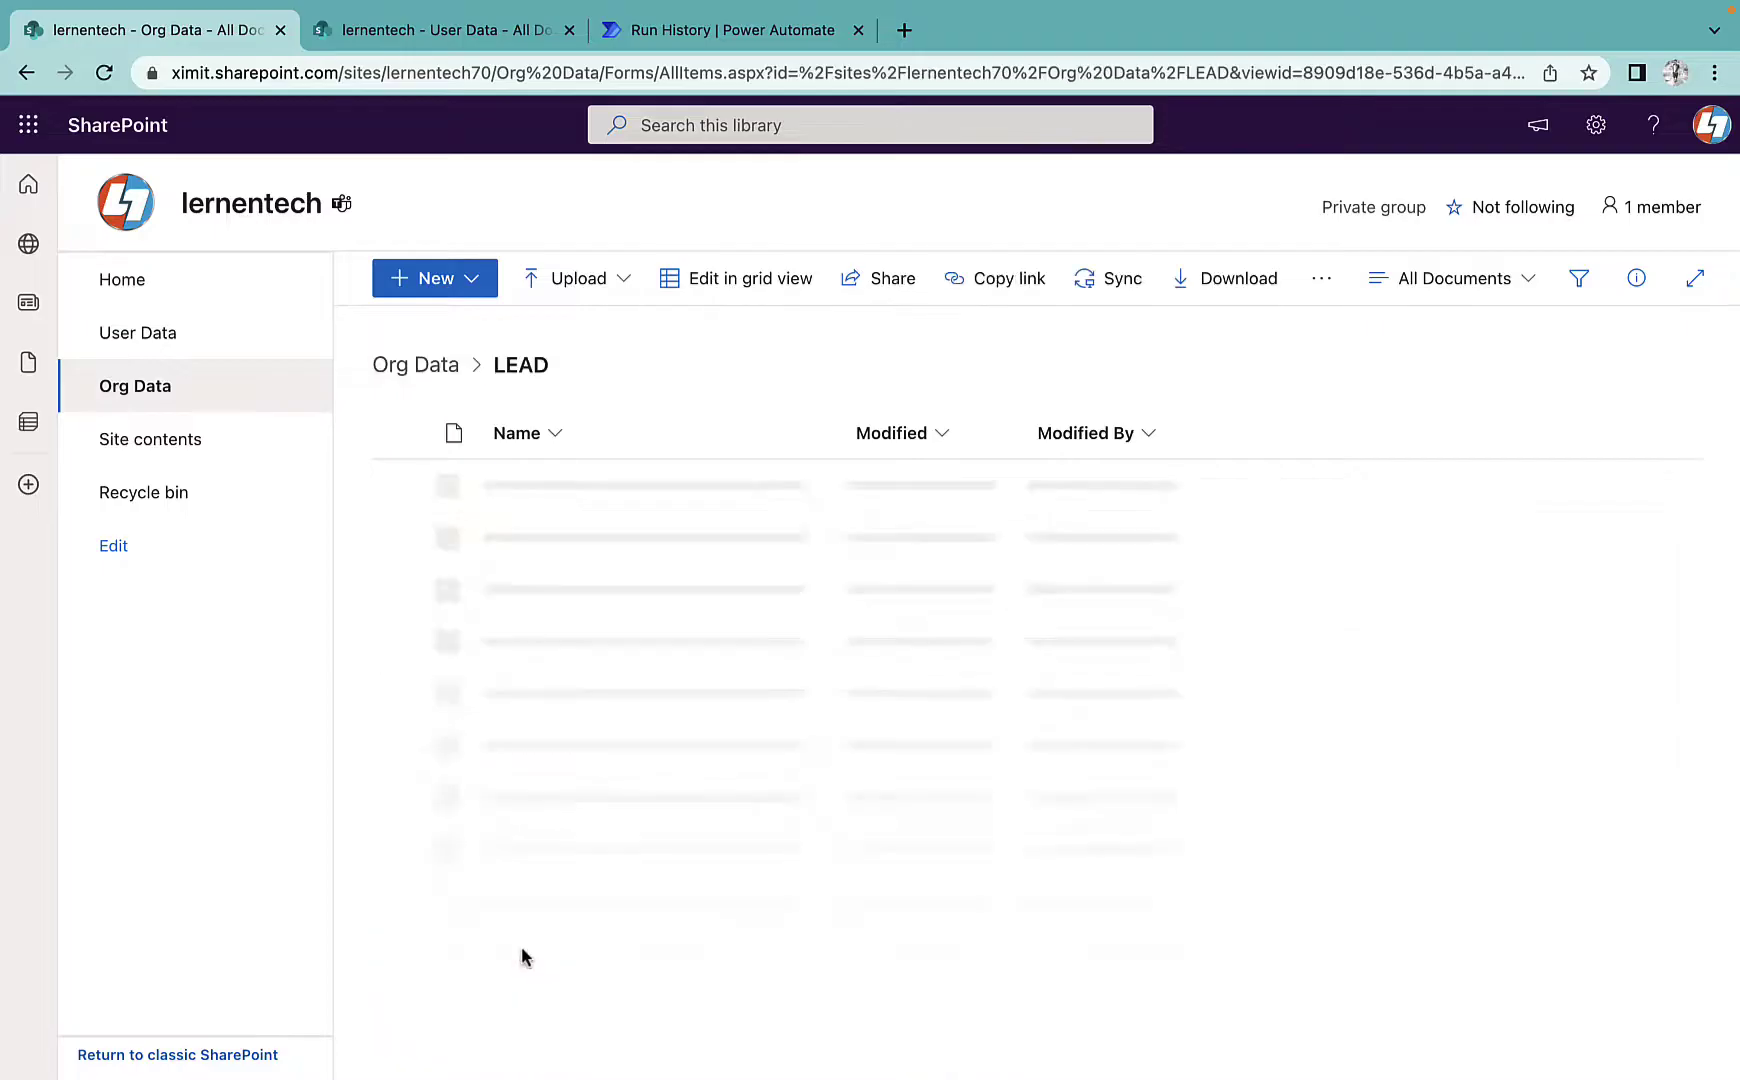
pyautogui.click(433, 372)
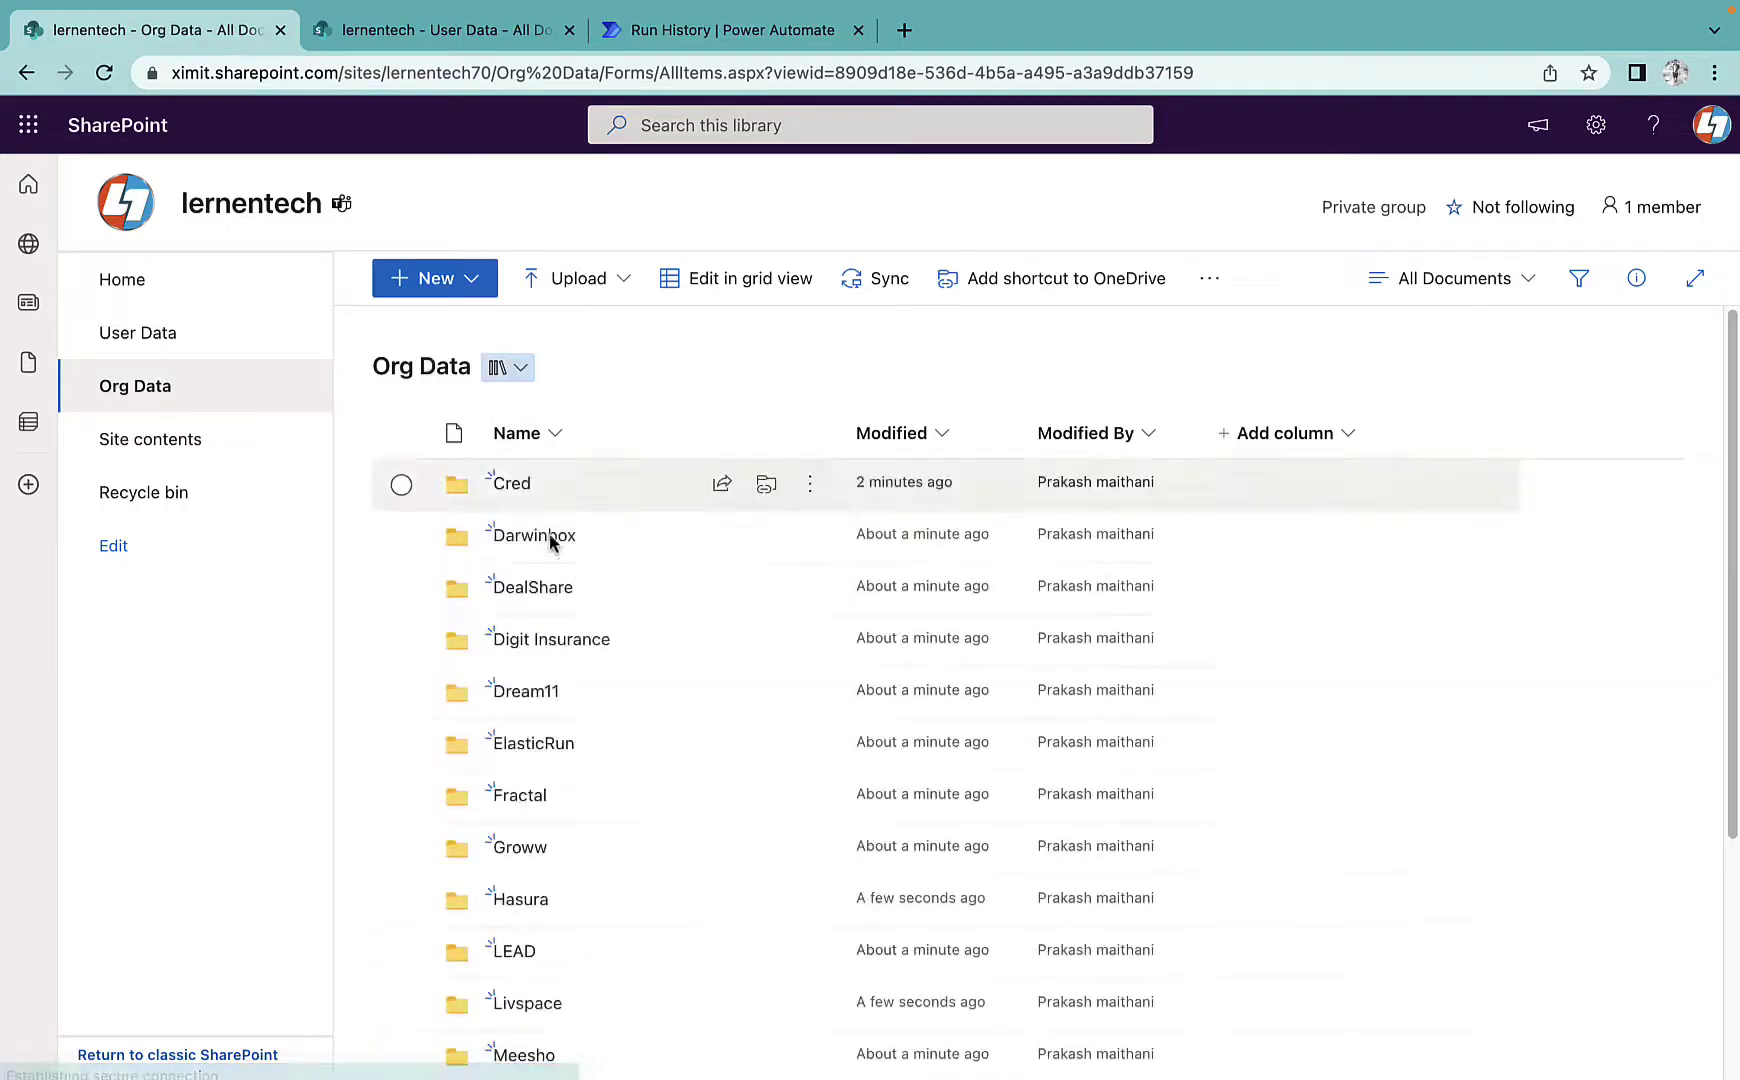